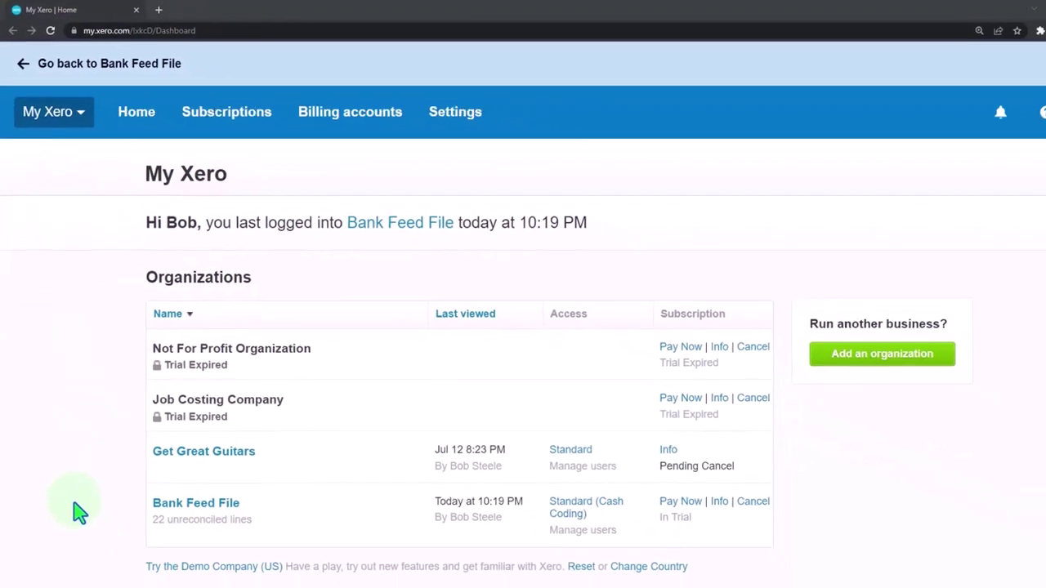
Open the Bank Feed File organization and duplicate its dashboard browser tab twice.
click(177, 505)
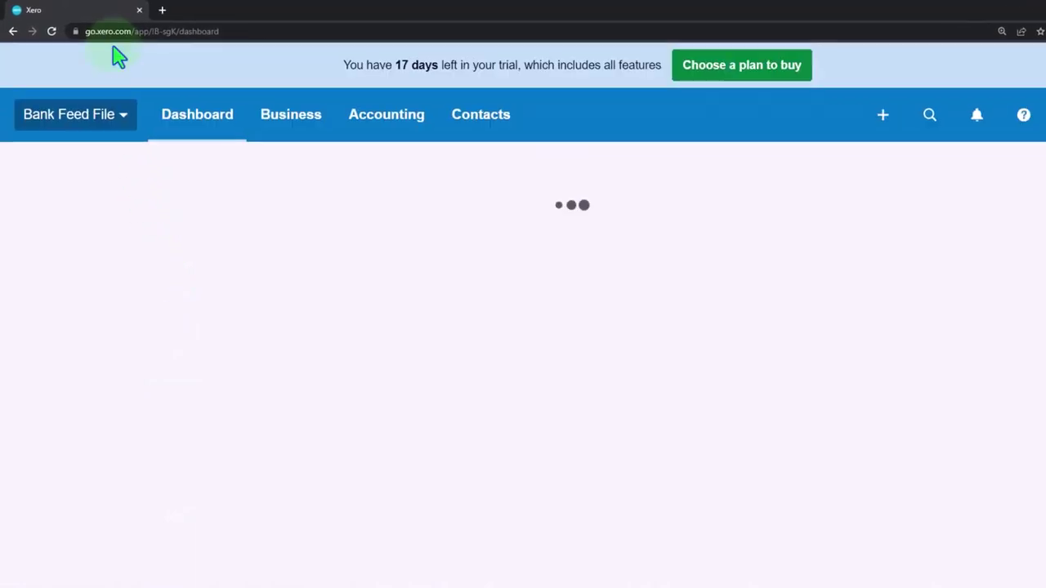
right_click(127, 15)
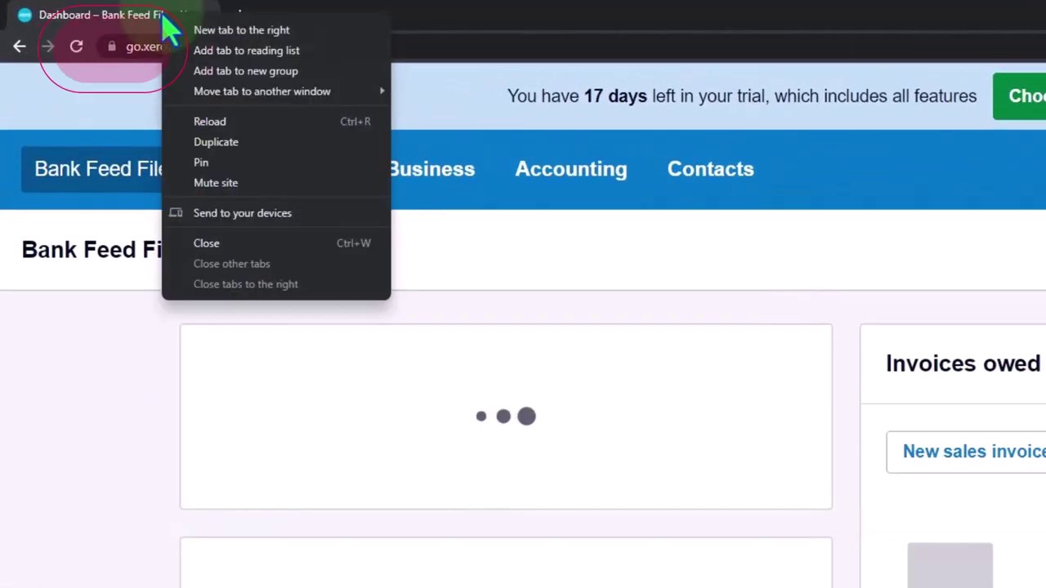
click(274, 146)
right_click(329, 18)
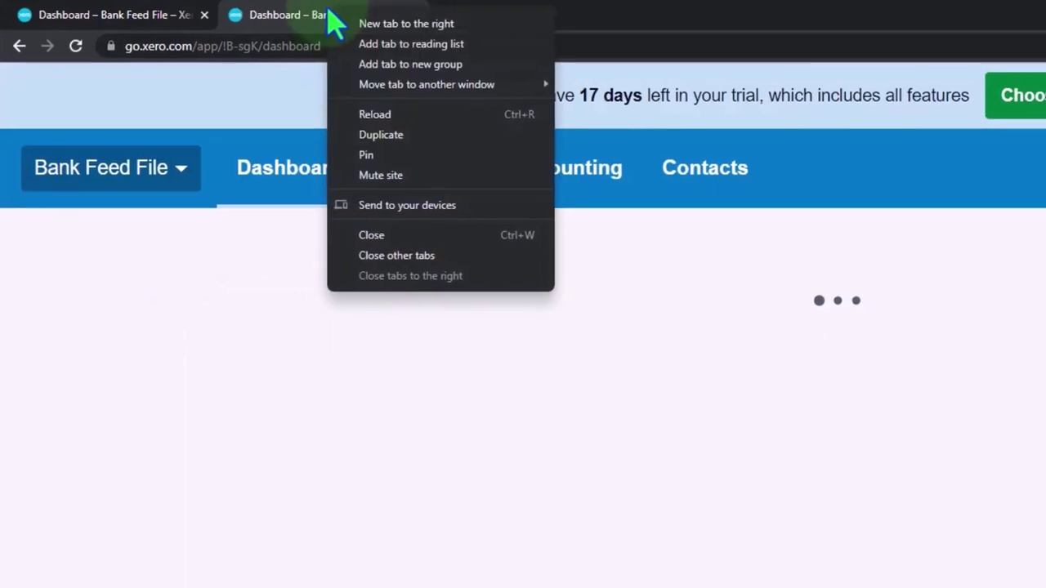
click(381, 135)
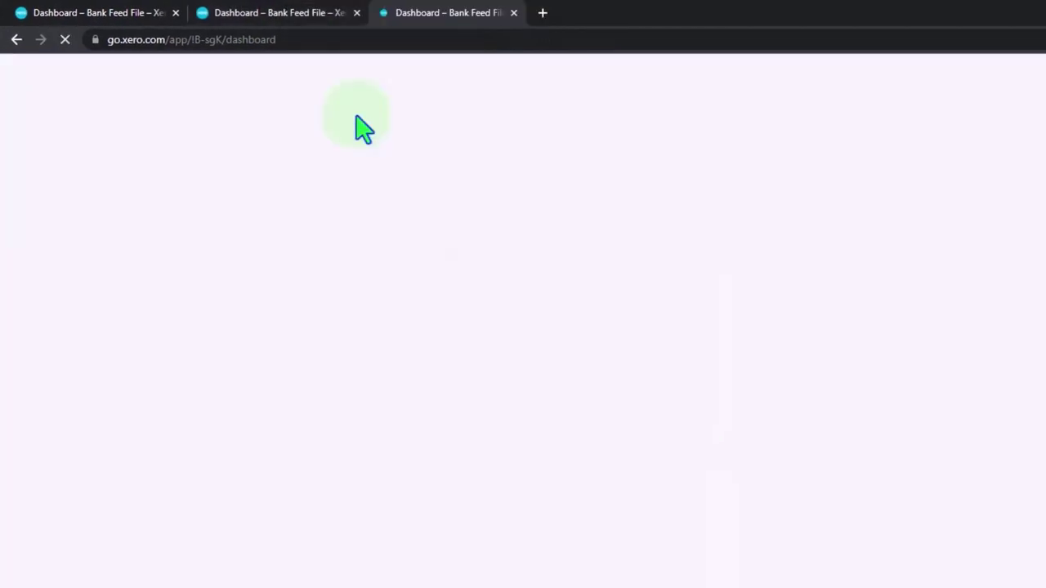
Open the Balance Sheet report in the second browser tab and the Income Statement (Profit and Loss) in the third.
click(306, 23)
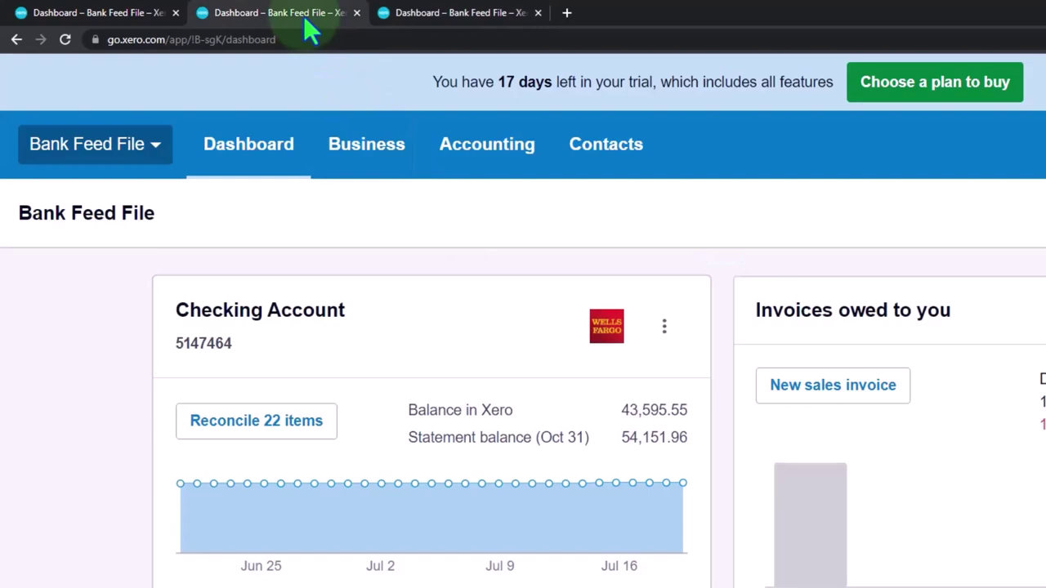
click(485, 147)
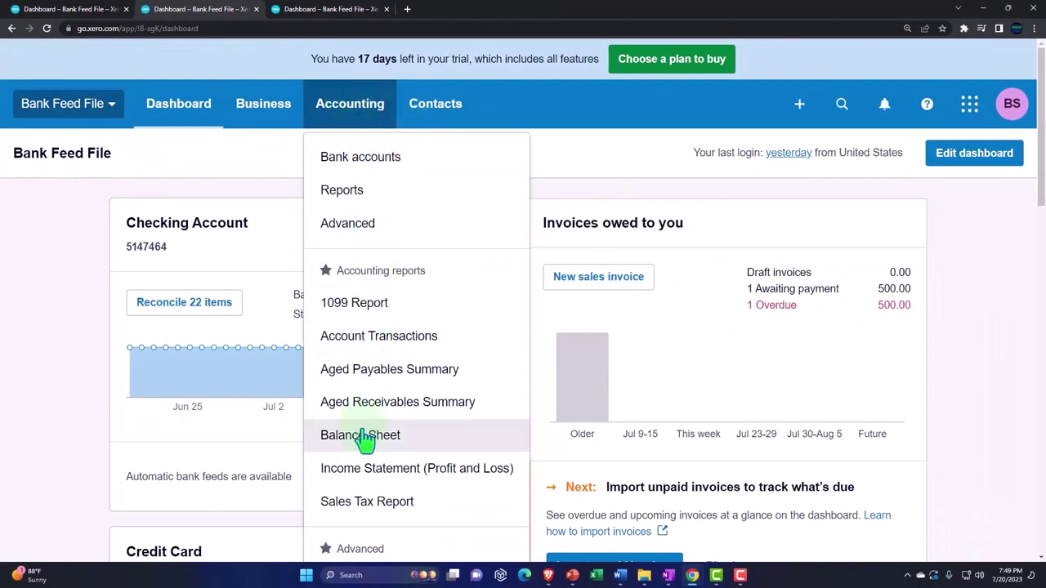
click(396, 443)
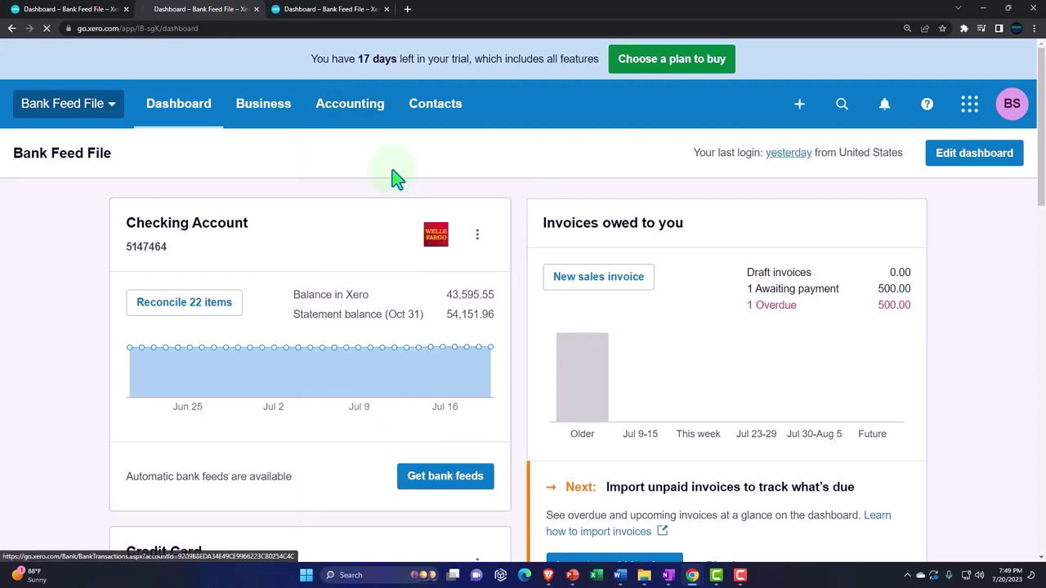
click(353, 108)
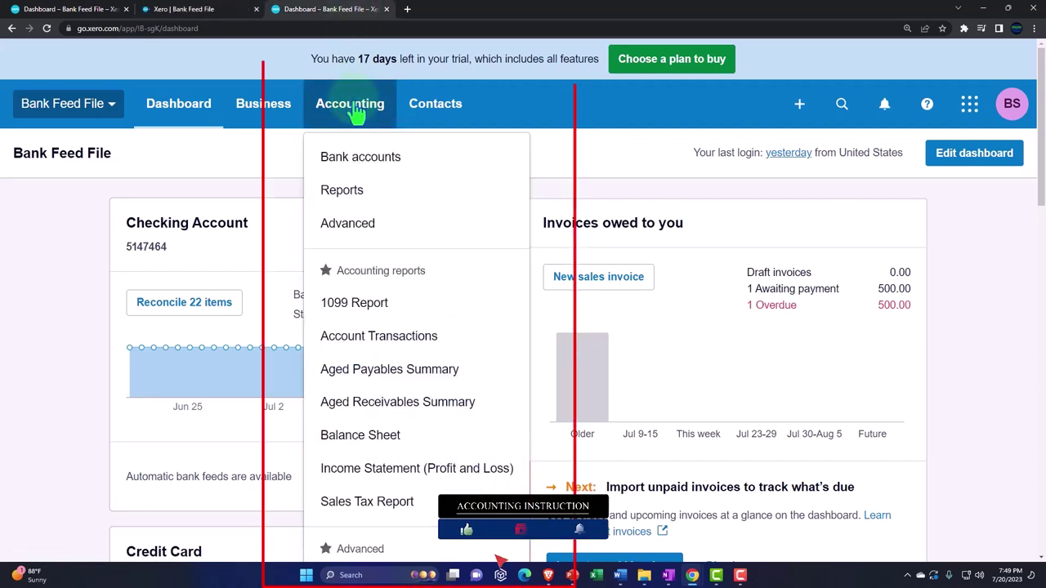
click(448, 469)
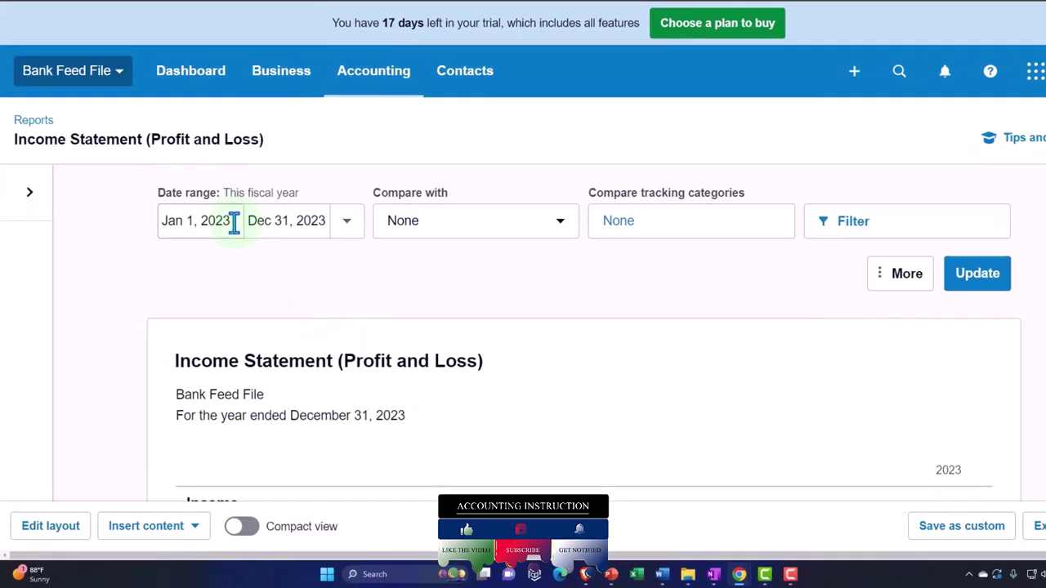
Set the start date of the income statement's date range to Jan 1, 2022.
click(233, 221)
click(278, 276)
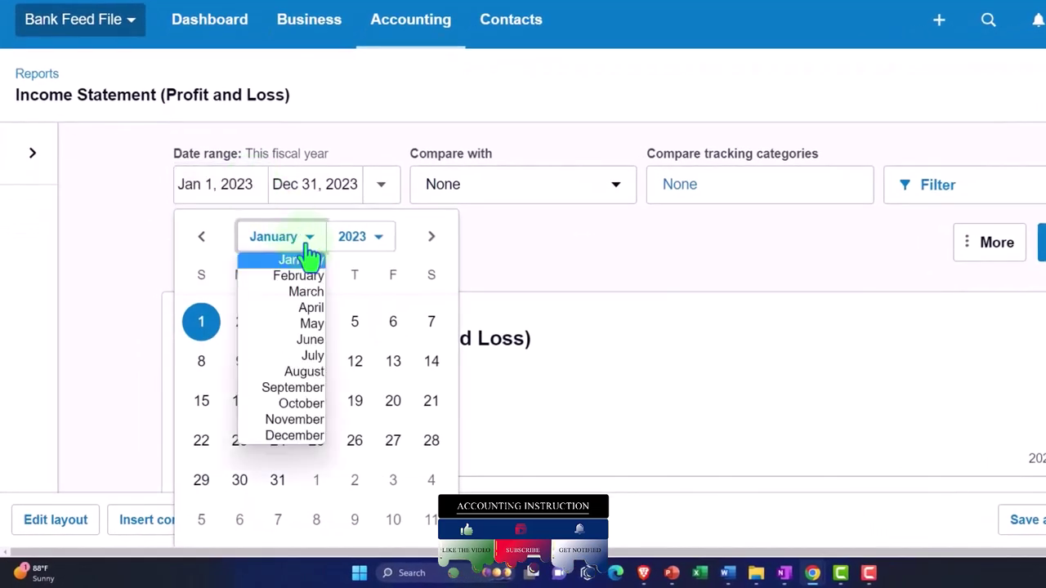
click(309, 259)
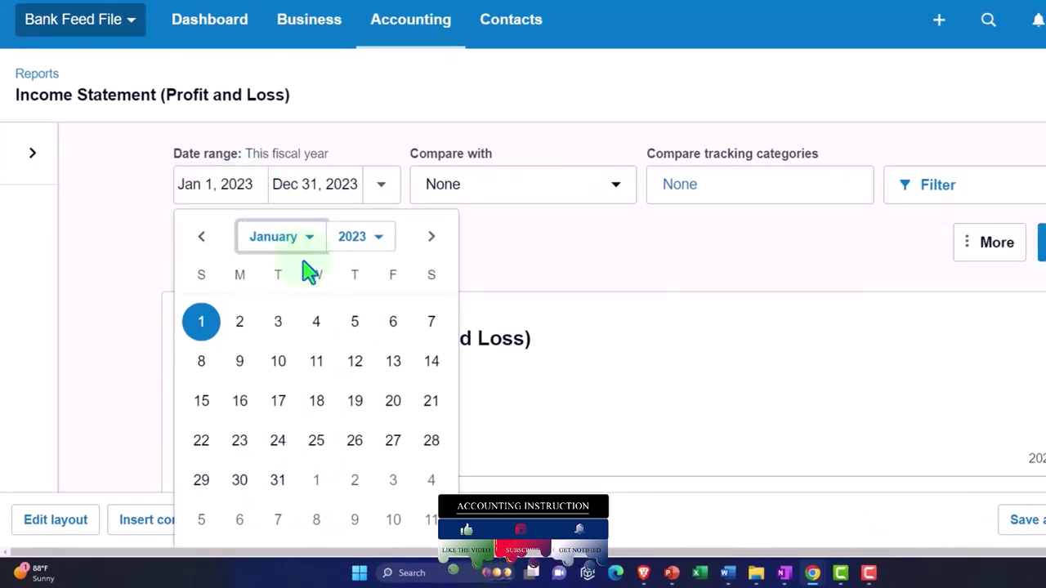
click(381, 242)
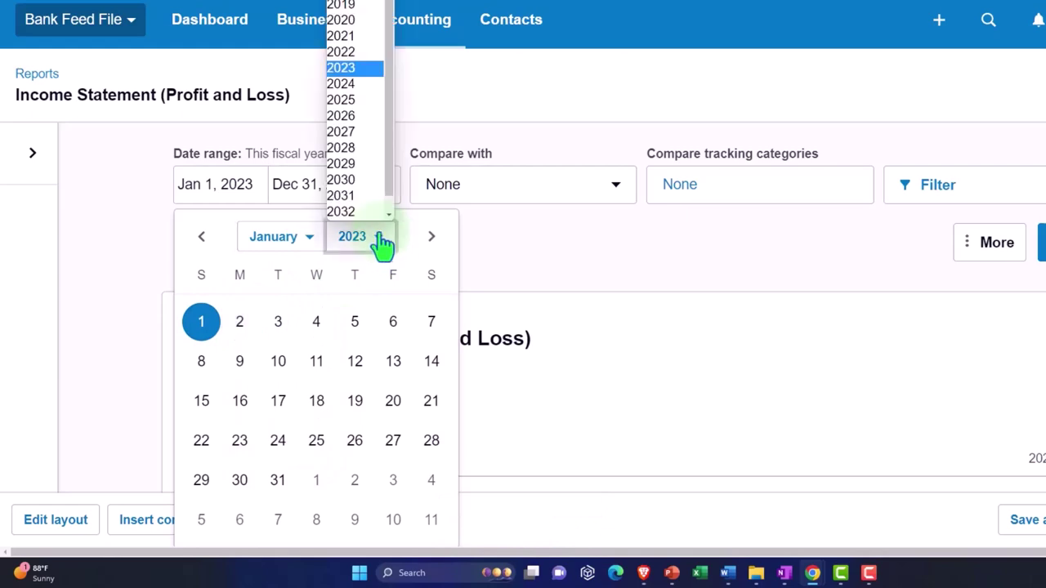
click(343, 52)
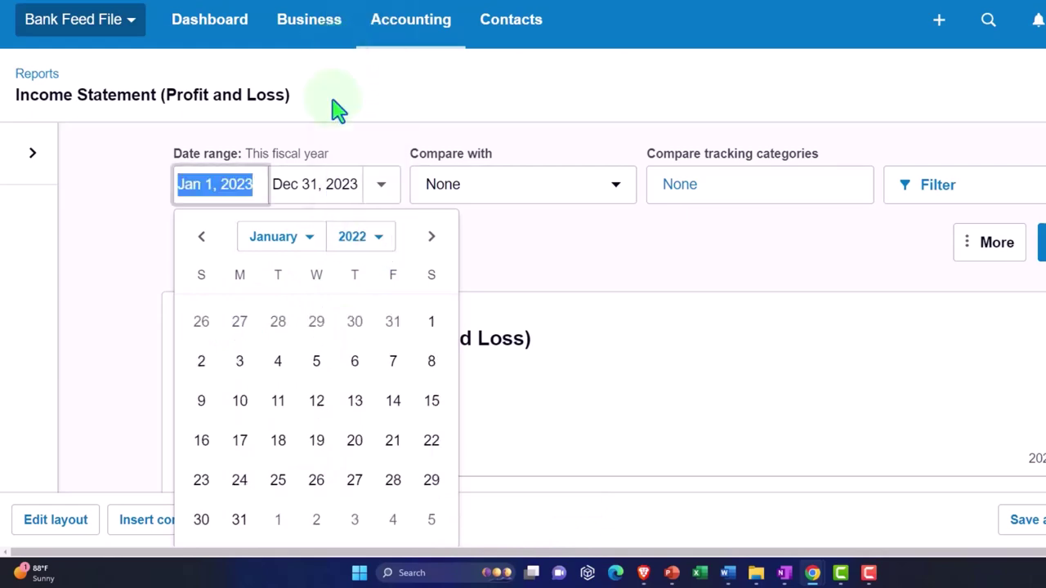
click(430, 323)
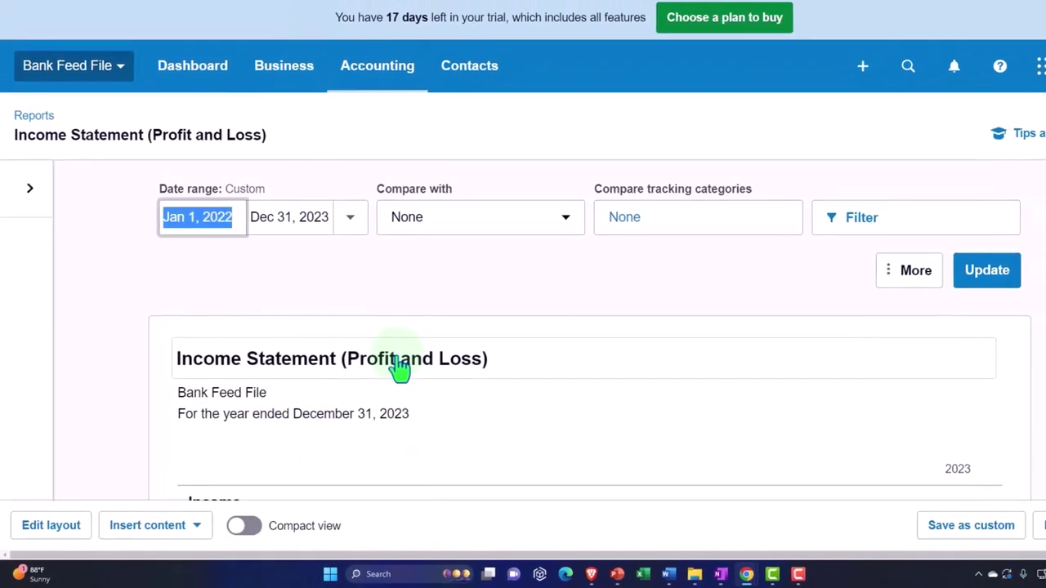
Set the income statement's end date to Dec 31, 2022 and update the report.
click(311, 224)
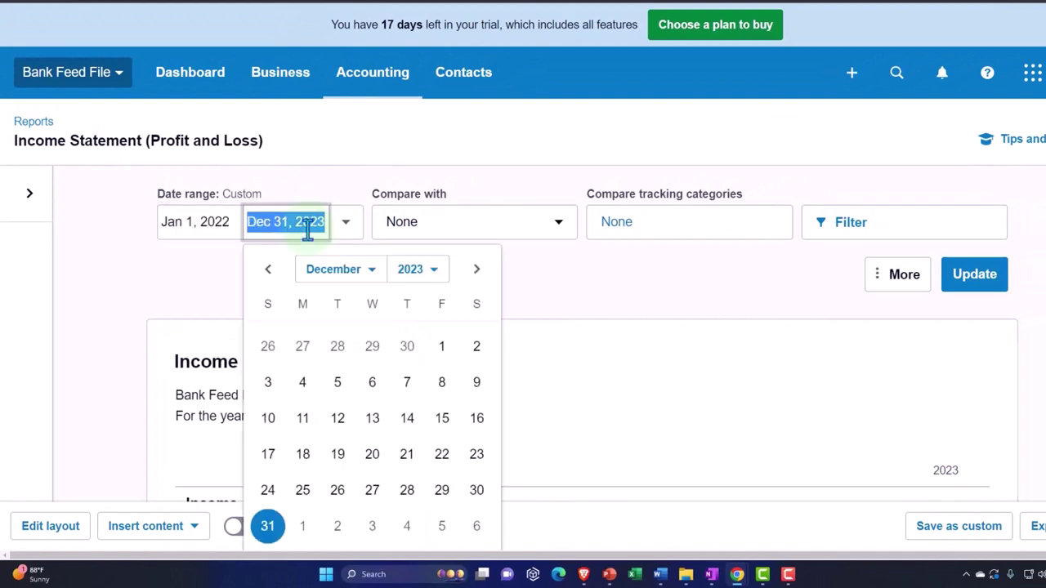
click(412, 274)
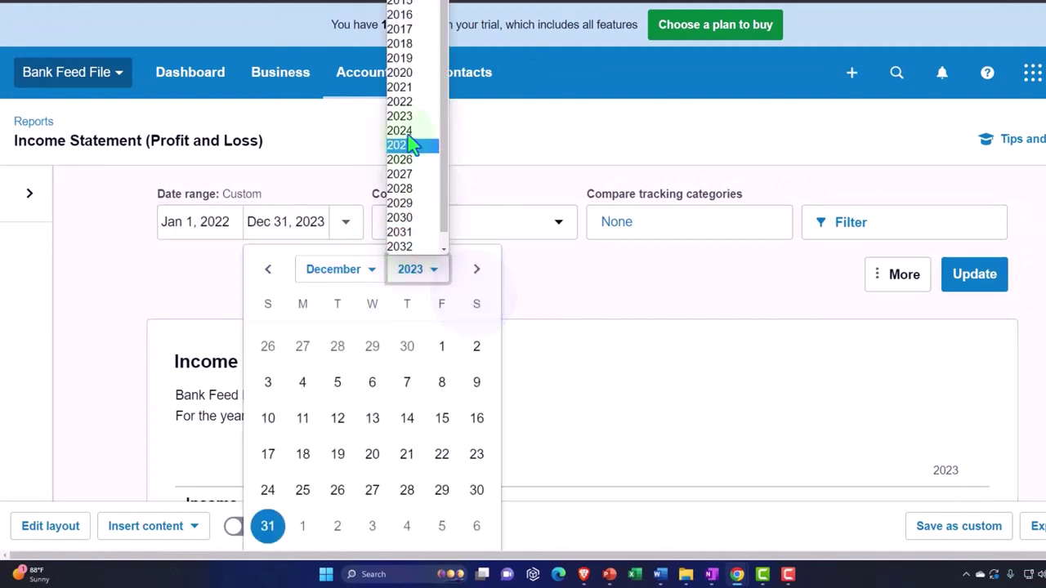
click(408, 102)
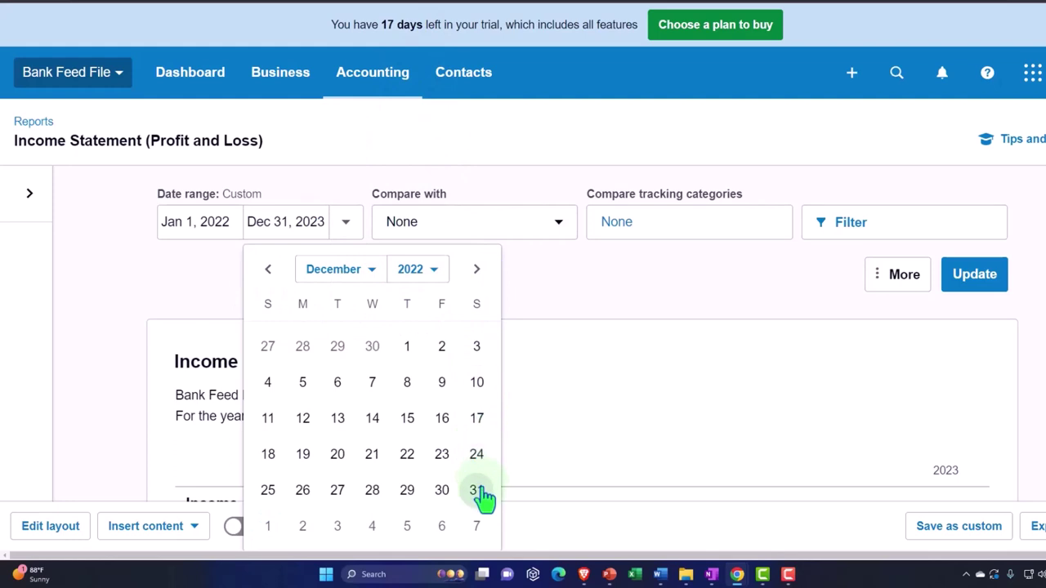
click(477, 491)
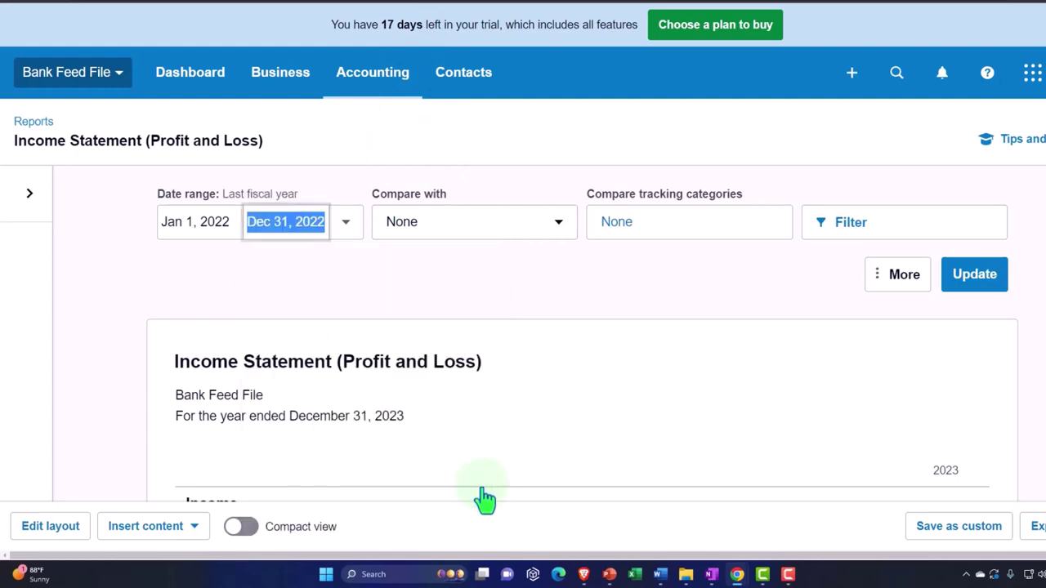
click(957, 275)
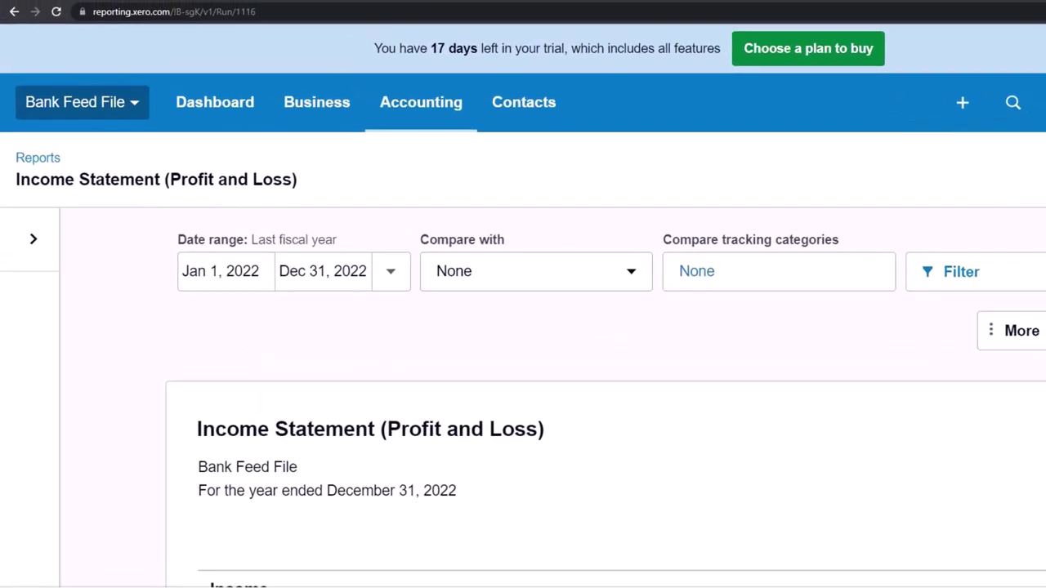
In the first browser tab, open the Checking Account's transactions from the bank accounts list.
click(57, 7)
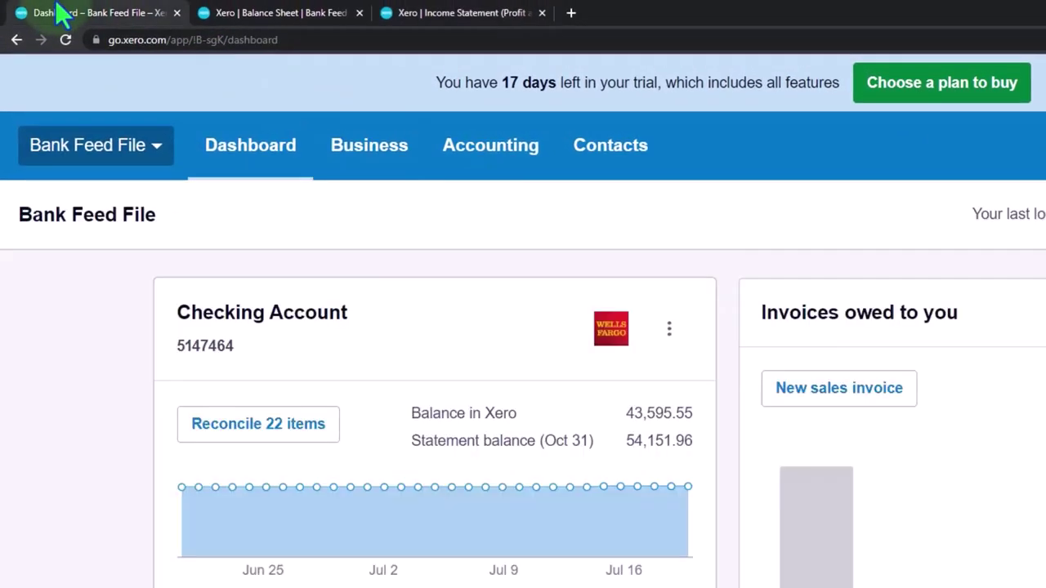
click(492, 163)
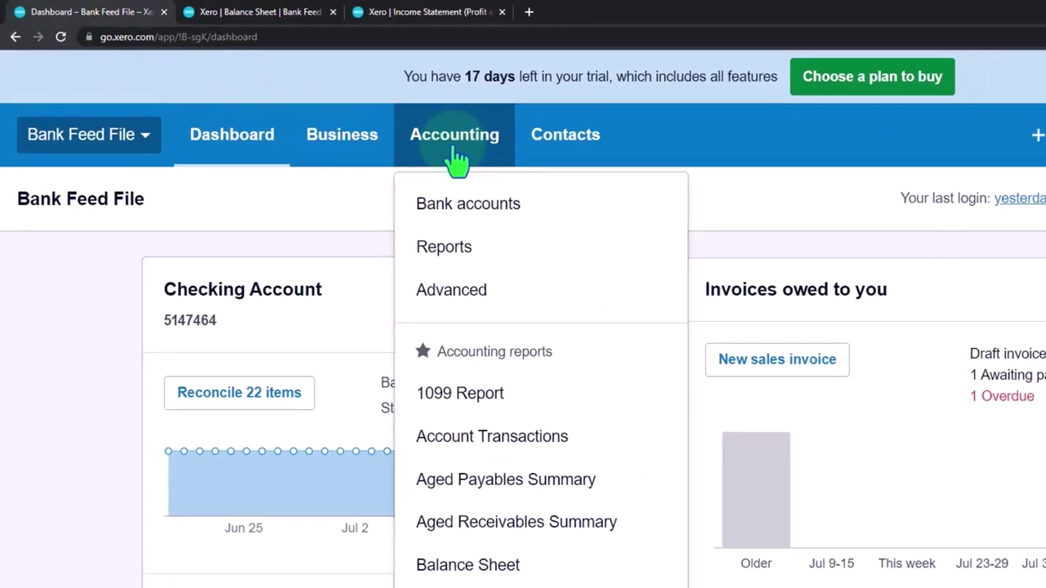
click(466, 210)
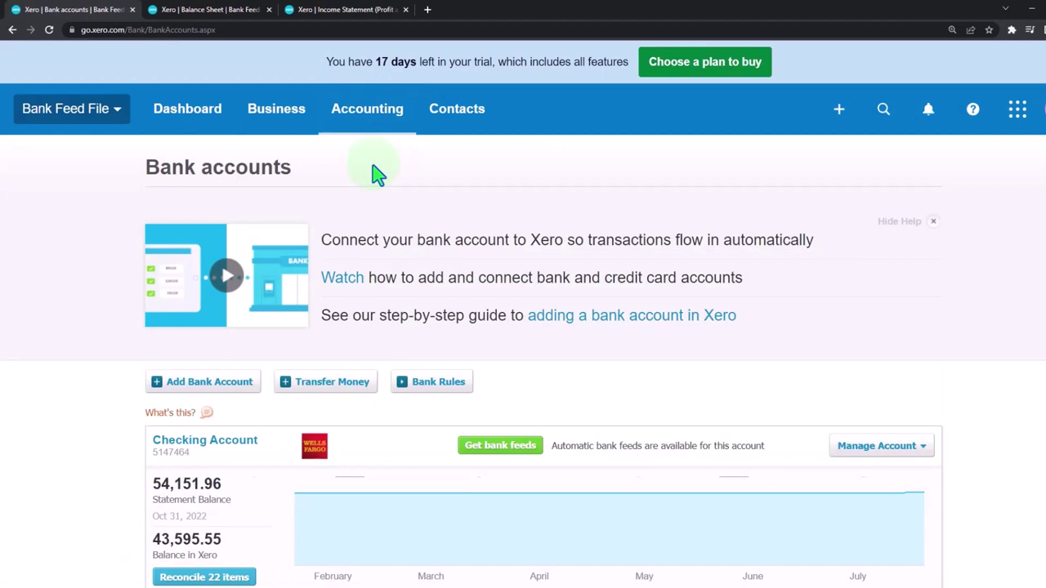
scroll(375, 174, down, 3)
scroll(375, 173, up, 1)
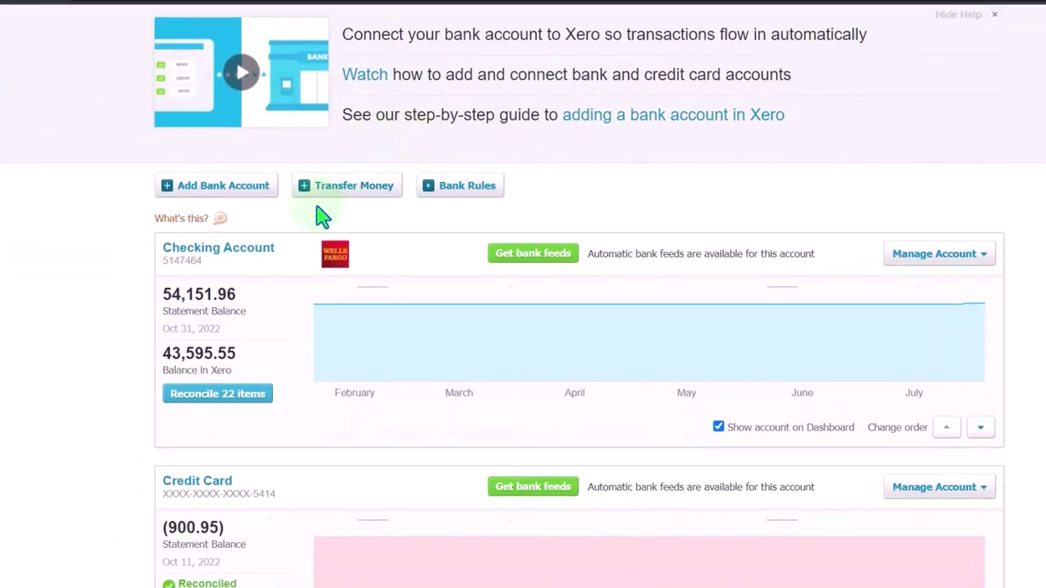
click(256, 250)
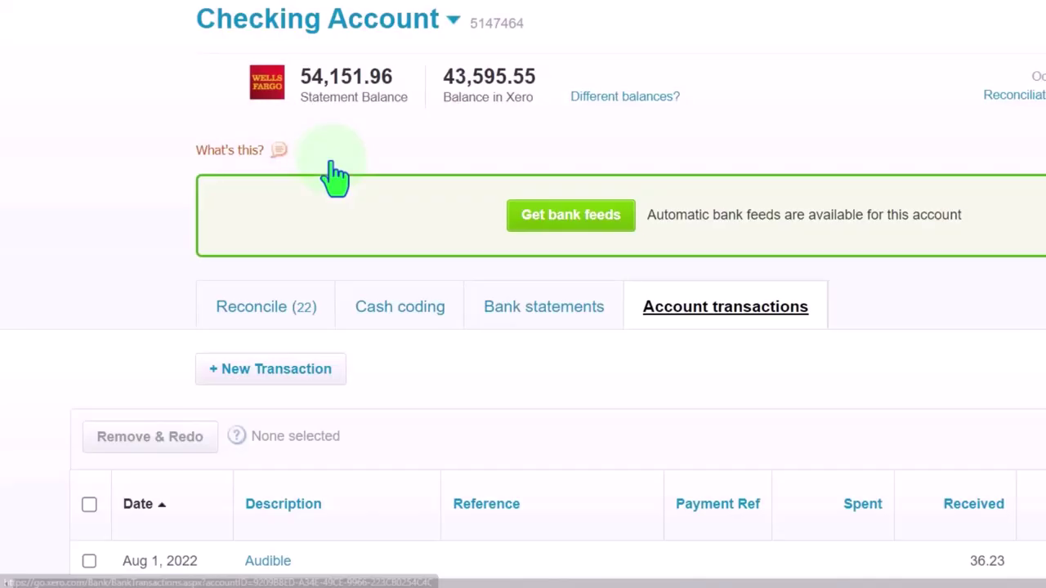
scroll(249, 283, down, 1)
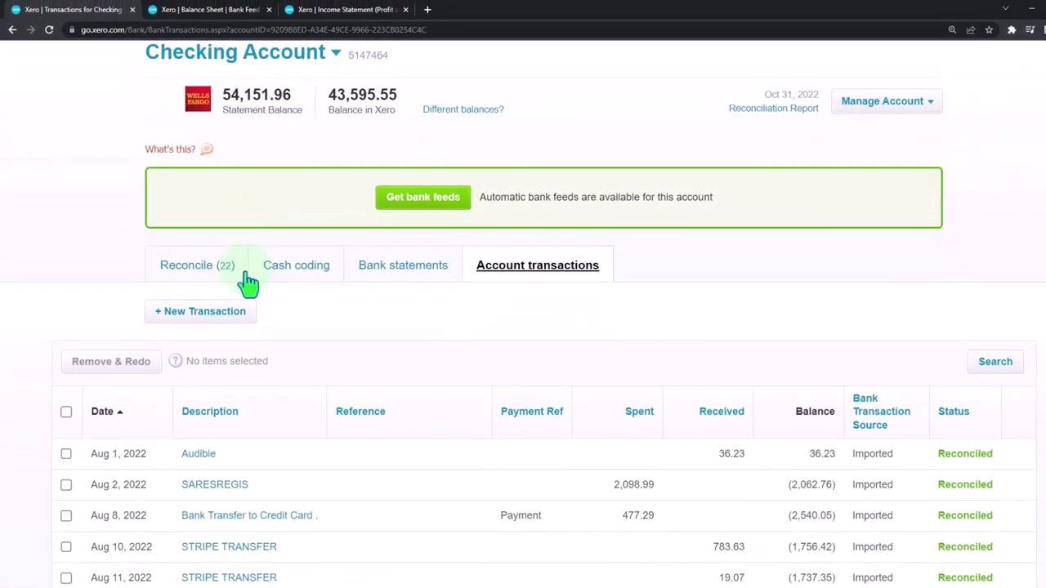
Open the Checking Account's statement lines awaiting reconciliation and look over the options for matching them.
click(205, 264)
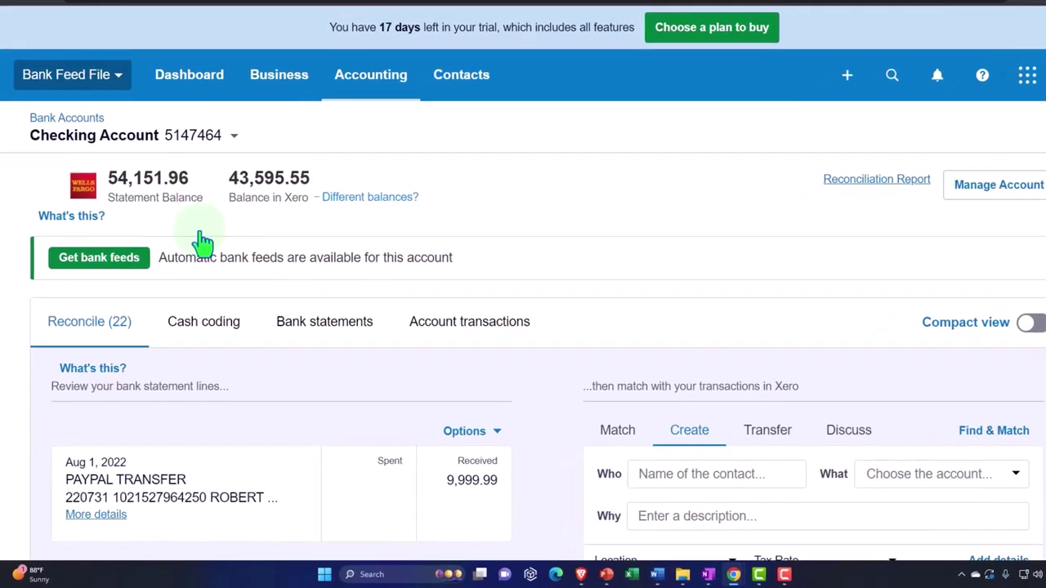
scroll(219, 214, down, 1)
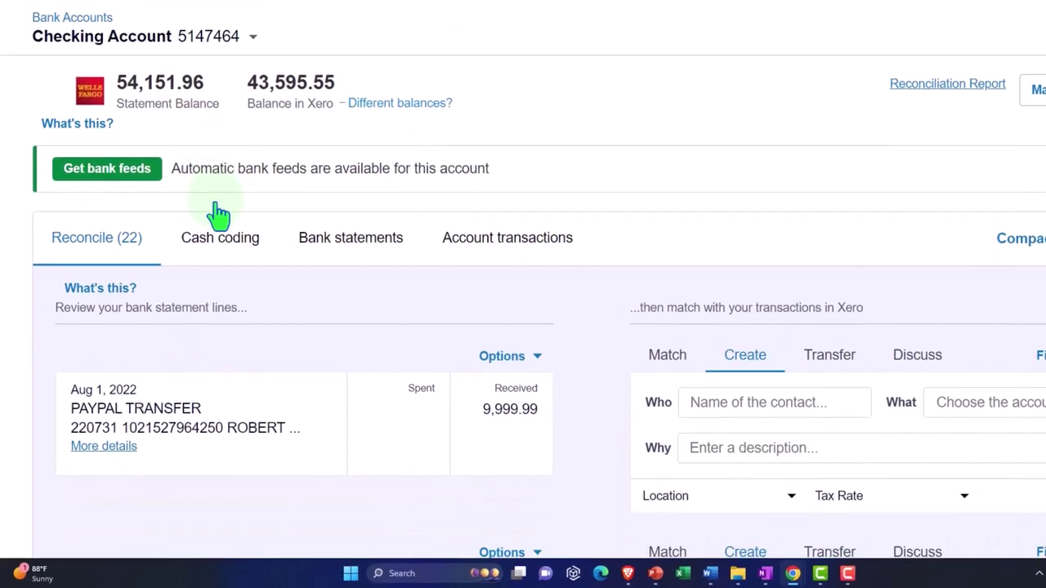
scroll(219, 214, down, 2)
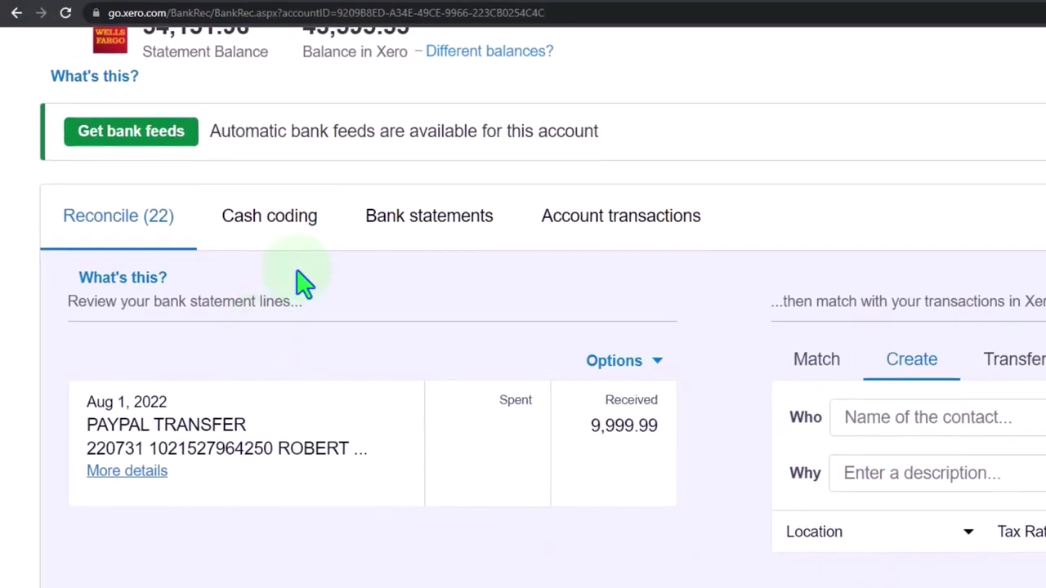
Return to the income statement and examine its income, cost of goods sold, operating expense and other income lines for 2022.
click(437, 13)
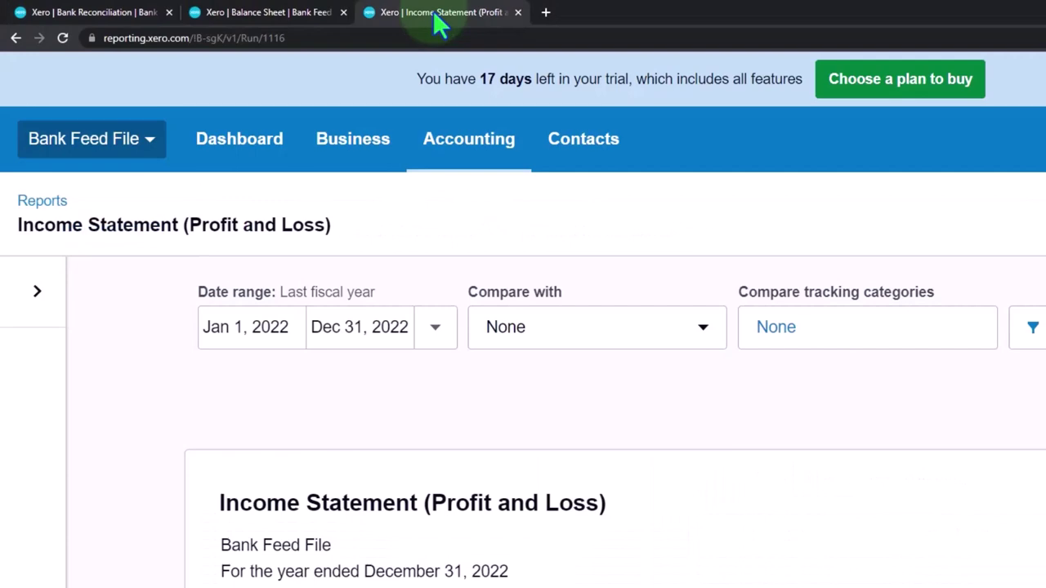
key(ctrl+minus)
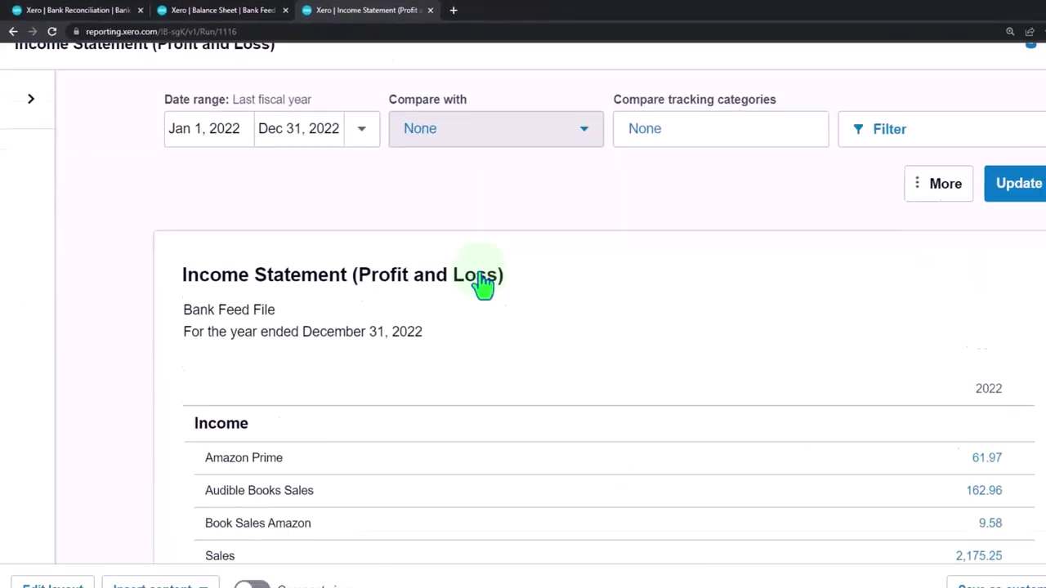
scroll(482, 284, down, 8)
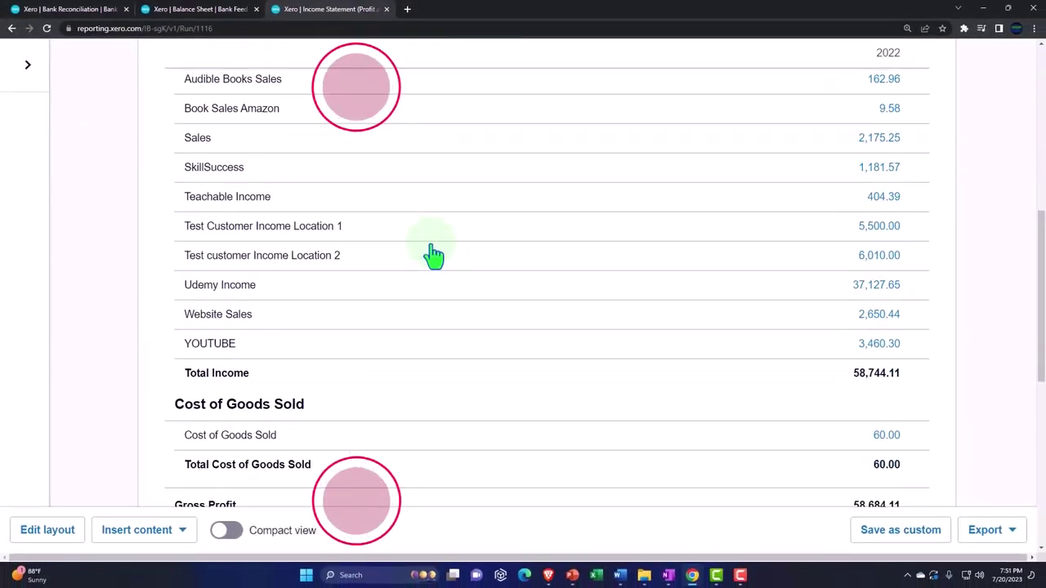
scroll(433, 256, down, 2)
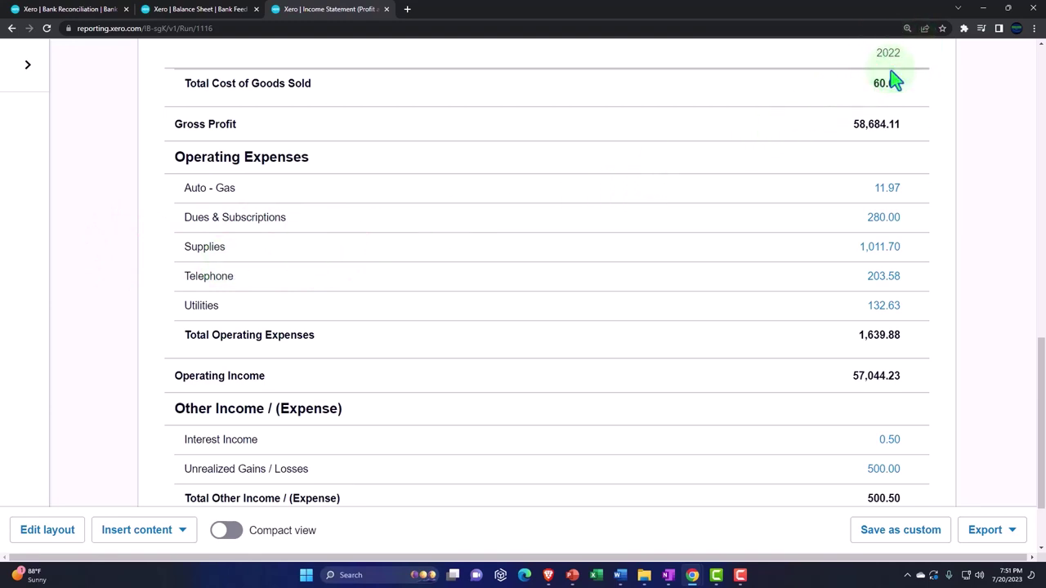
scroll(890, 82, up, 10)
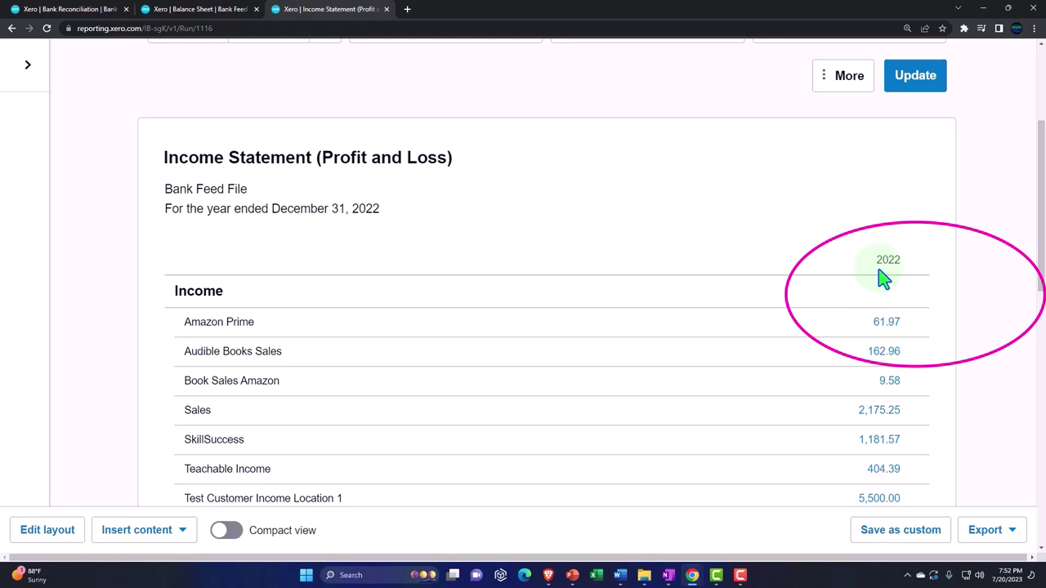
click(47, 530)
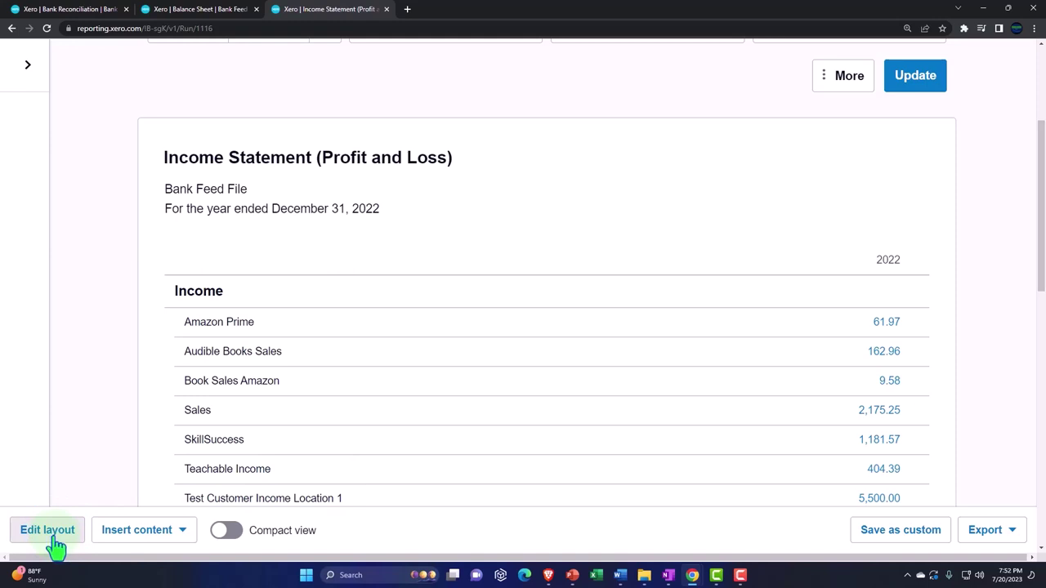
scroll(525, 409, up, 3)
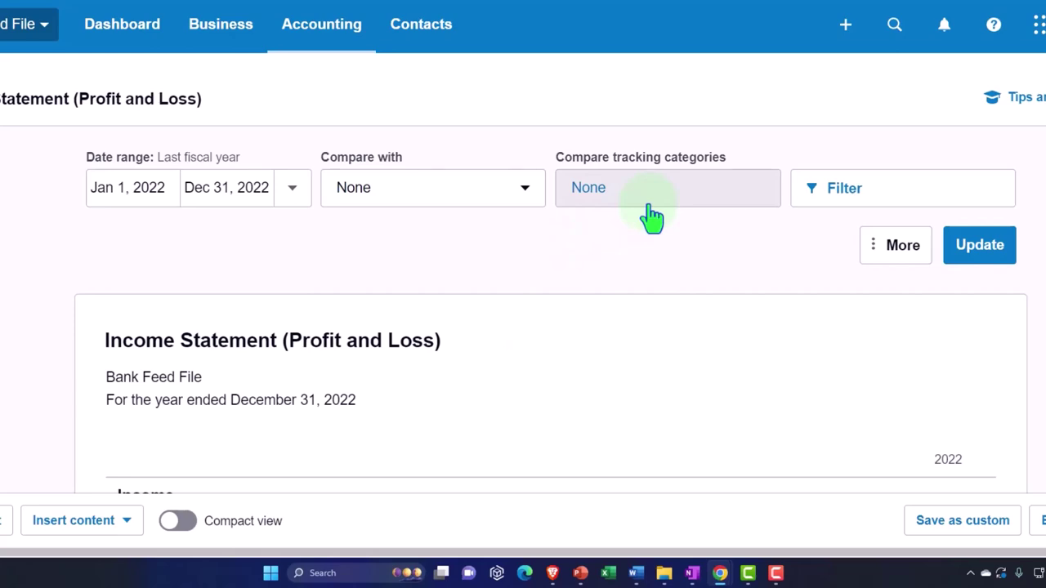
In the first browser tab, open the tracking categories under advanced accounting and examine the Location category's options.
click(98, 10)
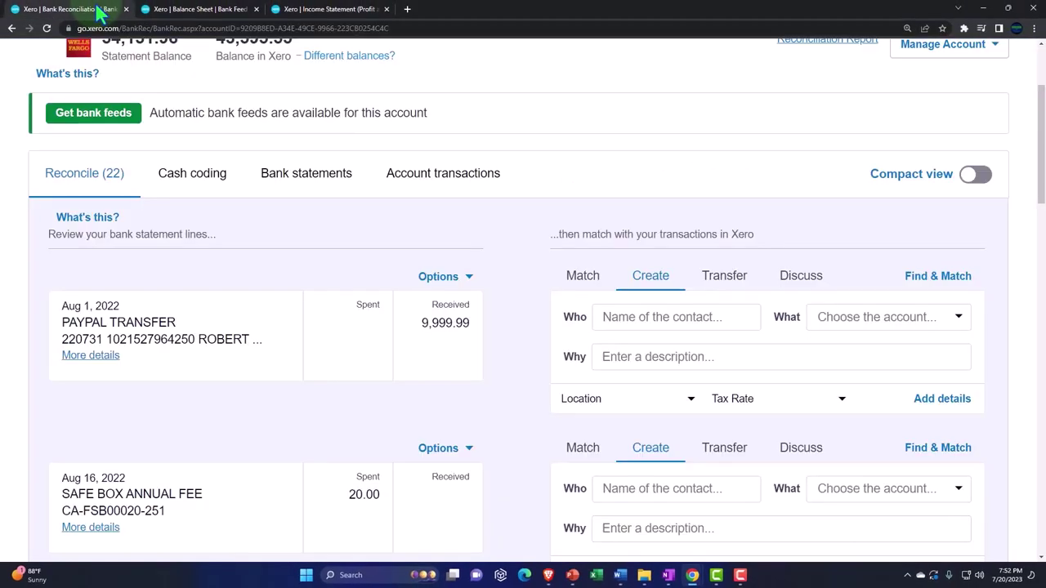
scroll(205, 145, up, 2)
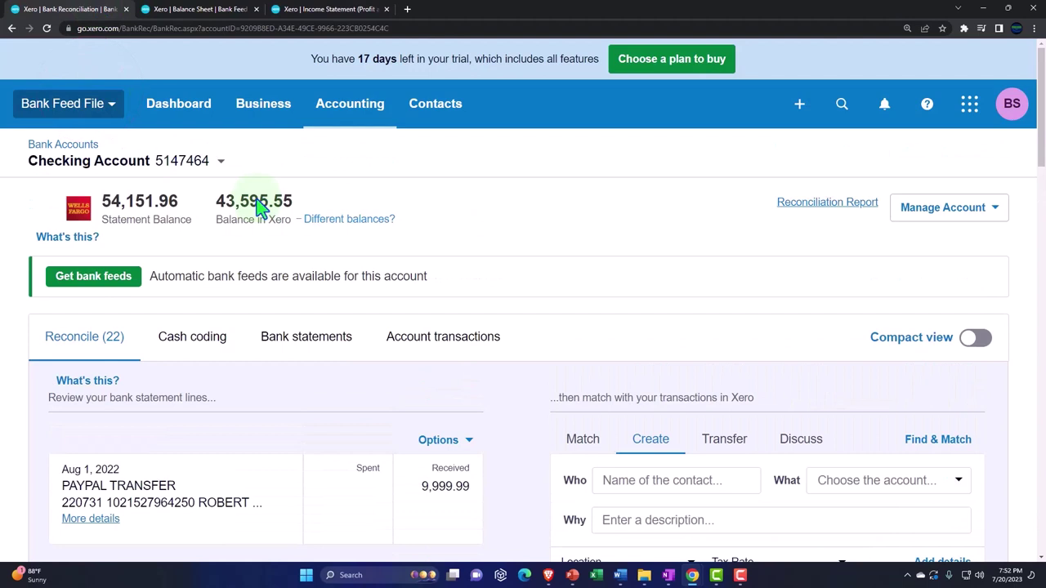
click(350, 107)
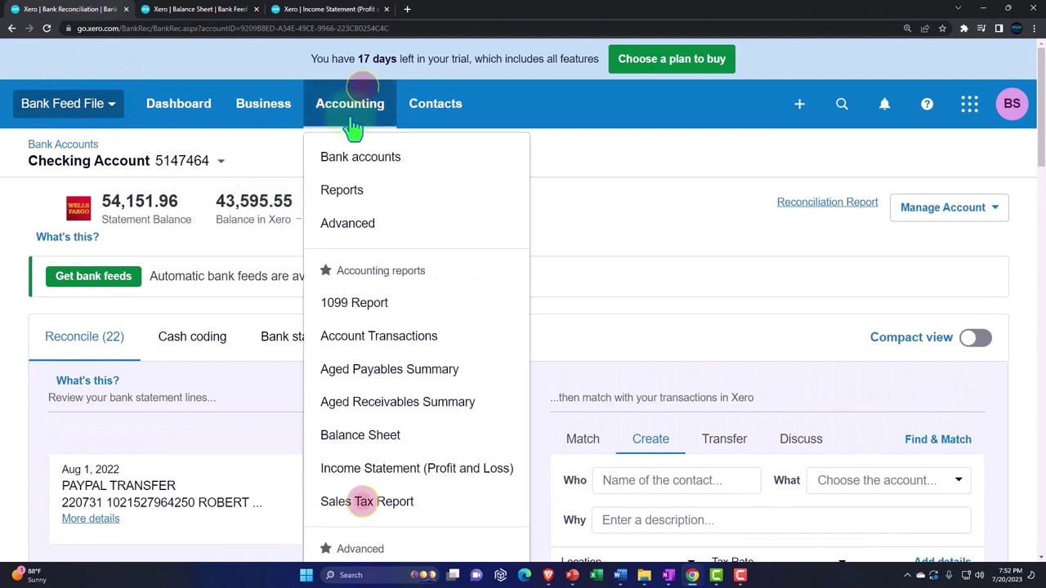
click(404, 232)
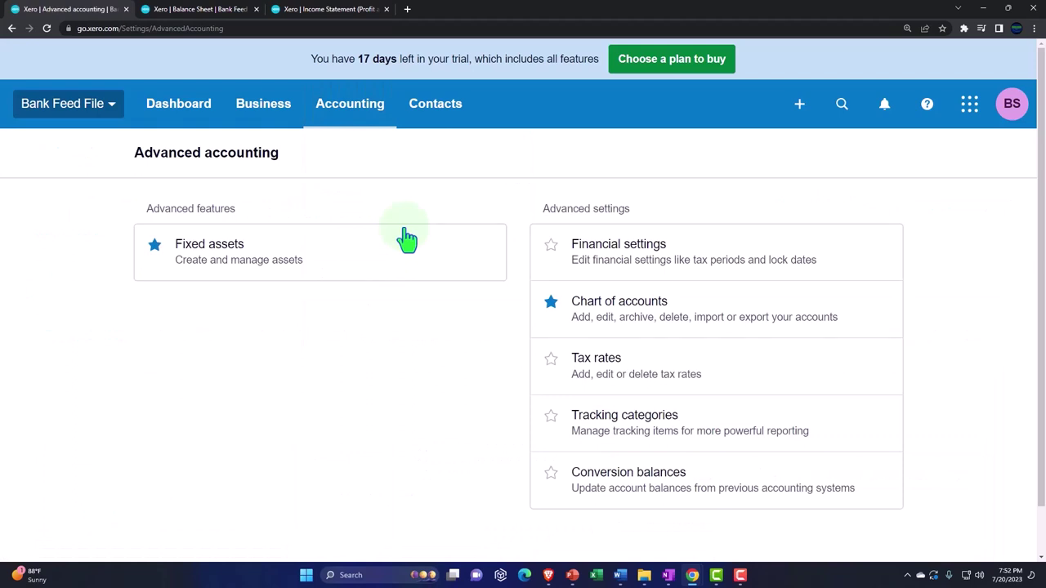
scroll(404, 235, down, 1)
click(613, 380)
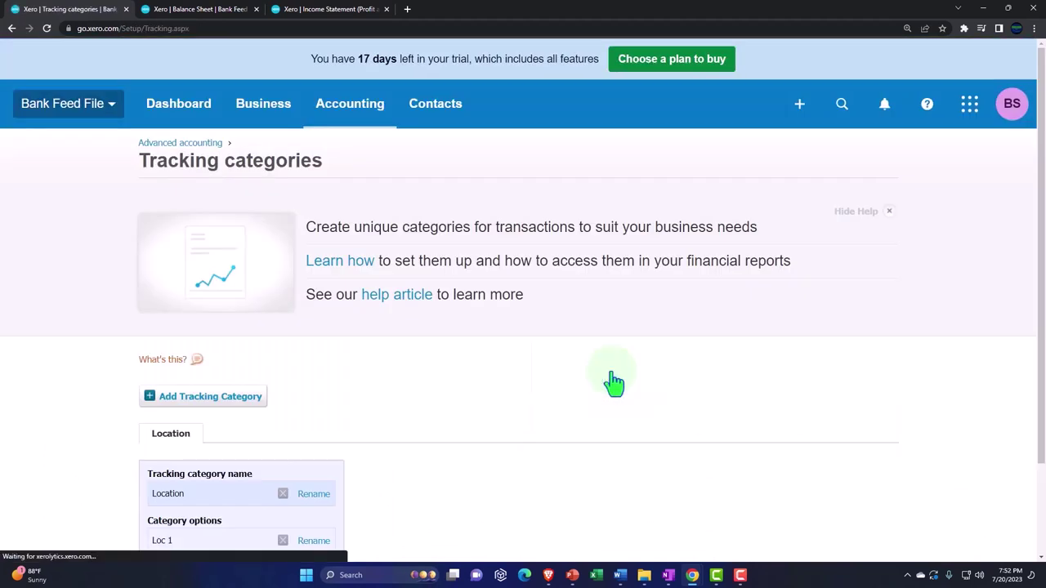
scroll(613, 380, down, 2)
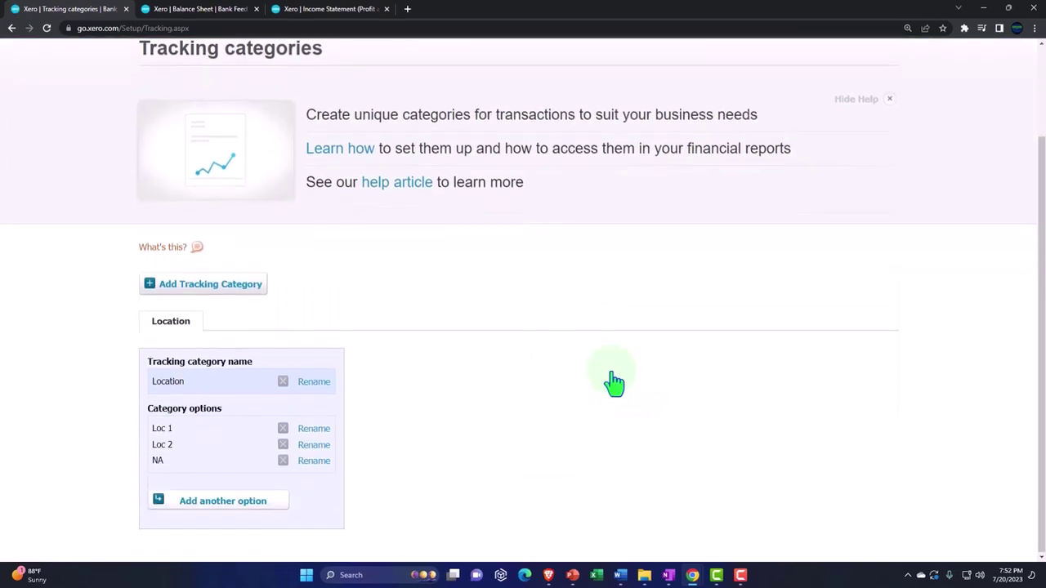
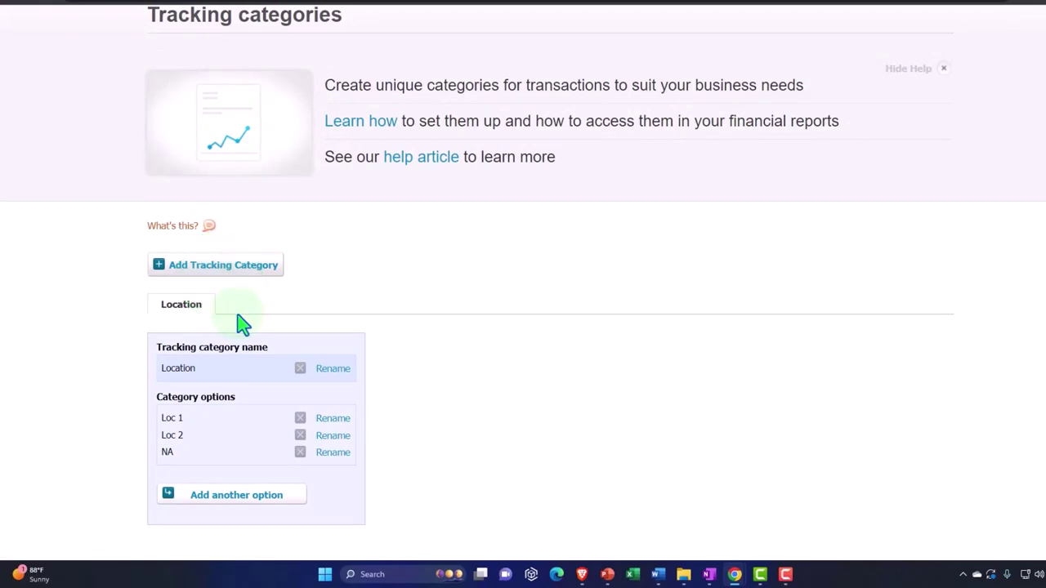
Open the chart of accounts and show only its expense accounts to check which account codes are in use.
scroll(93, 374, up, 2)
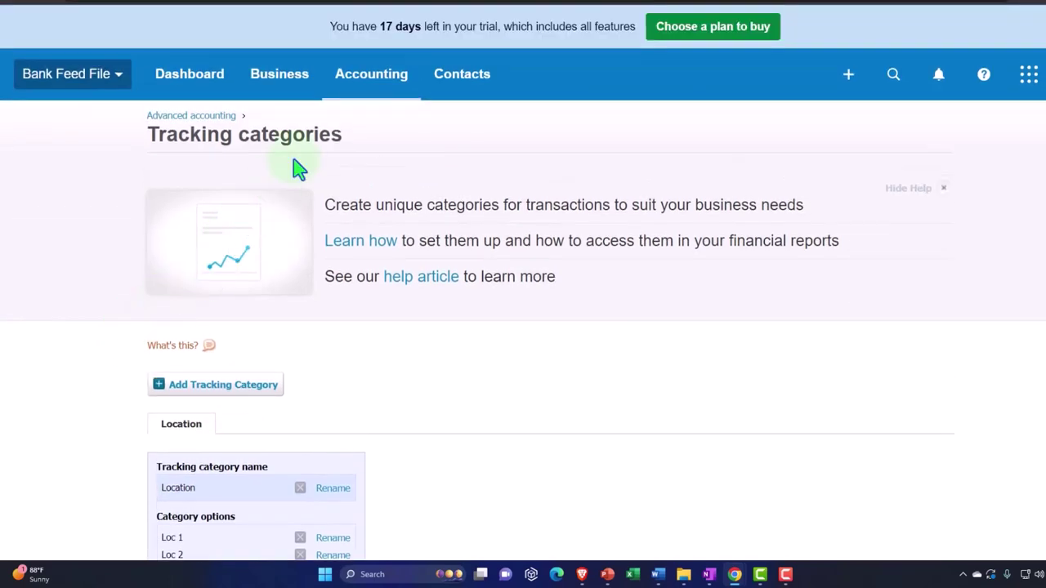
click(360, 92)
scroll(427, 296, down, 2)
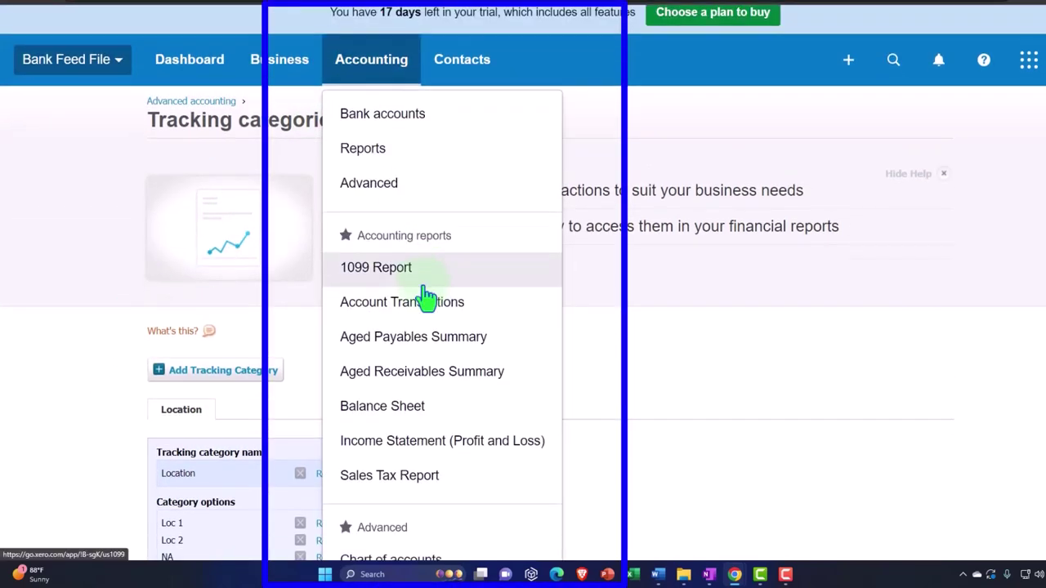
click(401, 464)
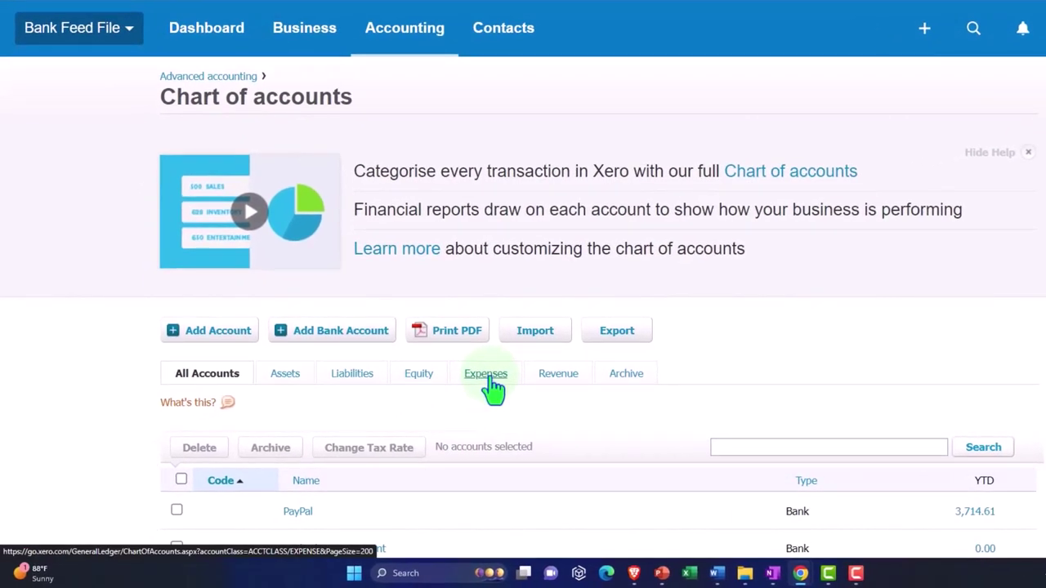
click(490, 384)
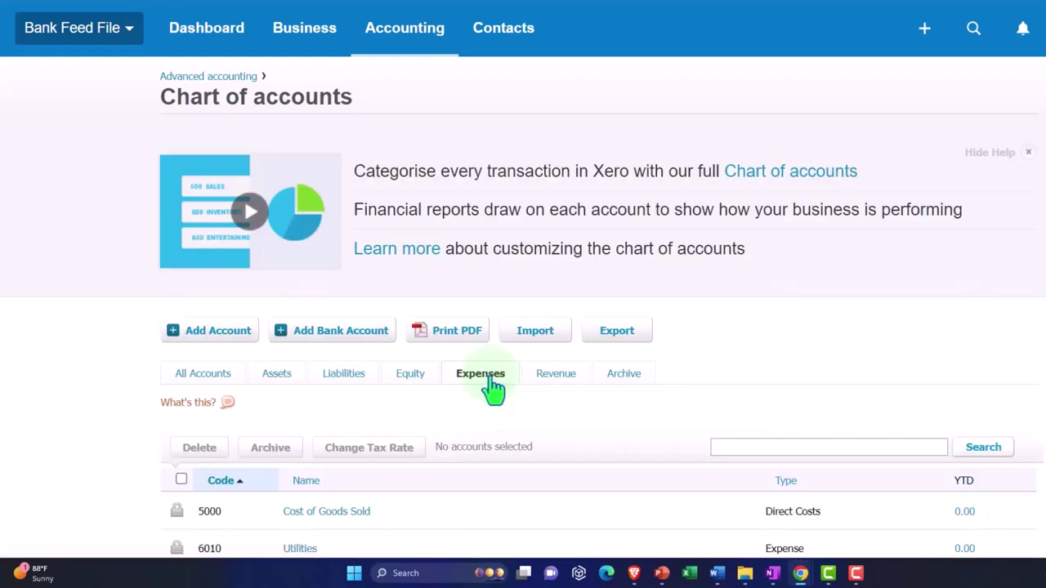
scroll(494, 390, down, 4)
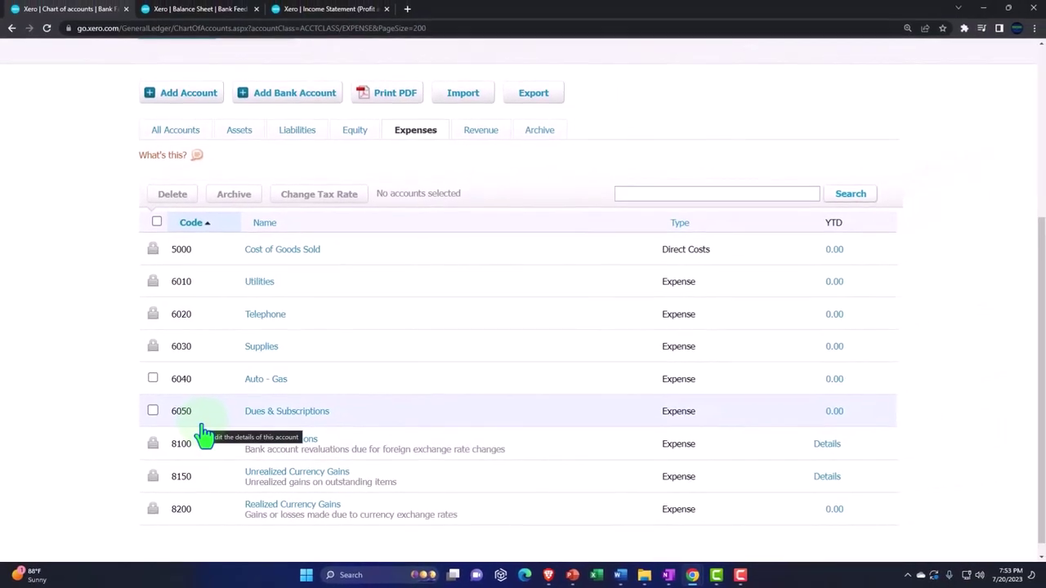
click(204, 433)
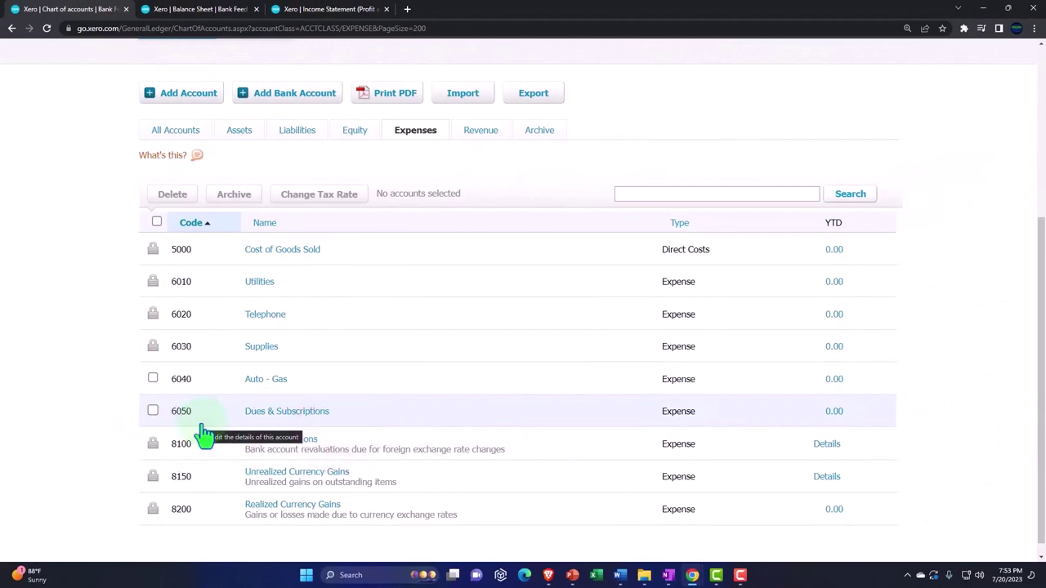
Add a new account of type Expense with code 6060, named Test Expense Location 1, and save it.
scroll(204, 433, up, 2)
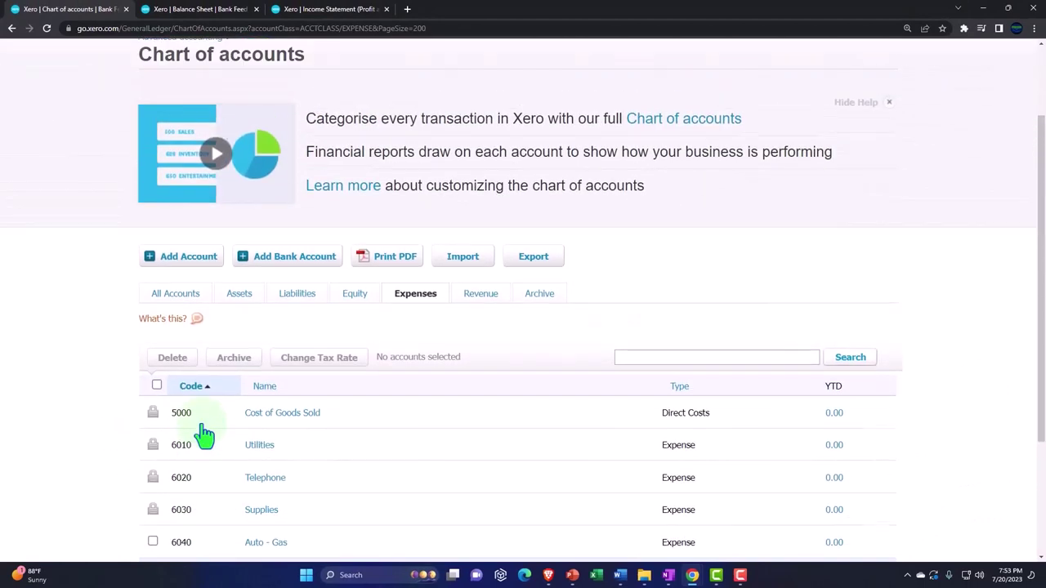
click(188, 260)
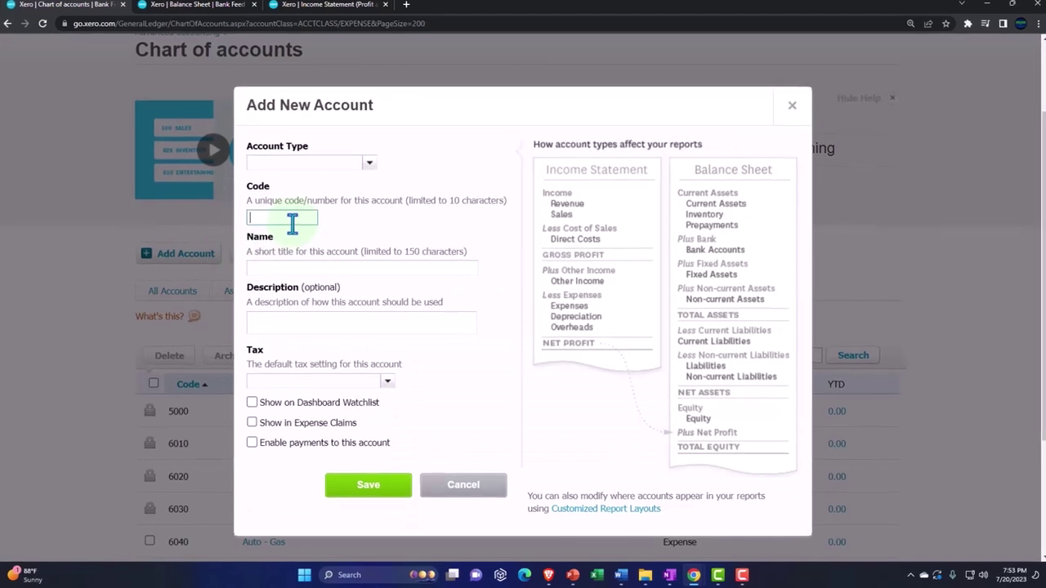
click(283, 204)
text(6060)
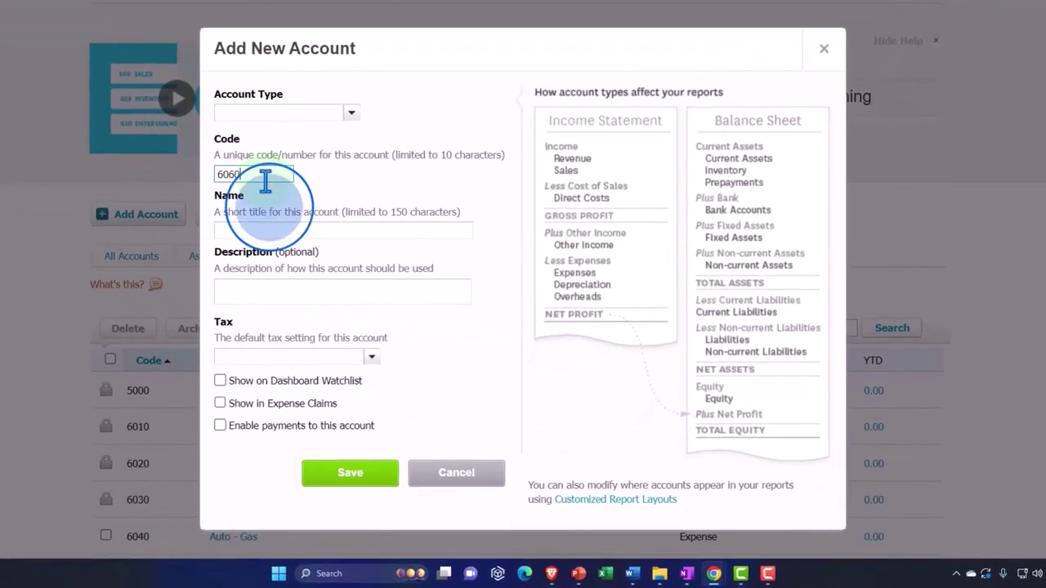
click(252, 115)
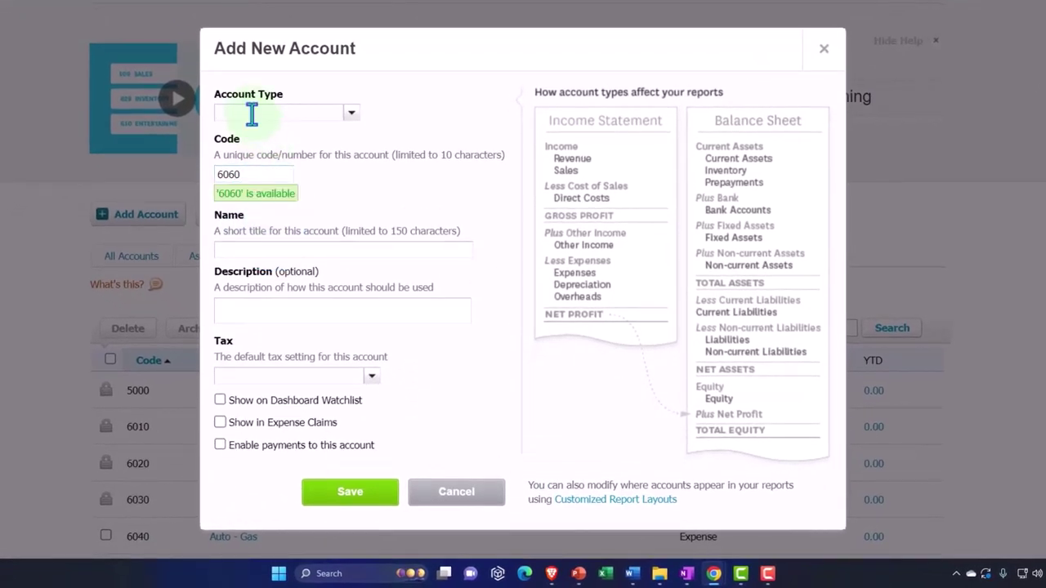
text(ex)
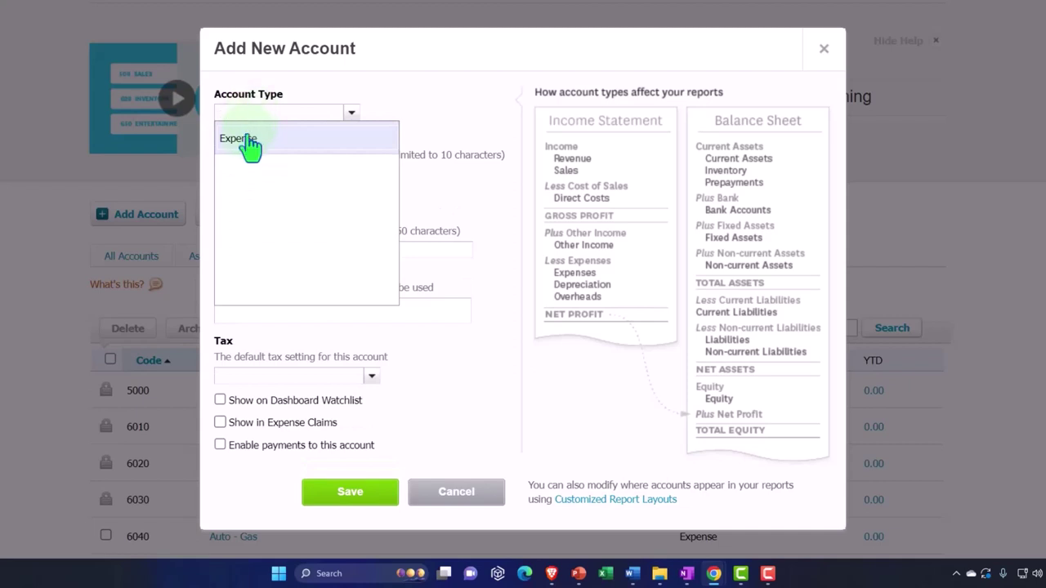
click(249, 140)
click(250, 251)
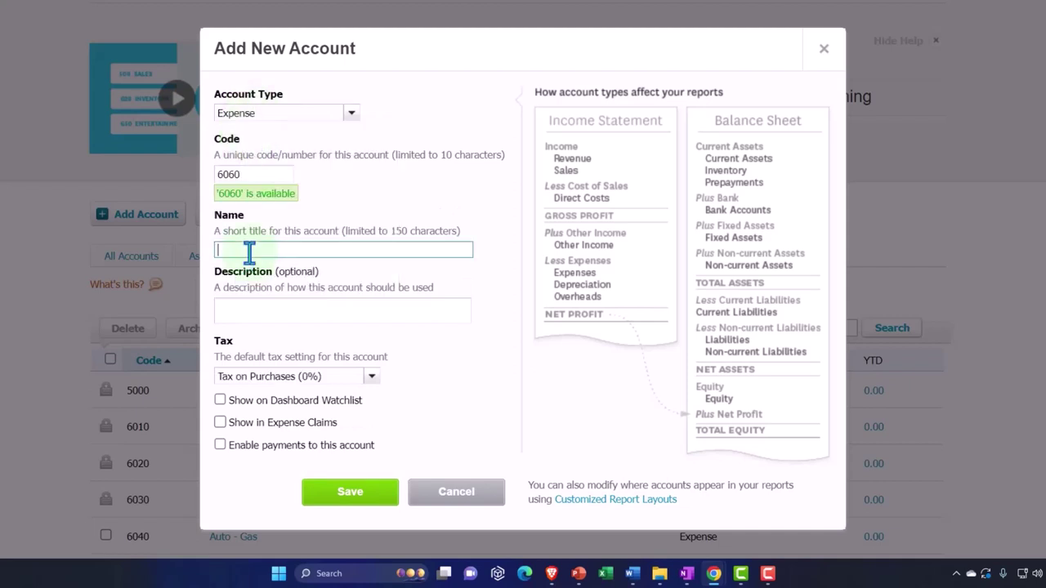
text(Test )
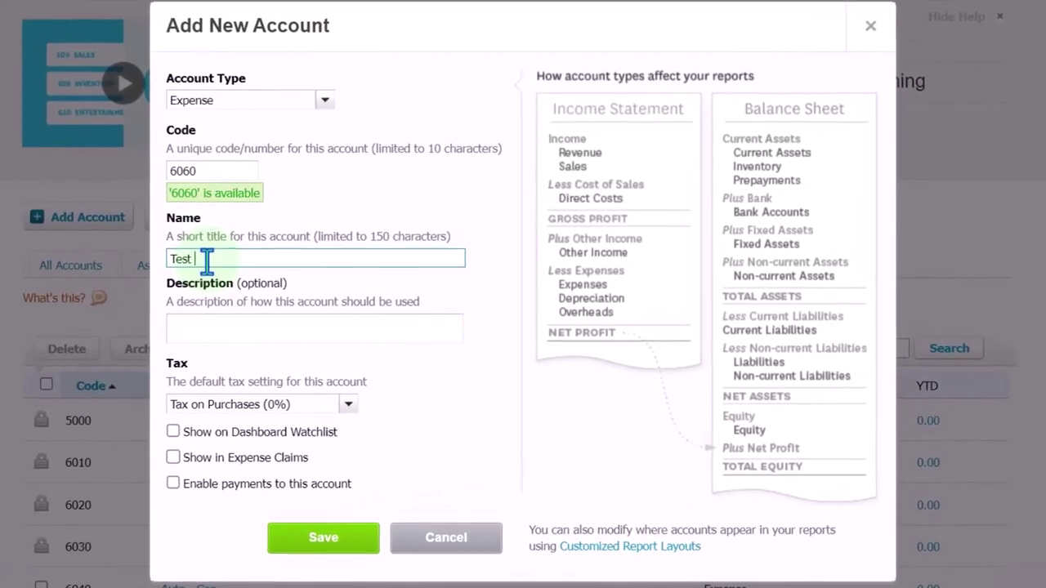
text(Expense)
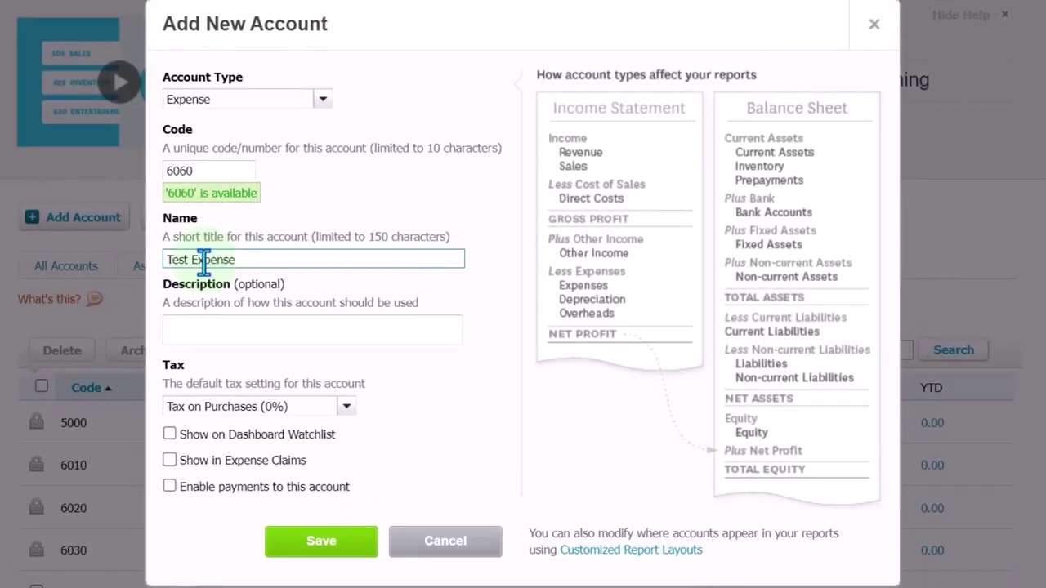
text( Location 1)
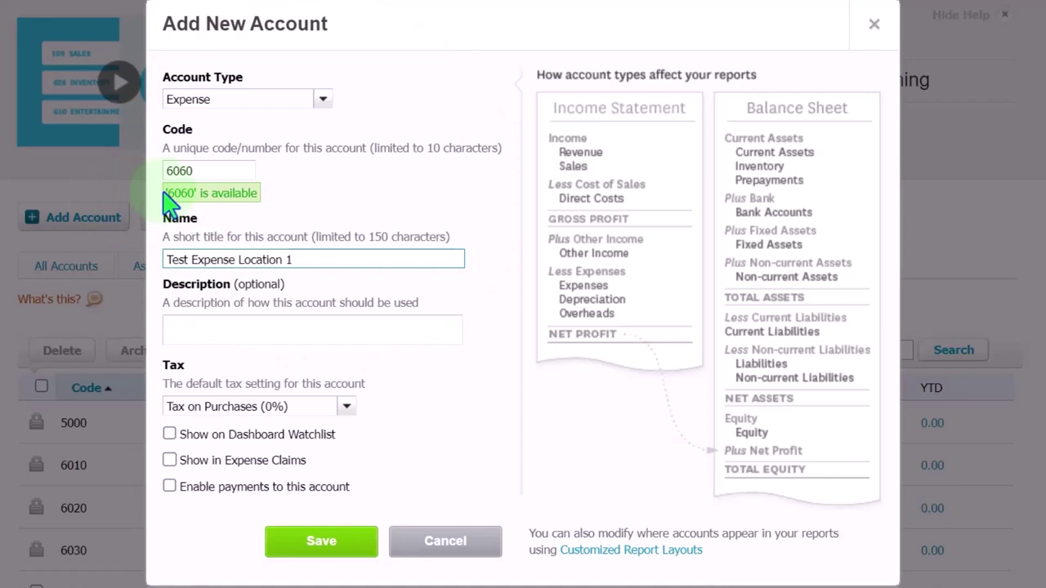
click(343, 544)
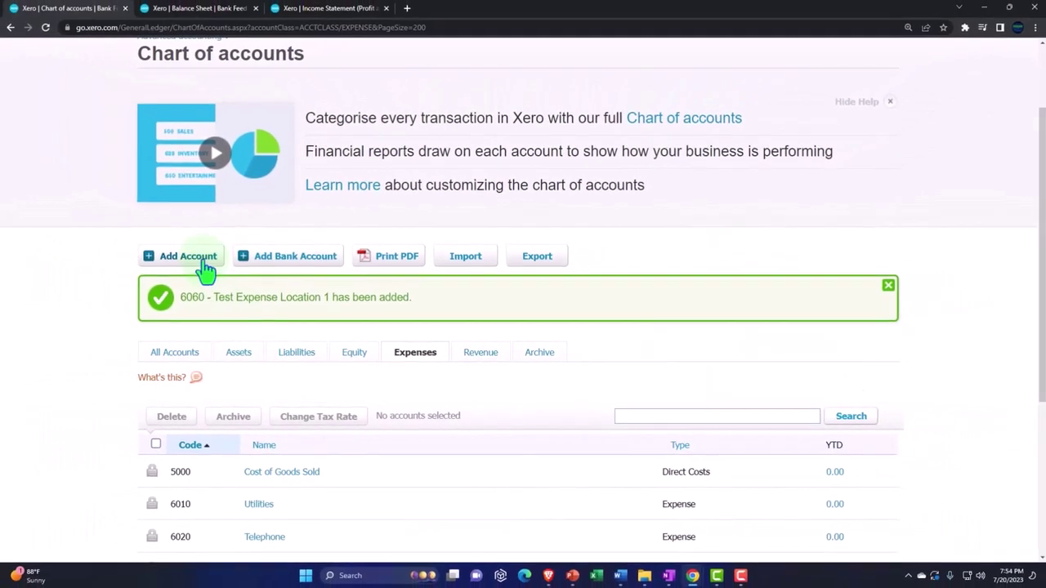
Add another account of type Expense with code 6065, named Test Expense Location 2, and save it.
click(207, 269)
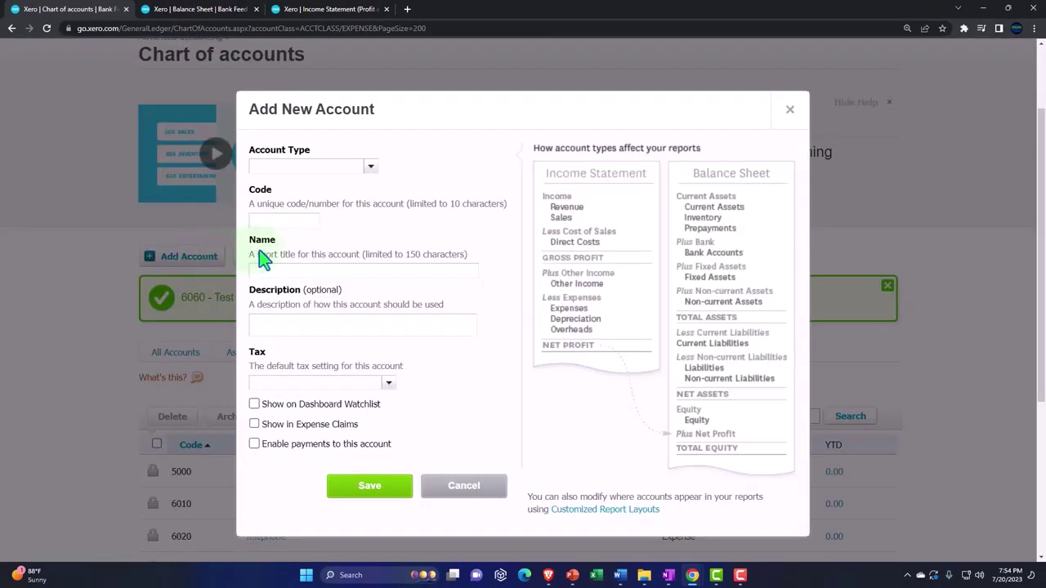
text(6065)
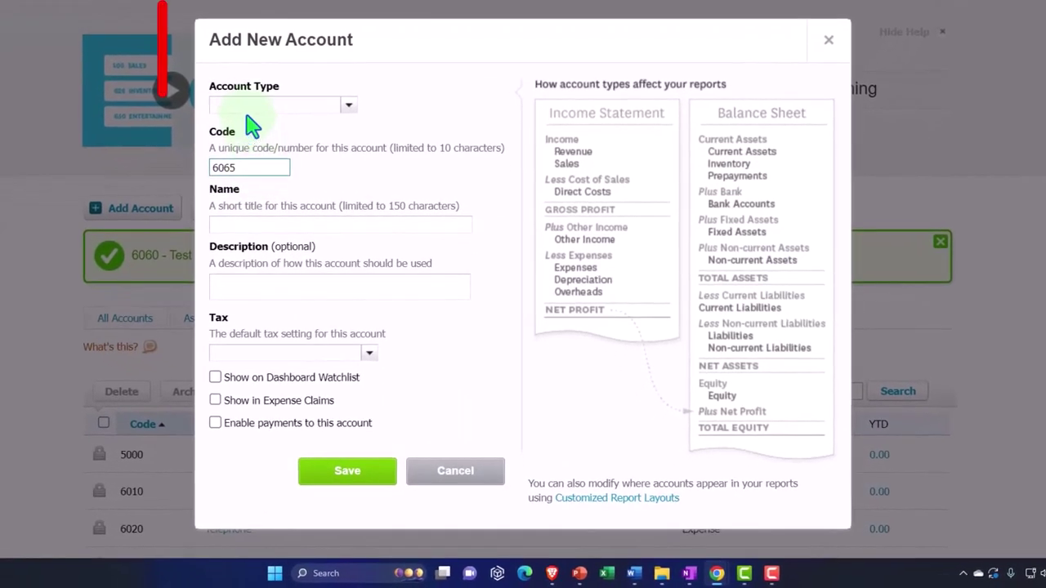
click(246, 106)
text(e)
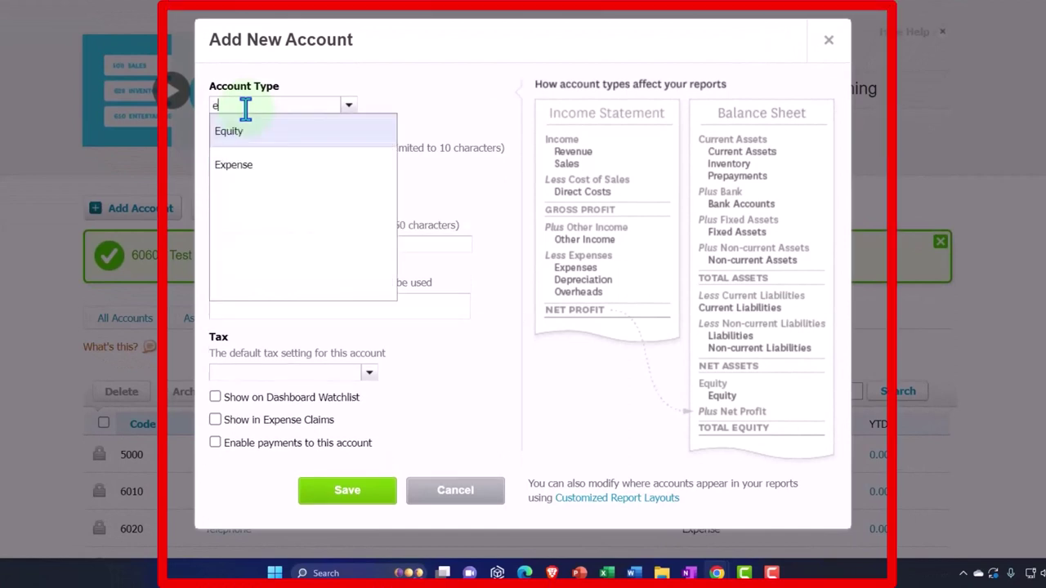
text(x)
click(242, 134)
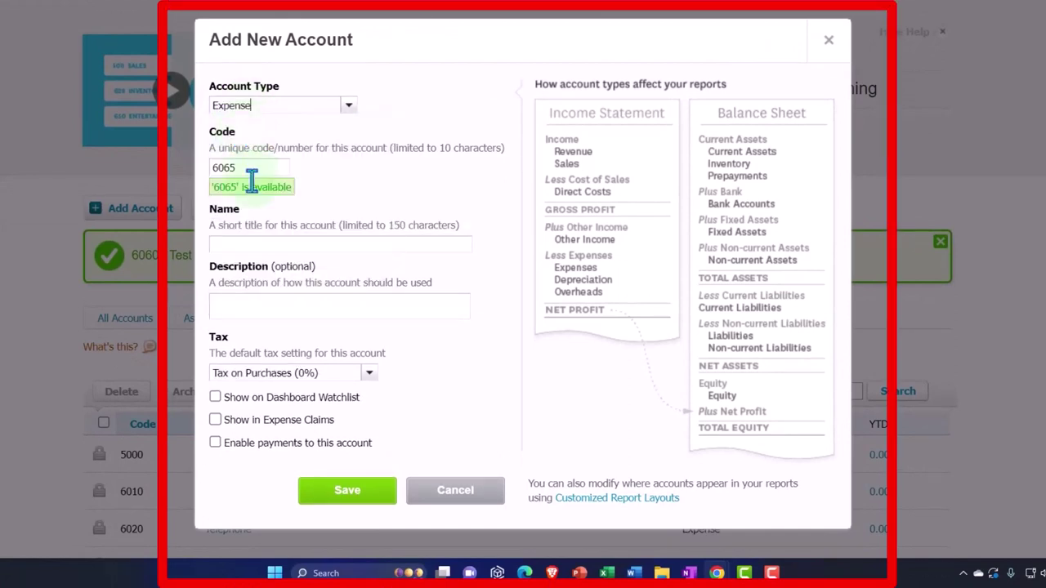
click(243, 244)
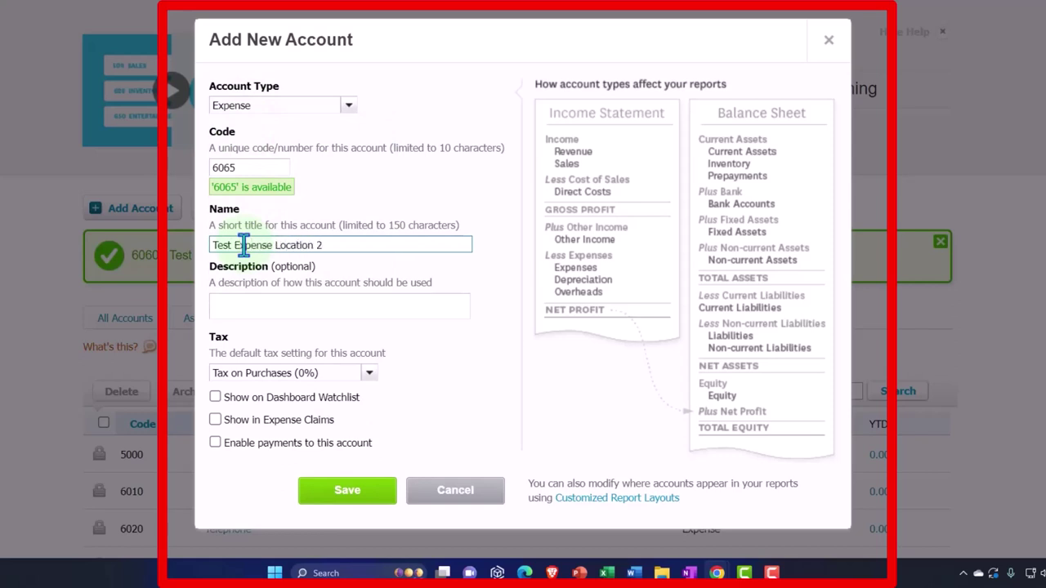
click(339, 493)
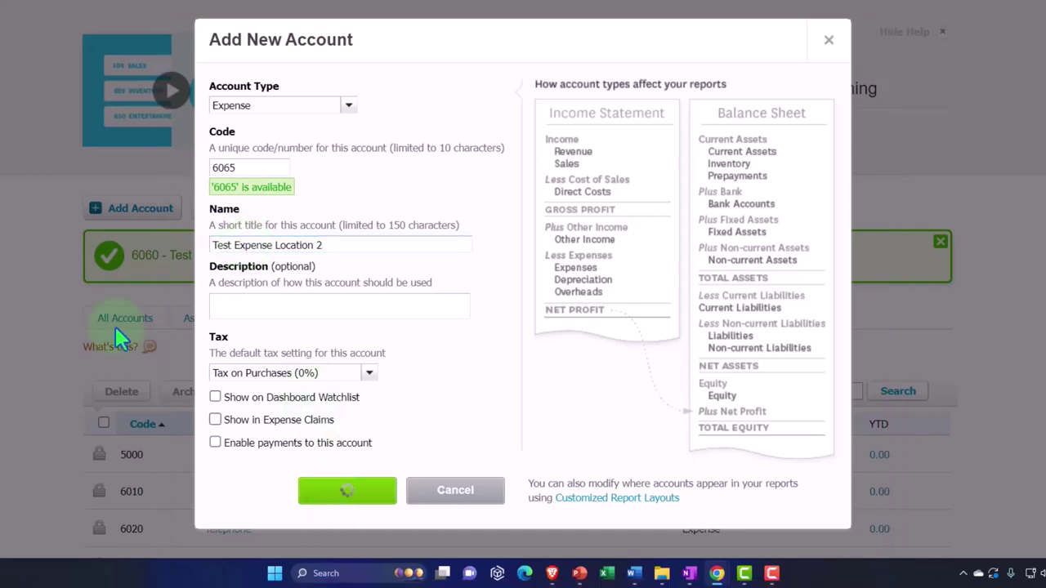
scroll(112, 335, down, 5)
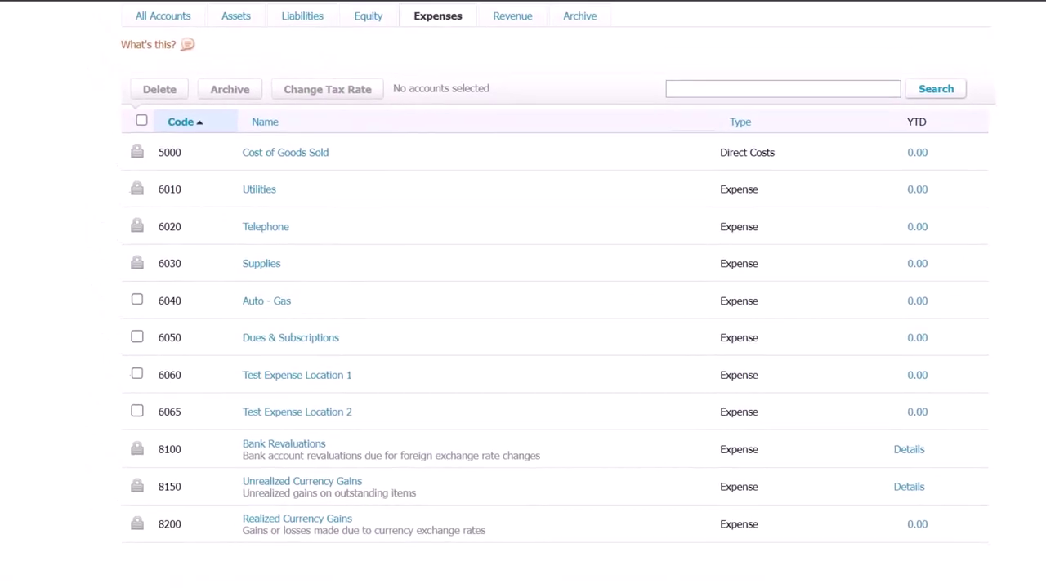
Examine the operating expense lines and layout options in the 2022 income statement, and return to the chart of accounts.
click(362, 6)
scroll(381, 368, down, 7)
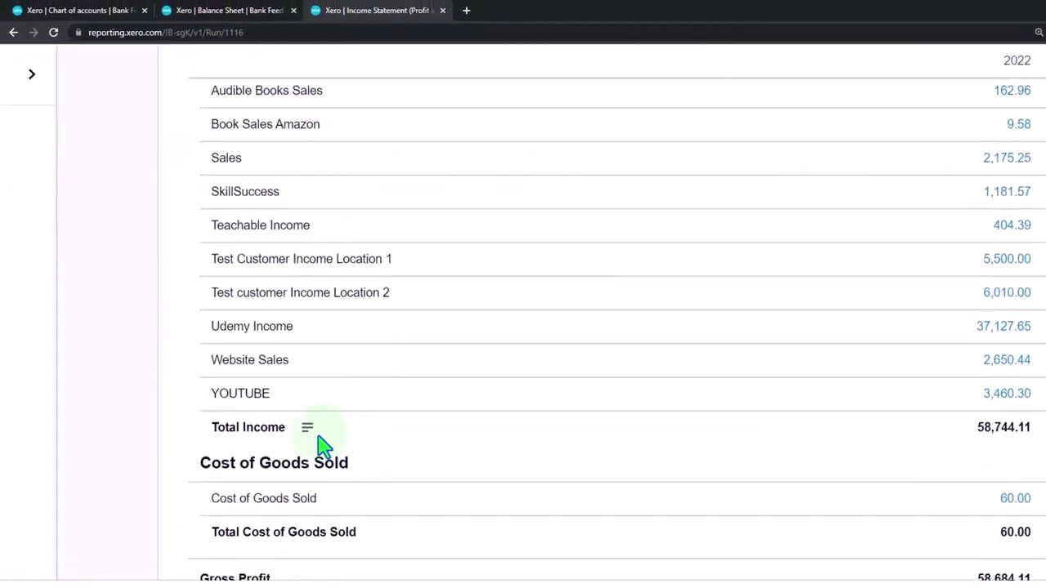
scroll(321, 445, down, 5)
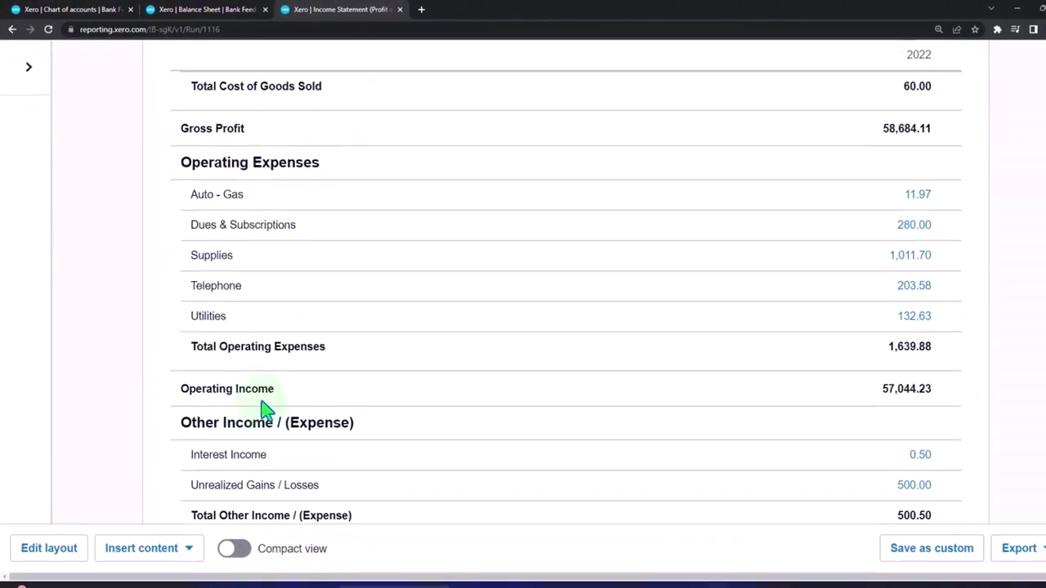
mouse_move(223, 225)
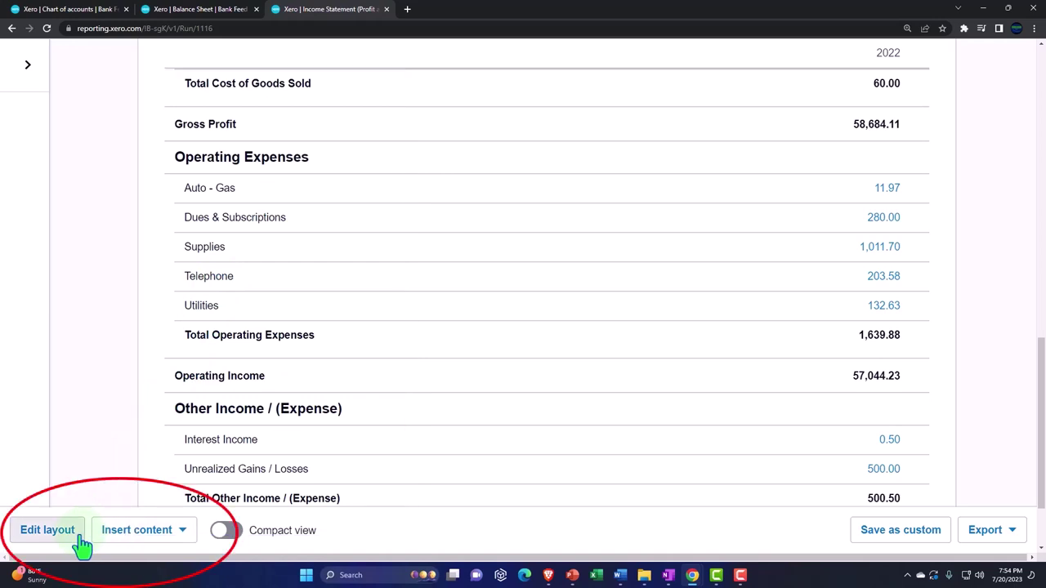
scroll(701, 413, up, 10)
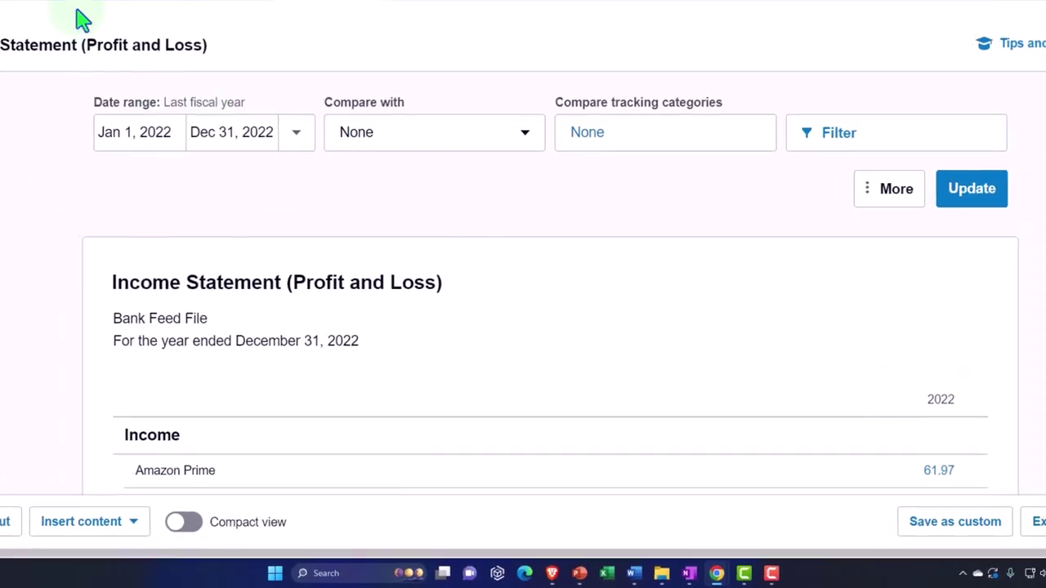
click(72, 9)
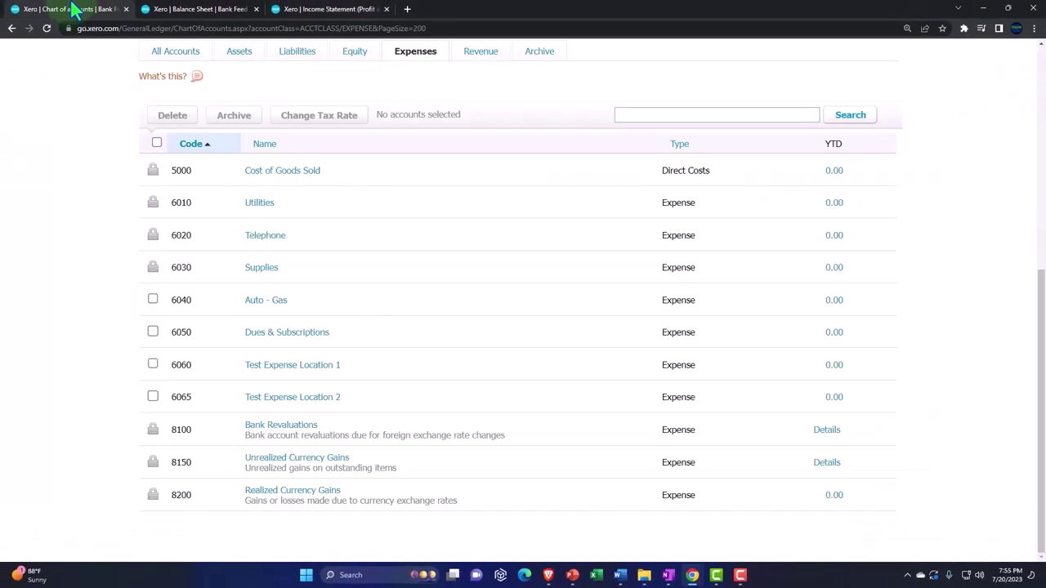
Open the Checking Account from the bank accounts list and show its statement lines awaiting reconciliation.
scroll(155, 264, up, 5)
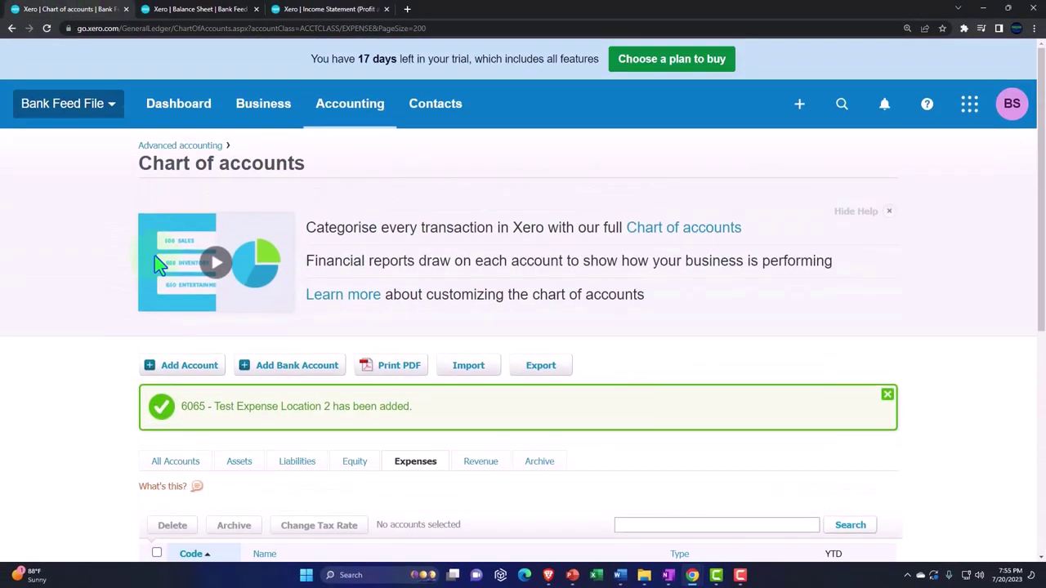
click(347, 124)
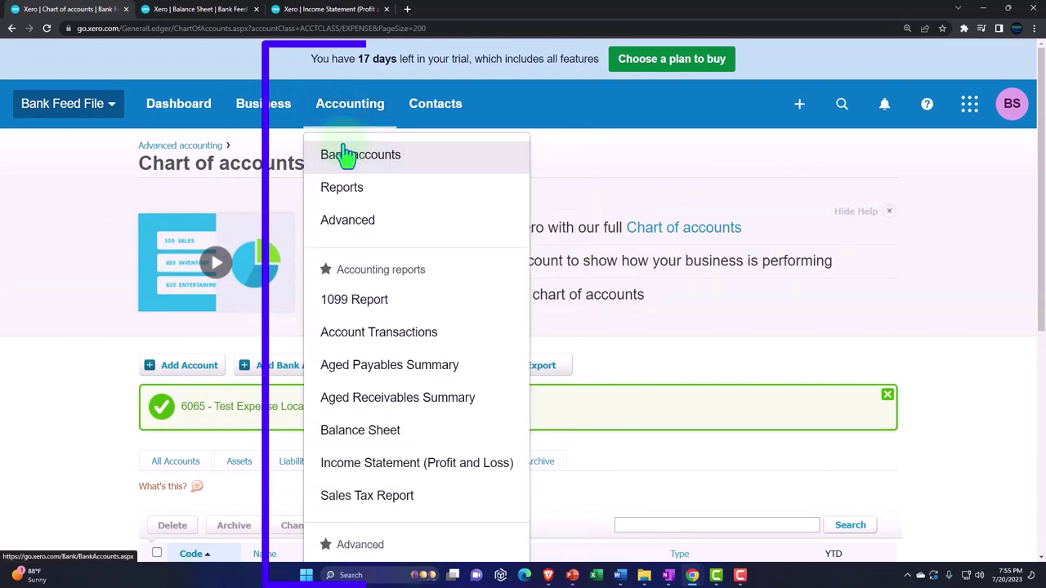
click(346, 155)
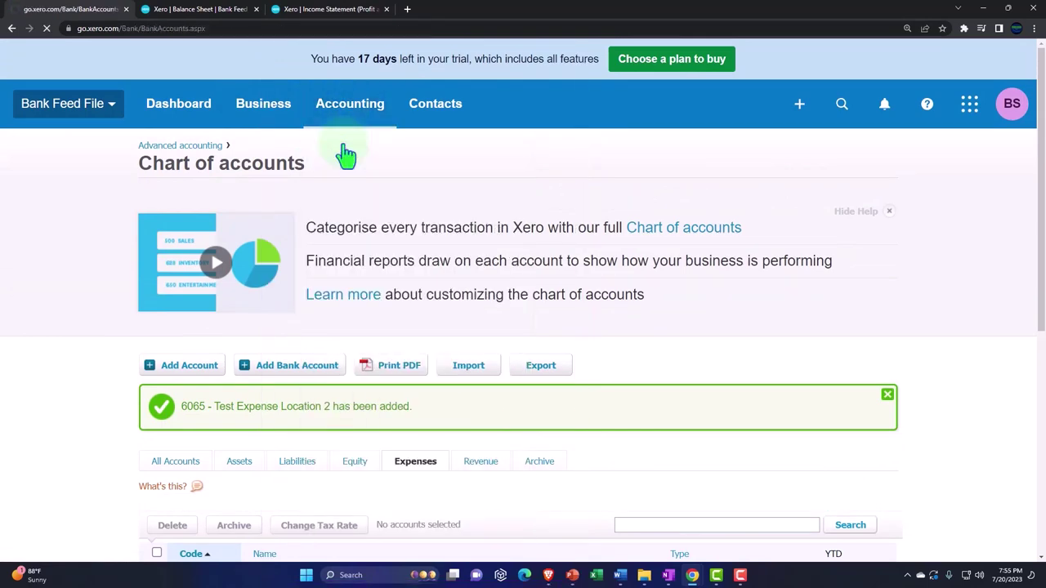
scroll(279, 270, down, 2)
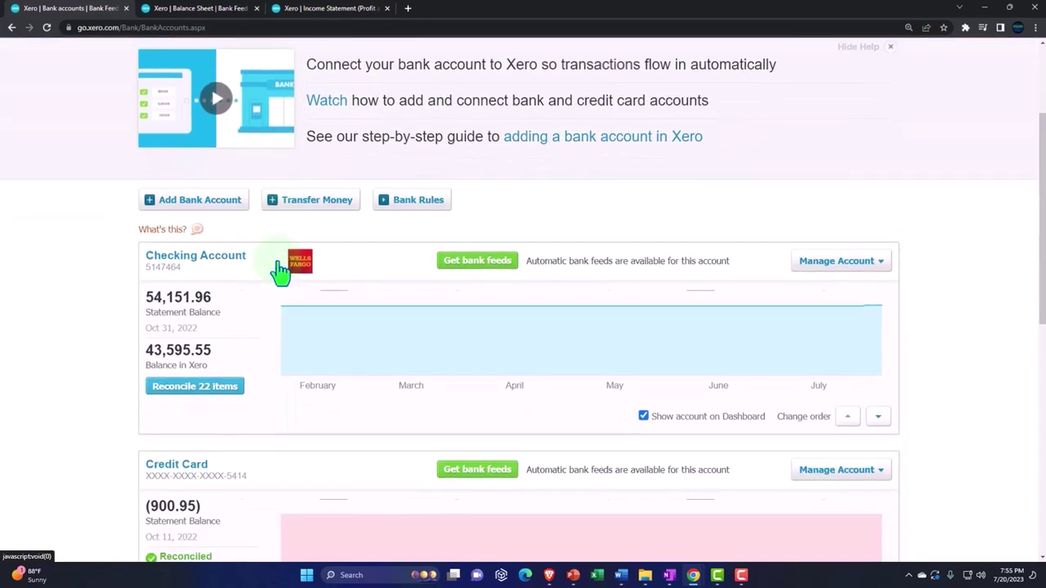
click(238, 257)
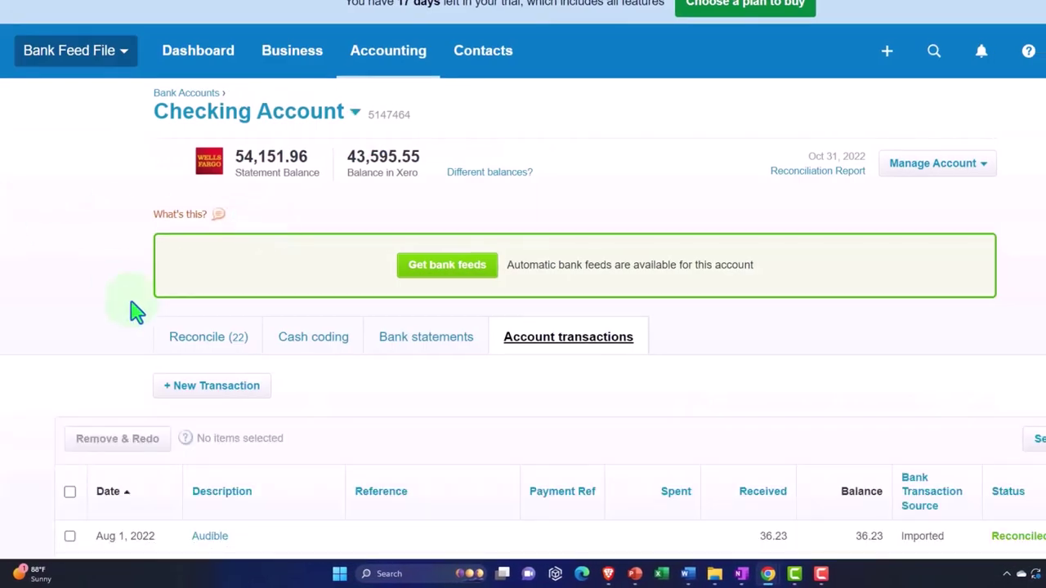
click(200, 342)
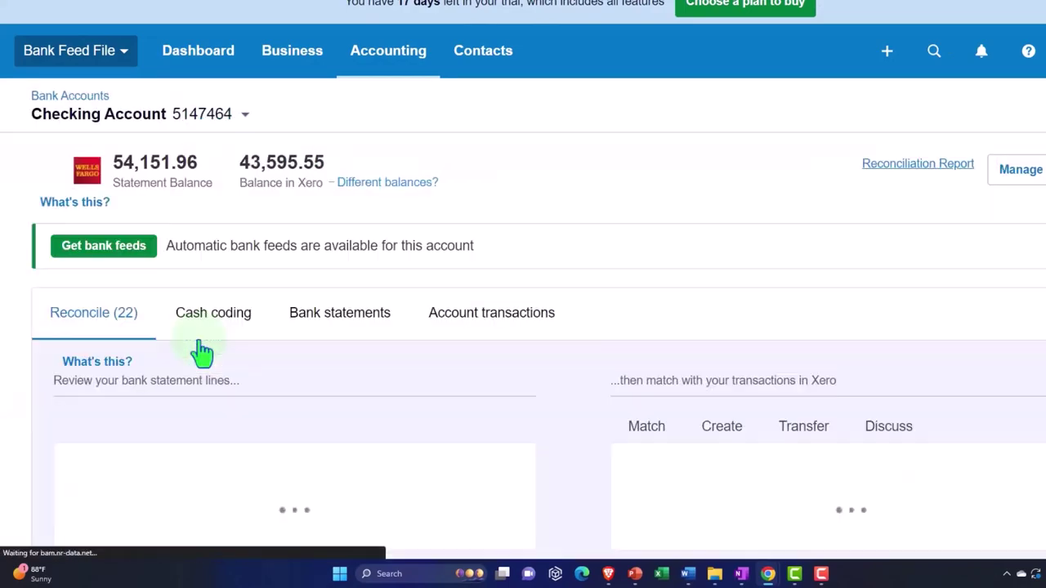
Check the details of the Oct 1, 2022 Daily Market statement line and start creating a bank rule from it.
scroll(108, 304, down, 2)
scroll(109, 308, down, 8)
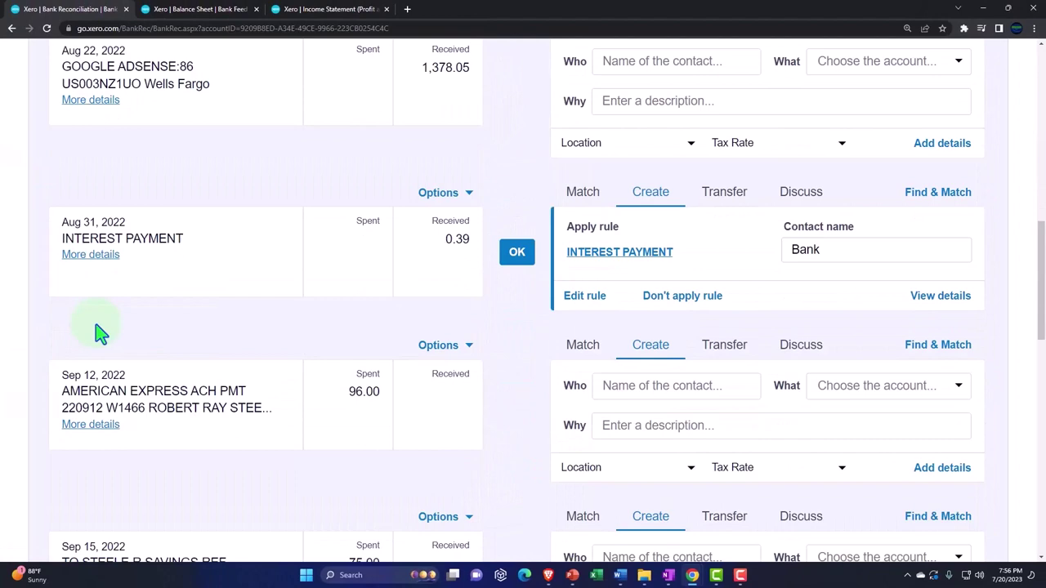
scroll(99, 330, down, 6)
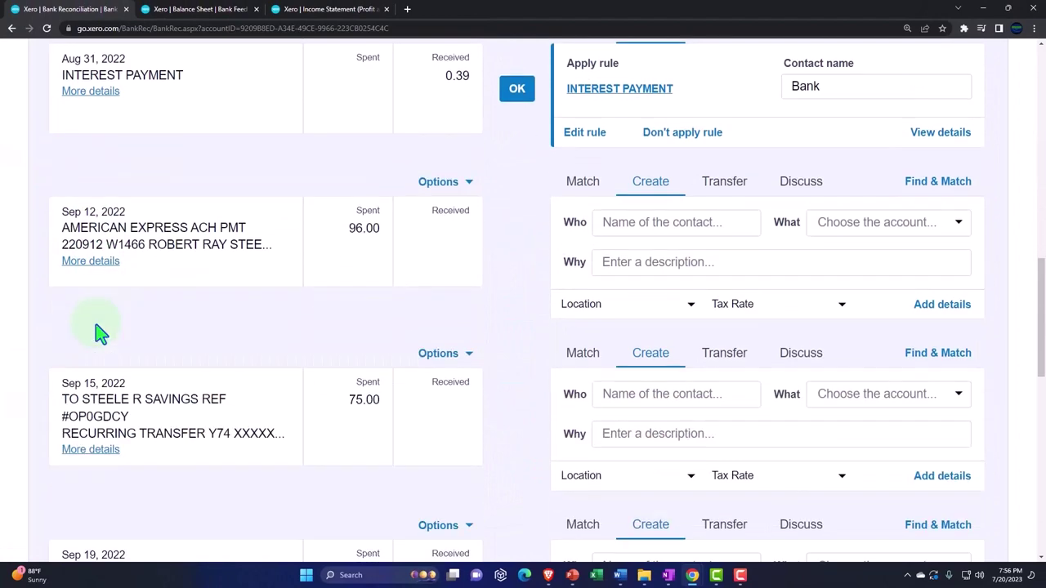
scroll(99, 331, down, 5)
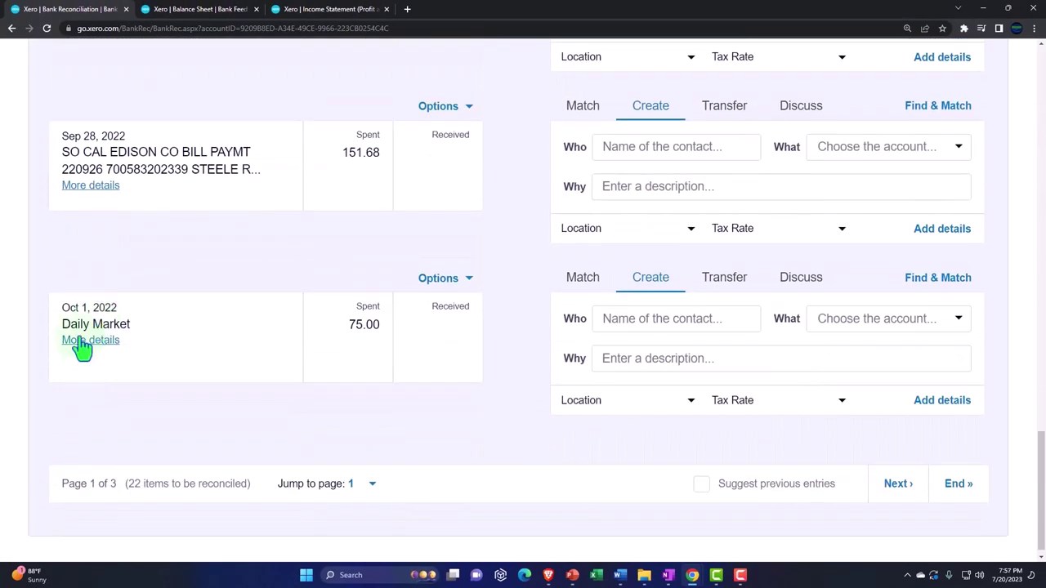
click(82, 342)
click(201, 64)
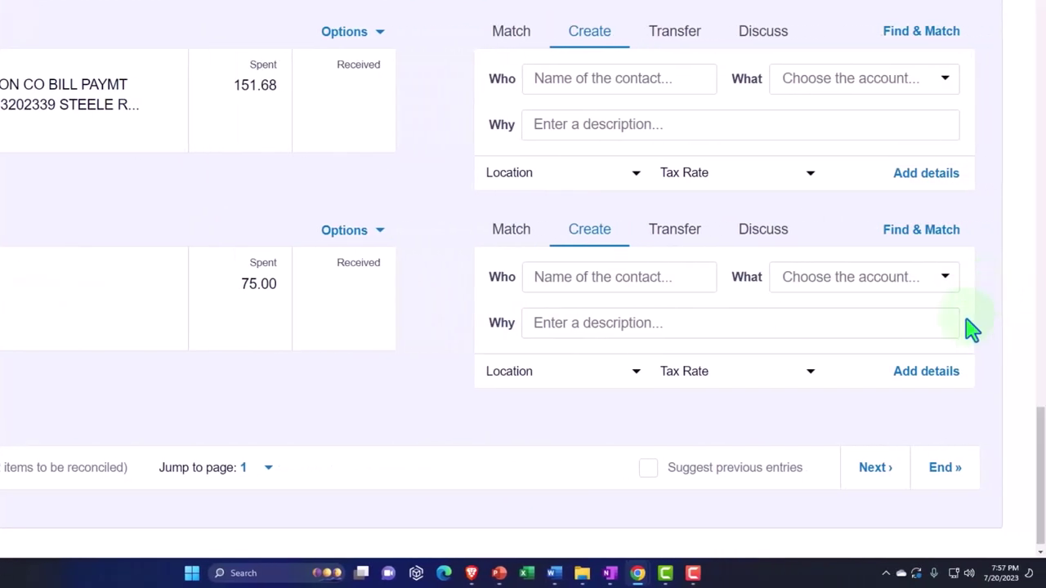
click(379, 231)
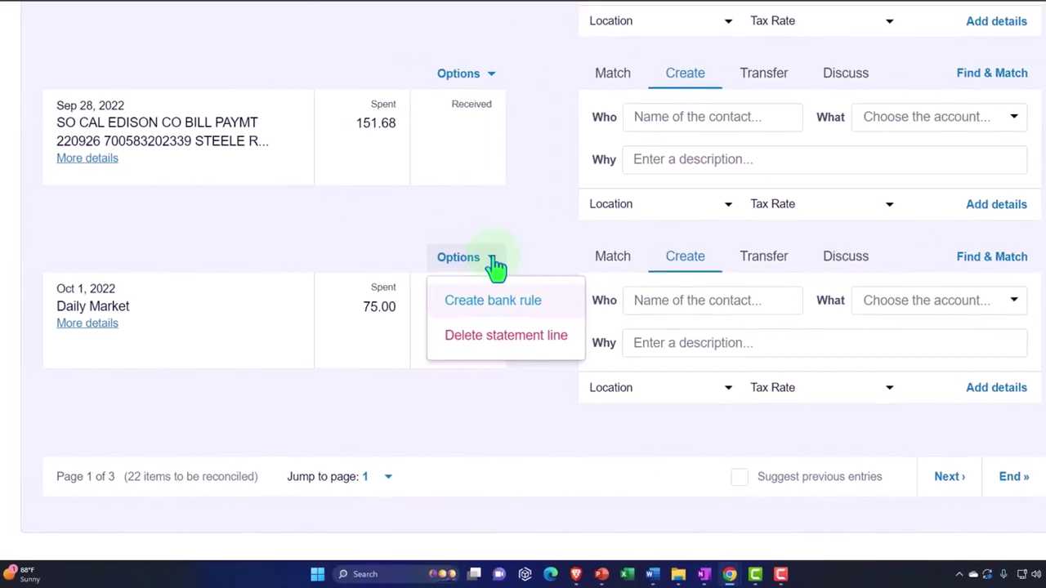
click(493, 300)
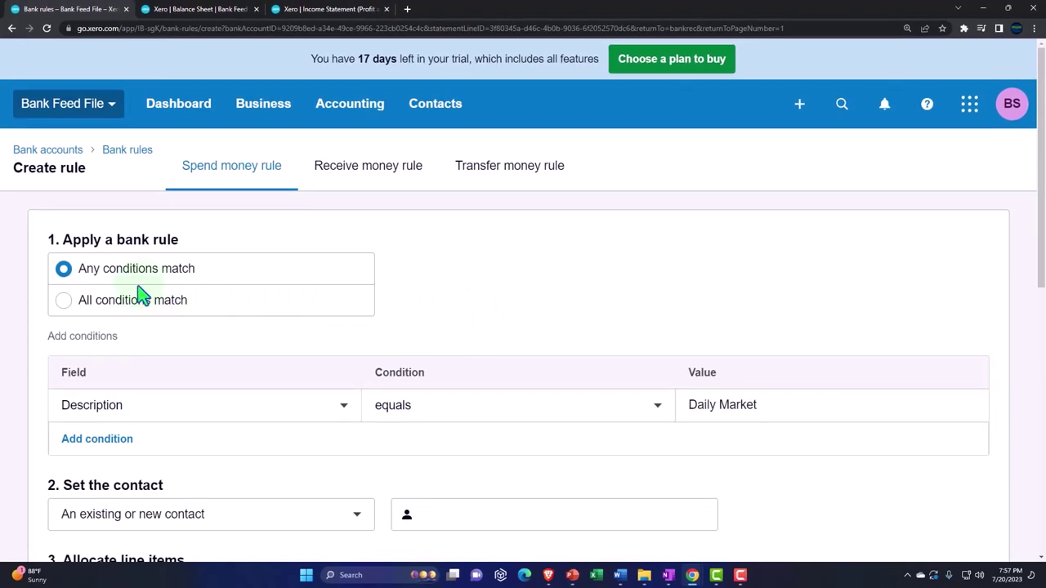
Set the rule's condition to match when any text field contains Daily Market.
scroll(139, 293, down, 1)
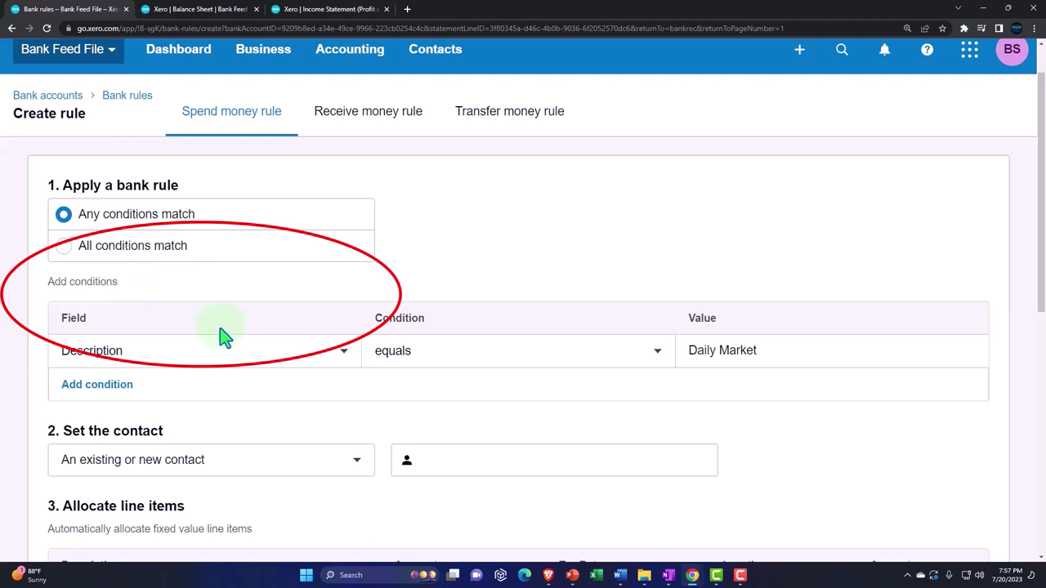
click(331, 351)
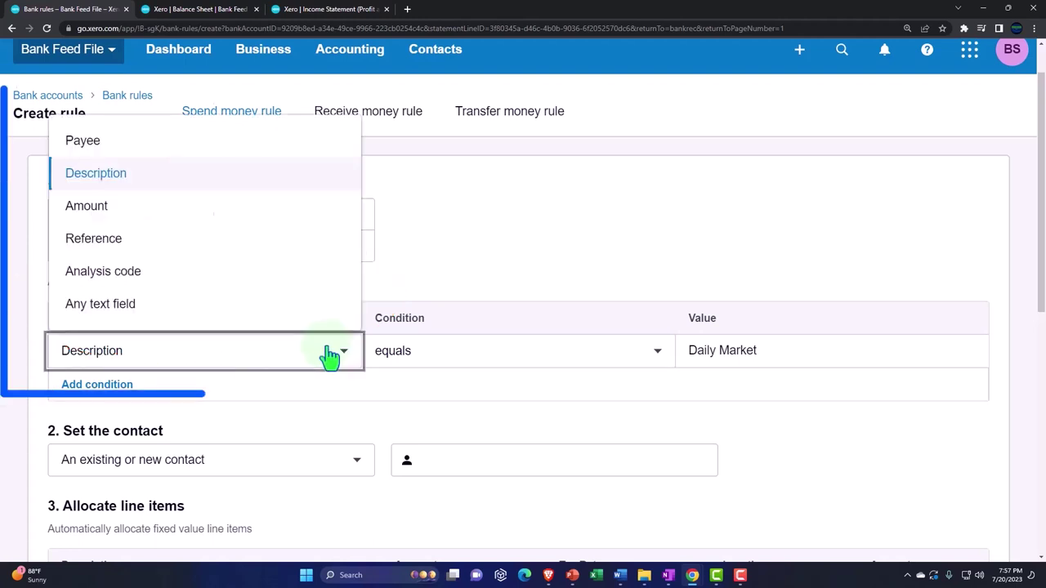
click(296, 314)
click(486, 360)
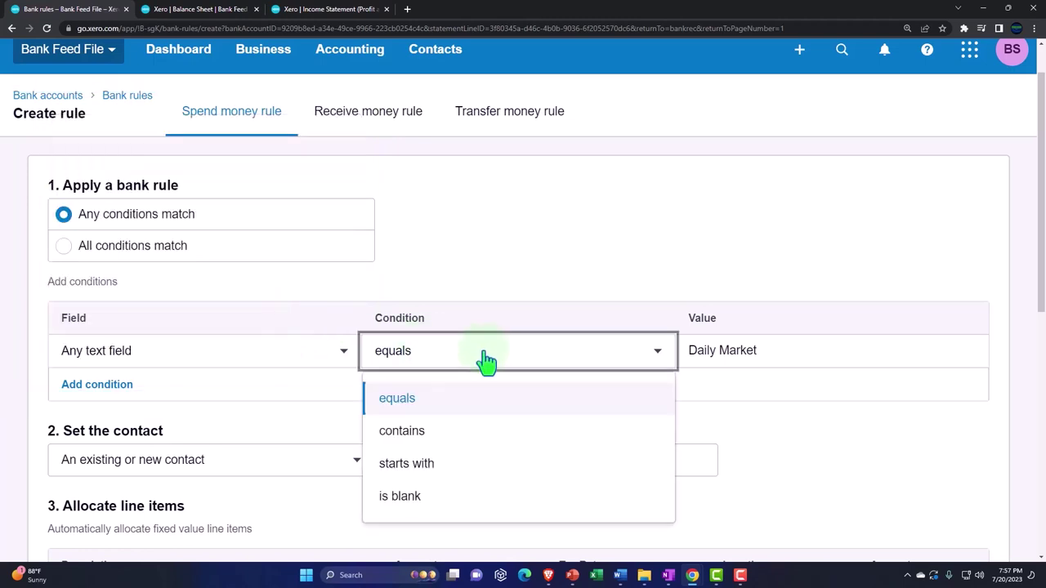
click(461, 430)
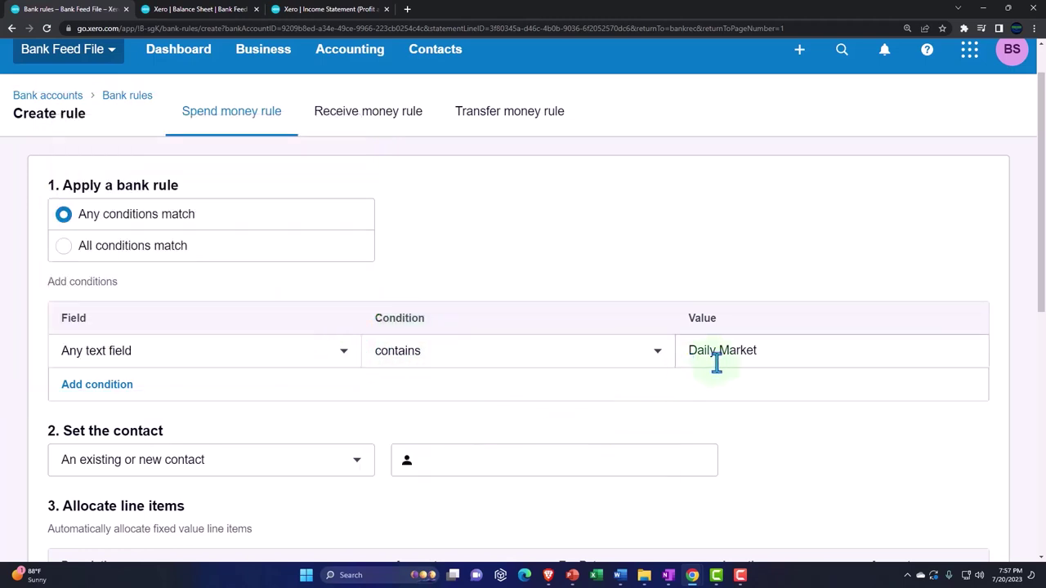
click(716, 364)
Set the rule's contact to Daily Market, reusing the text of the condition value.
scroll(716, 364, down, 2)
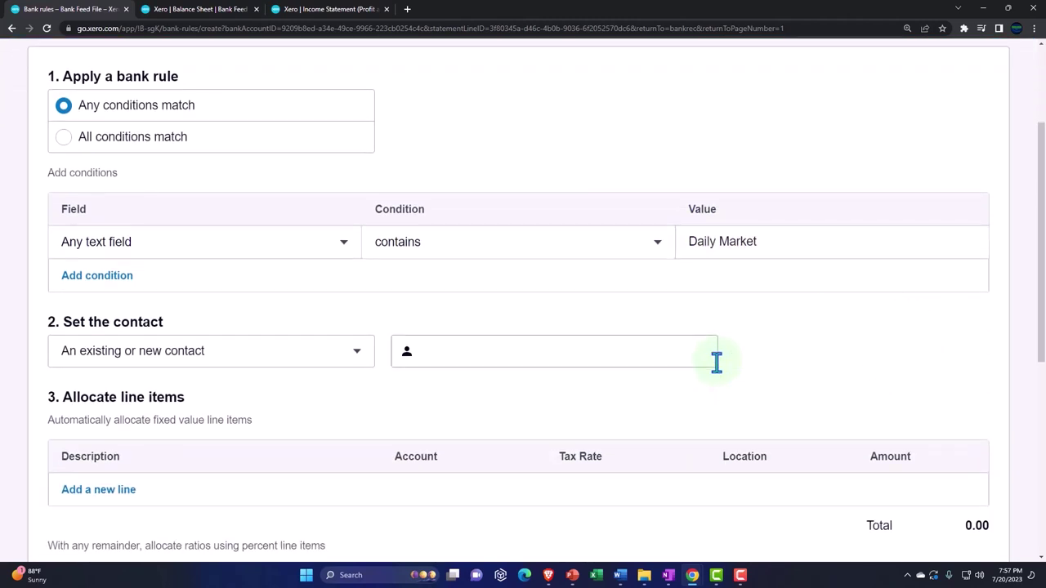
double_click(750, 243)
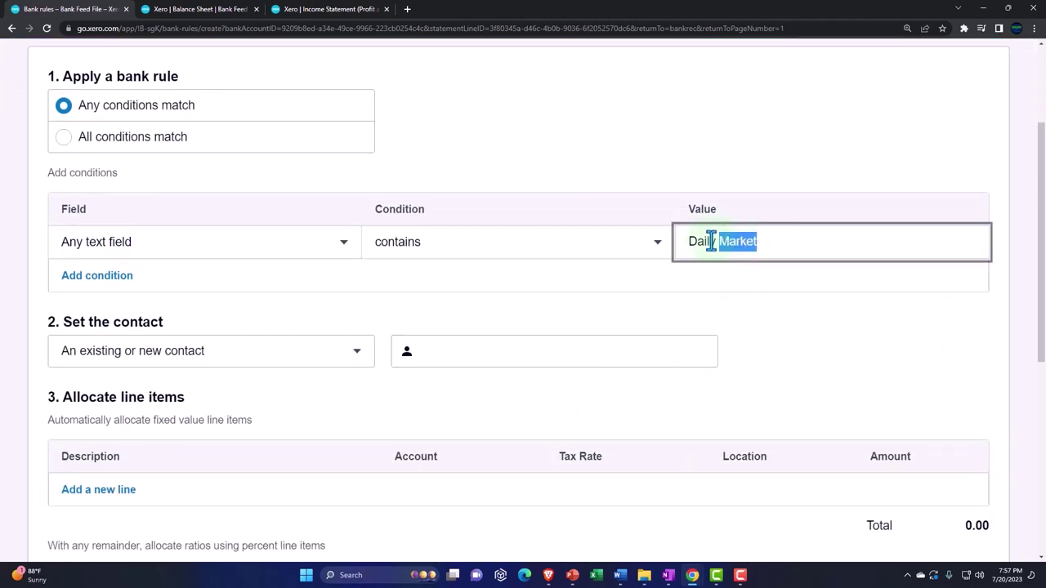
click(486, 357)
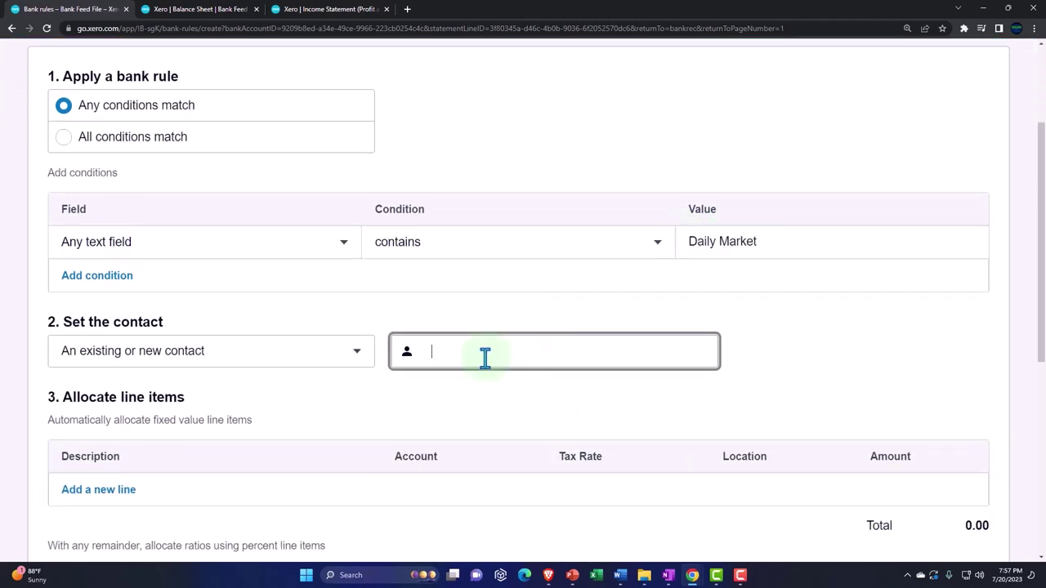
click(487, 397)
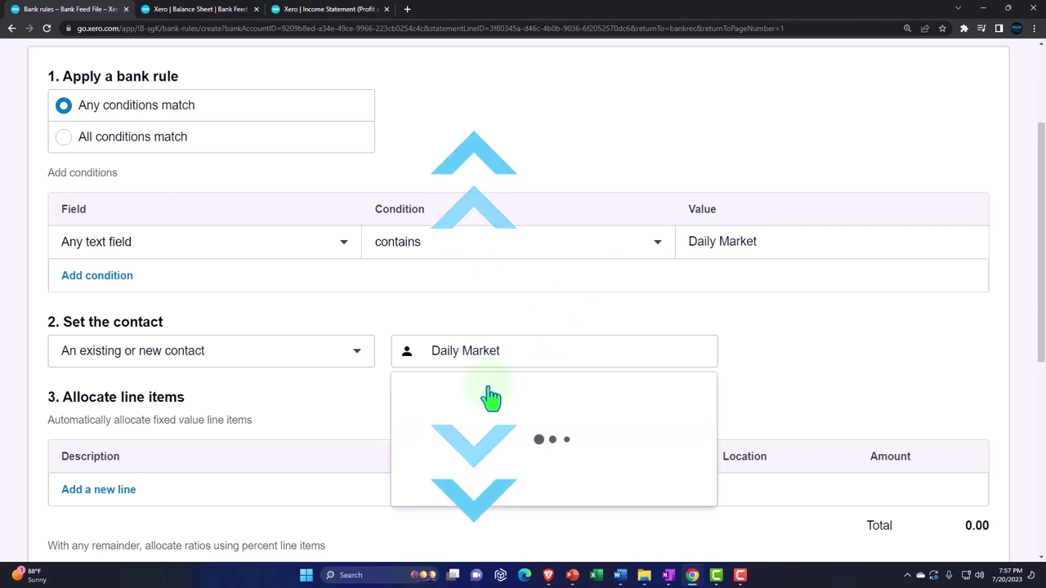
scroll(294, 445, down, 3)
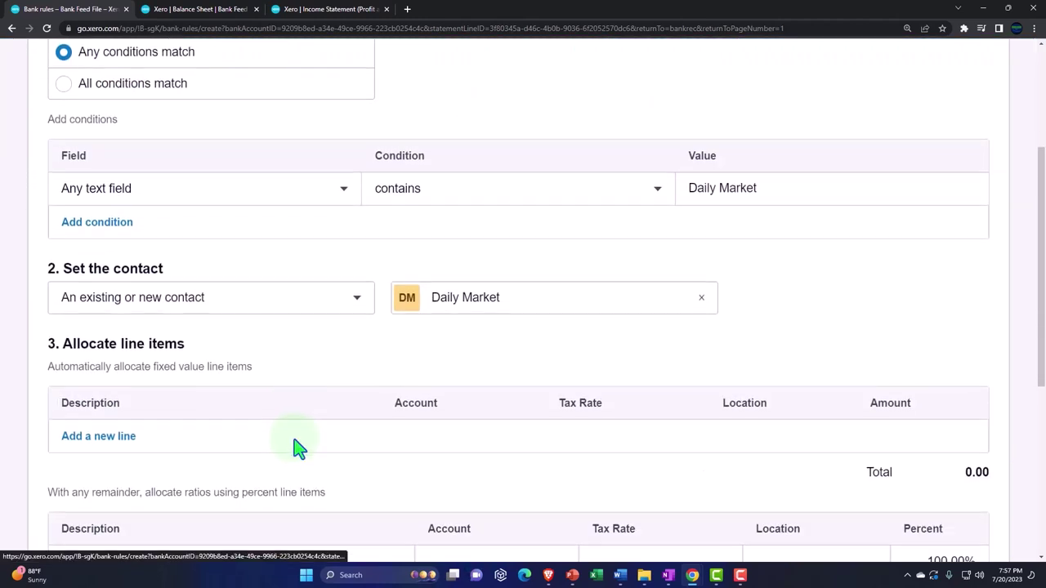
scroll(297, 447, down, 1)
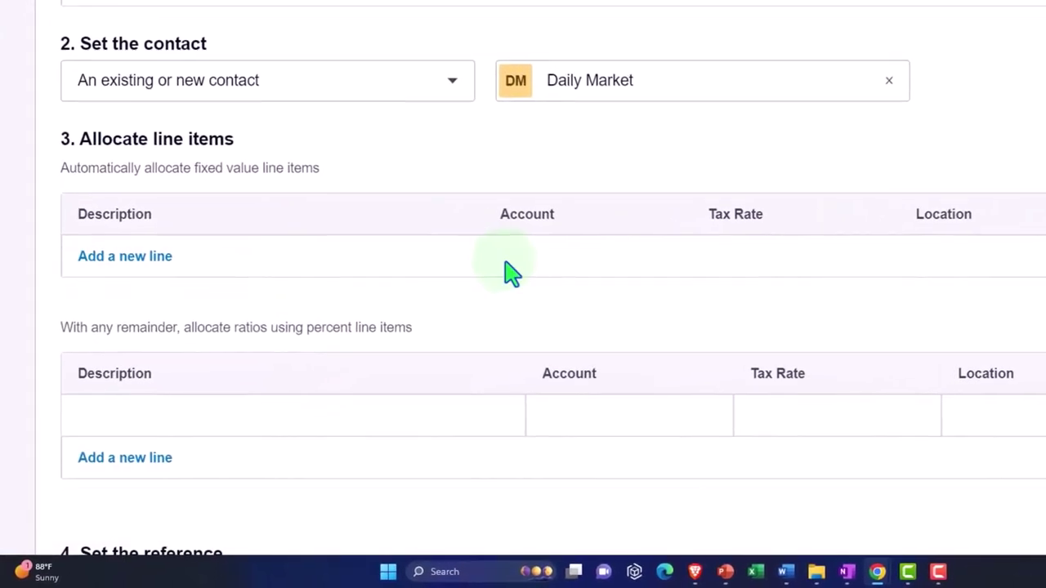
click(147, 258)
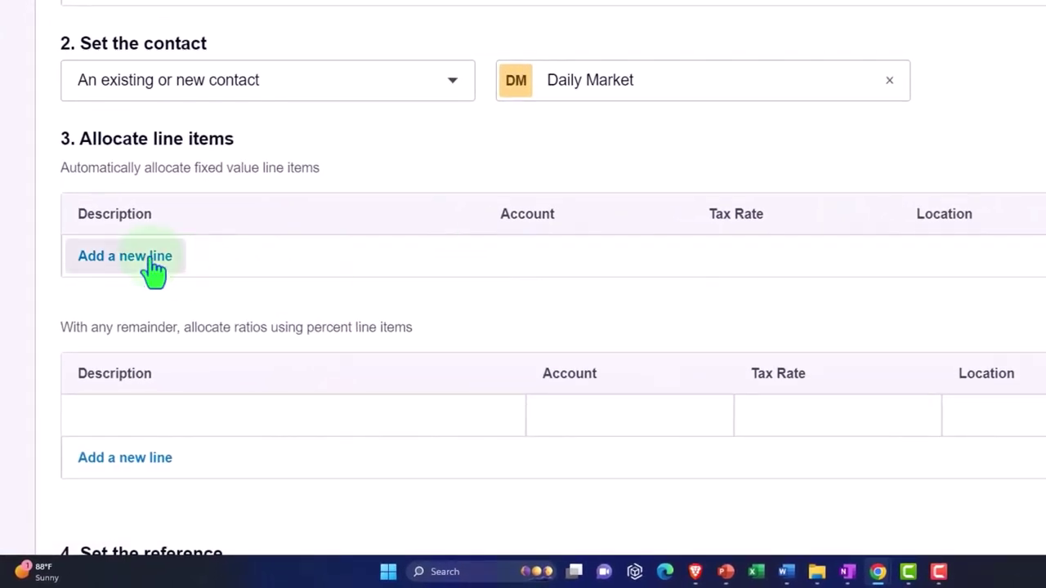
click(633, 260)
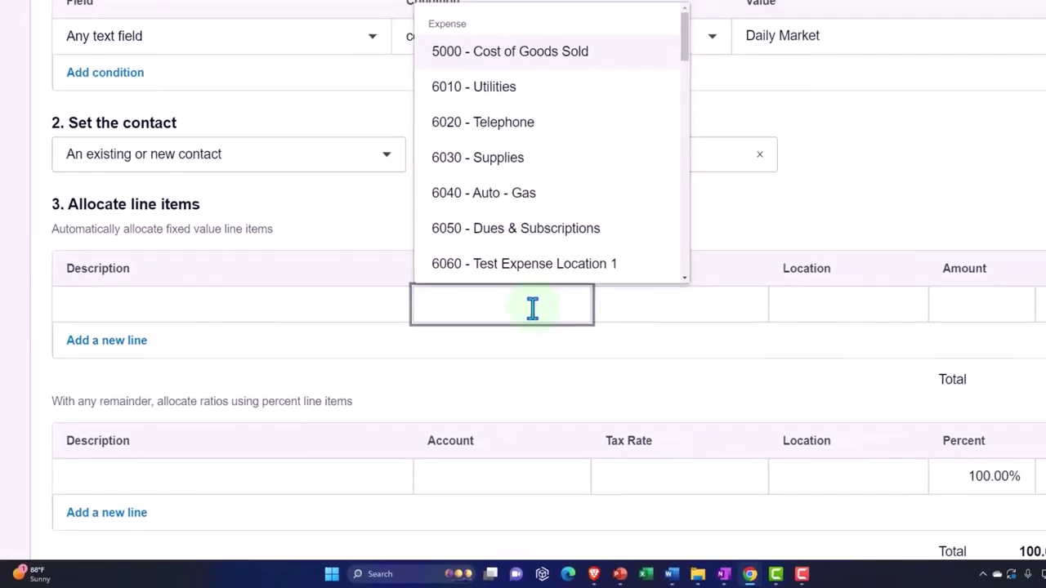
click(388, 279)
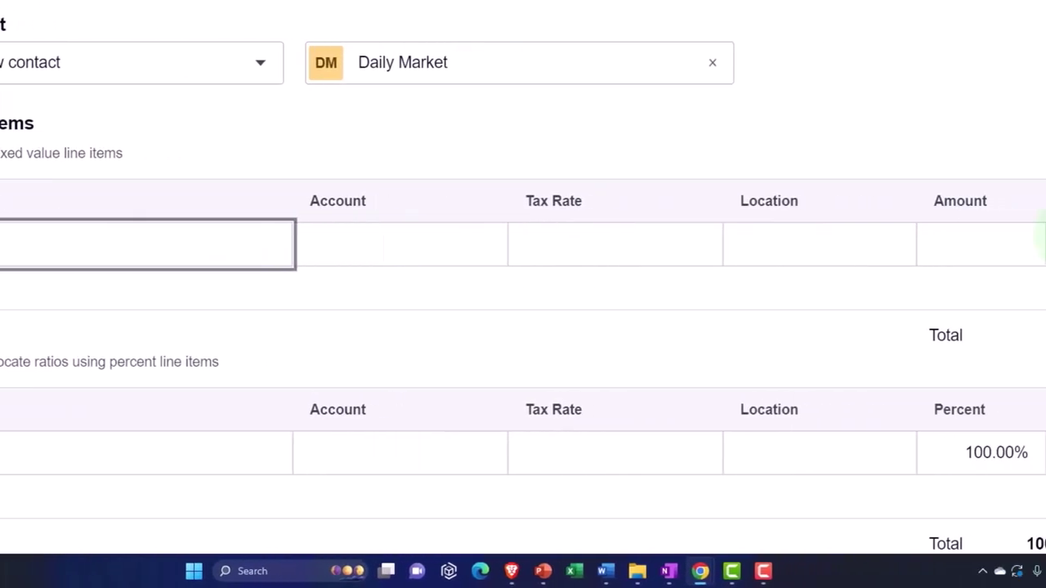
click(964, 247)
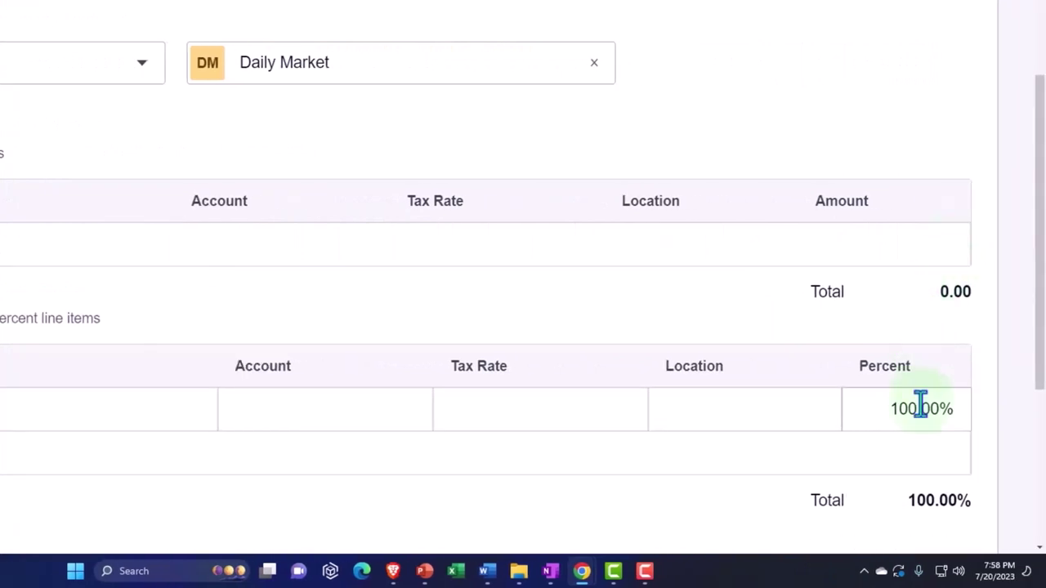
Allocate the percent line item to account 6060 - Test Expense Location 1.
scroll(934, 405, down, 1)
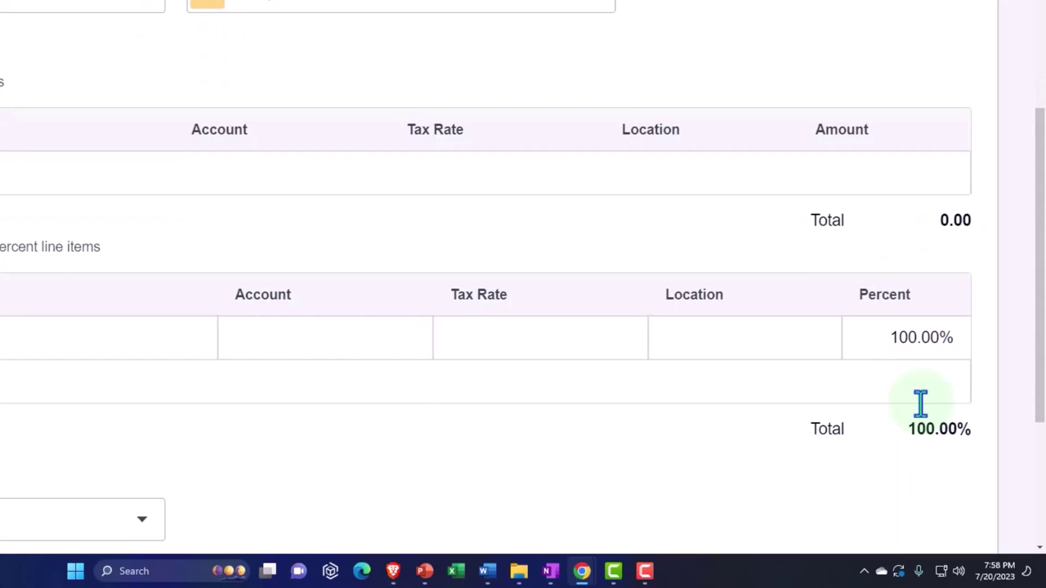
click(323, 338)
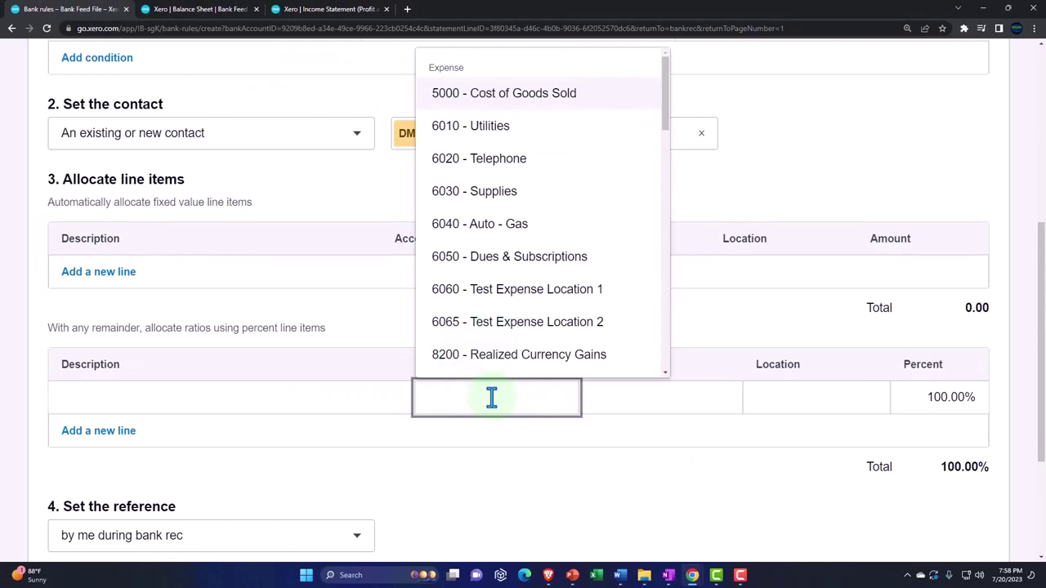
text(tes)
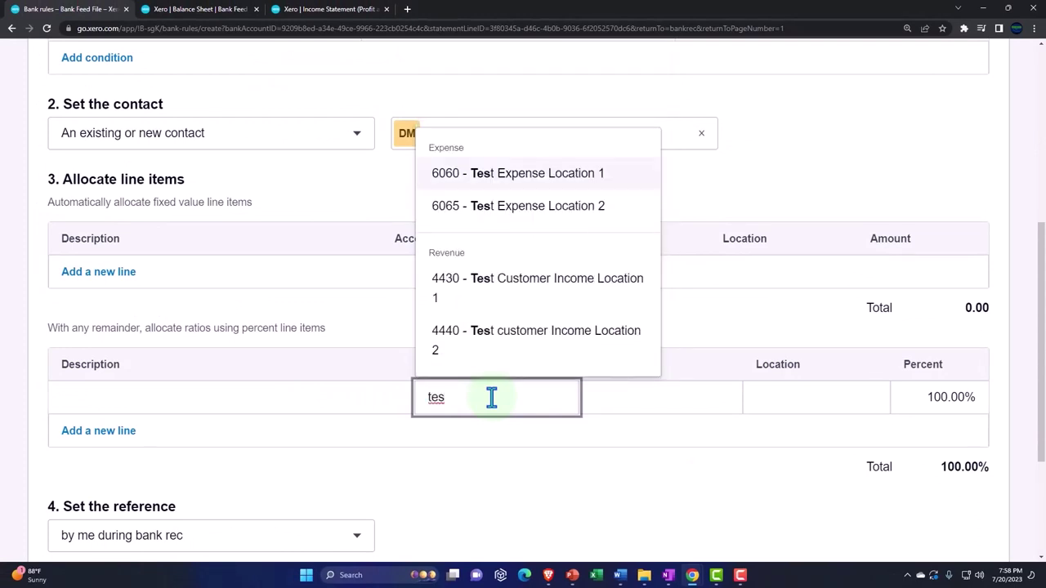
click(534, 176)
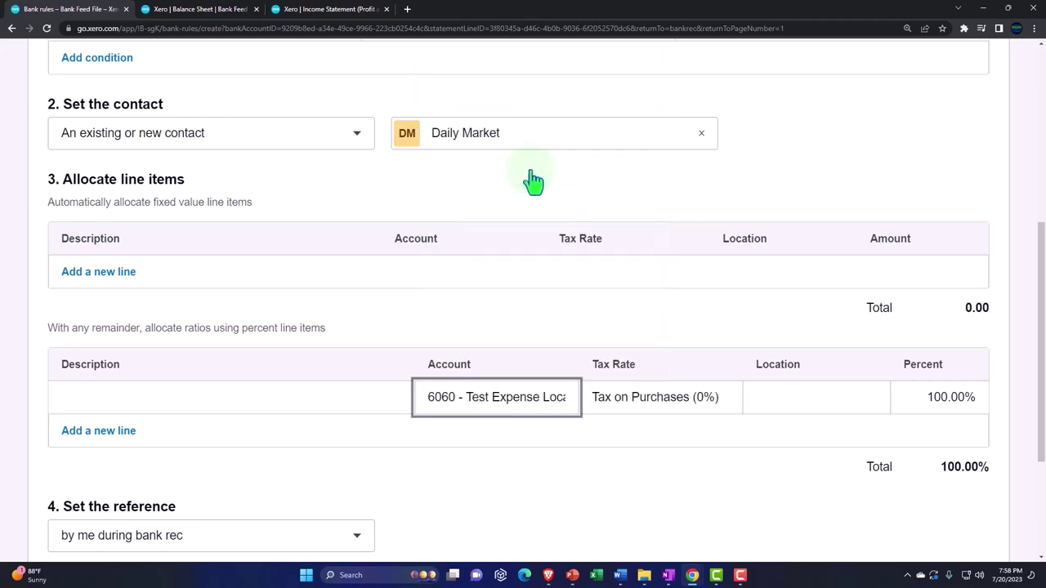
Assign the Loc 1 tracking option as the location of the percent line item.
key(Tab)
key(Tab)
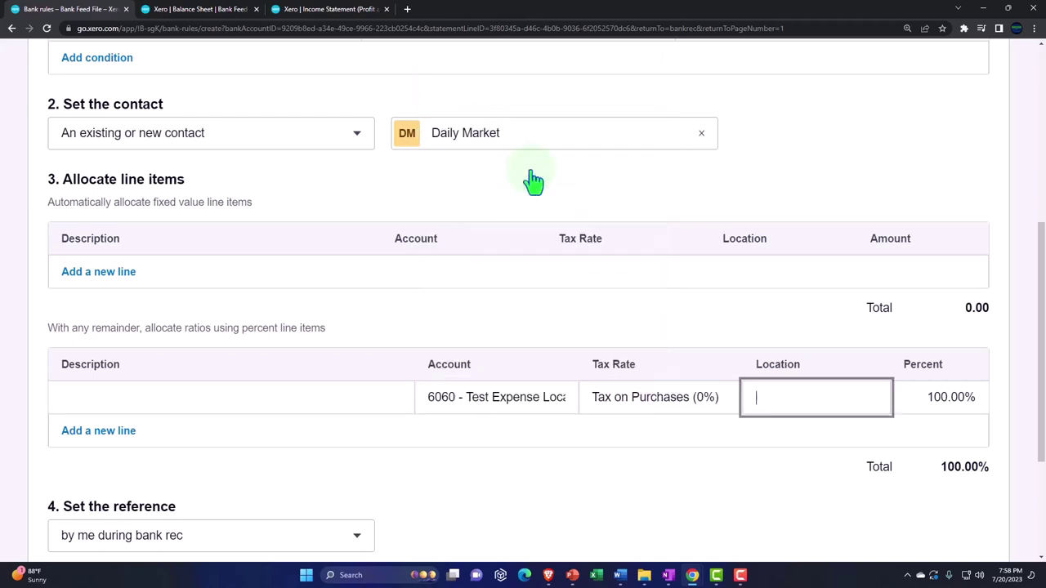
click(775, 389)
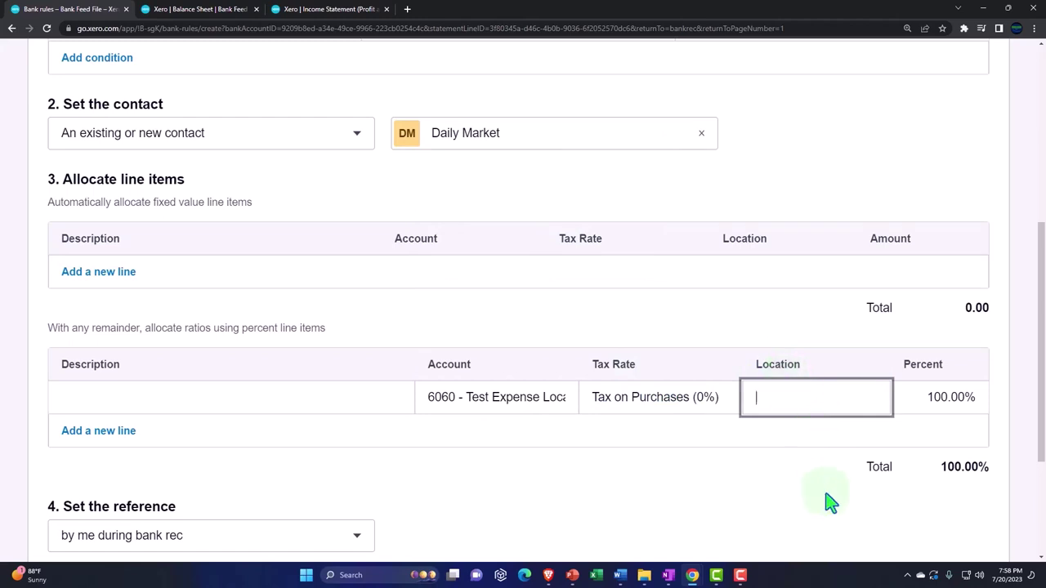
text(6)
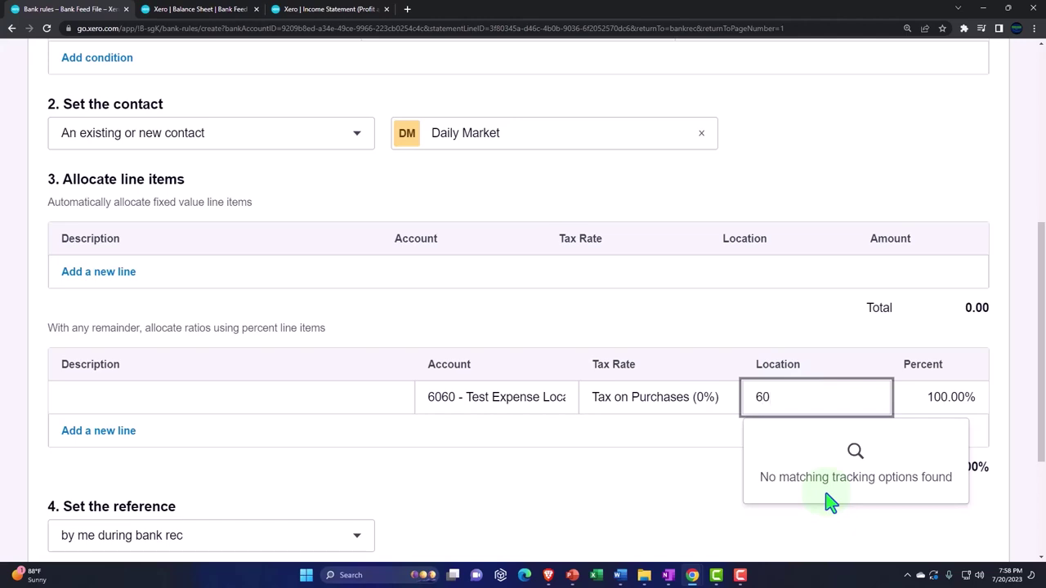
text(0)
key(BackSpace)
key(BackSpace)
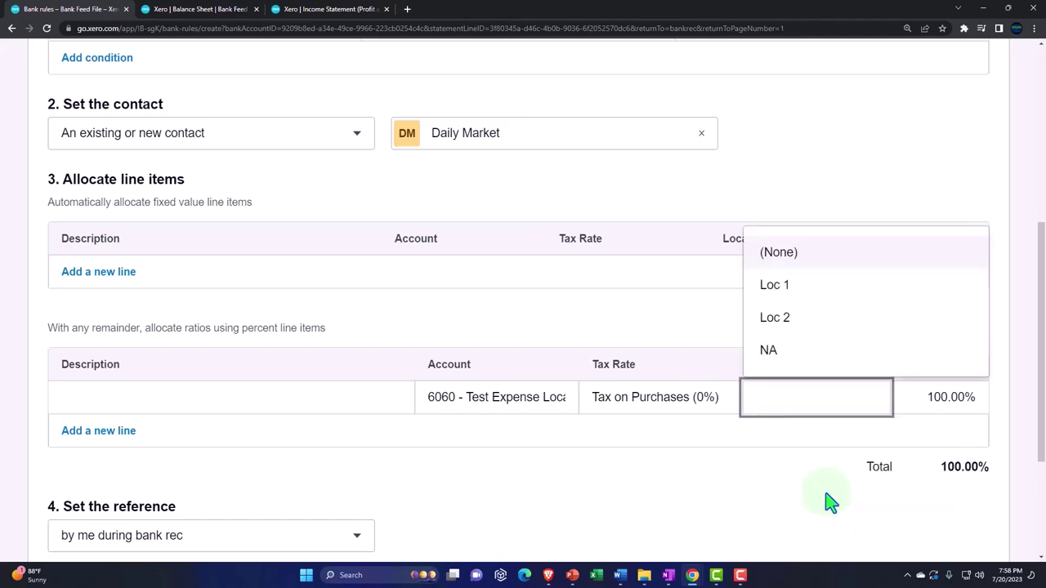
click(775, 285)
key(Tab)
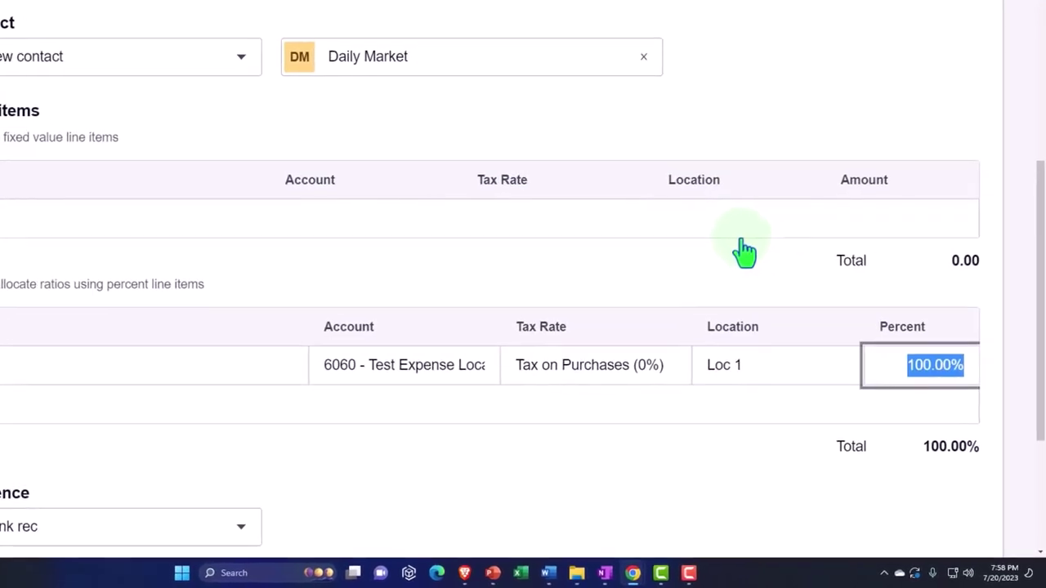
Set the first percent line to 60% and add a second line allocated to account 6065 - Test Expense Location 2.
text(60)
click(744, 249)
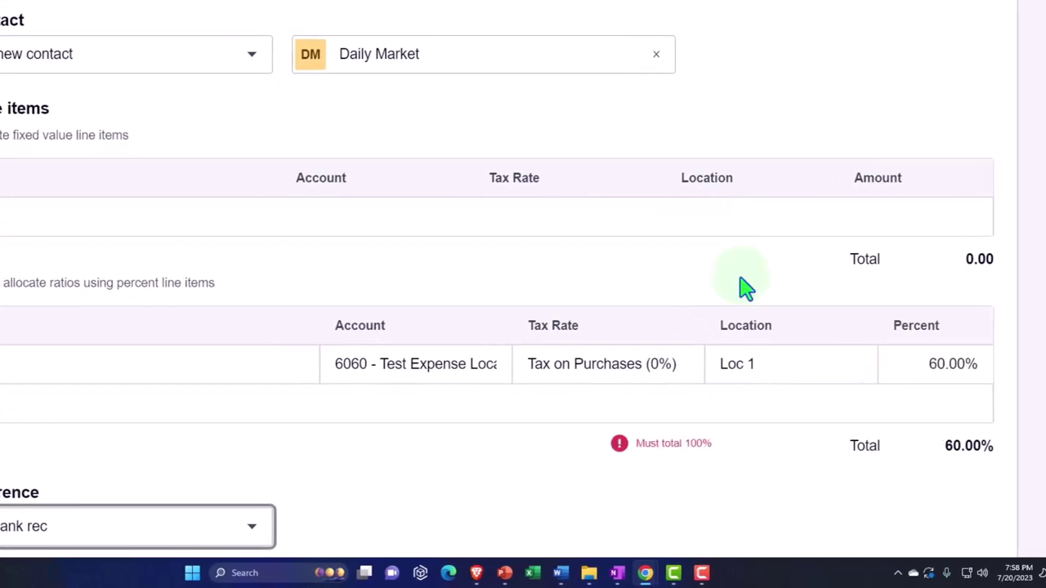
click(82, 405)
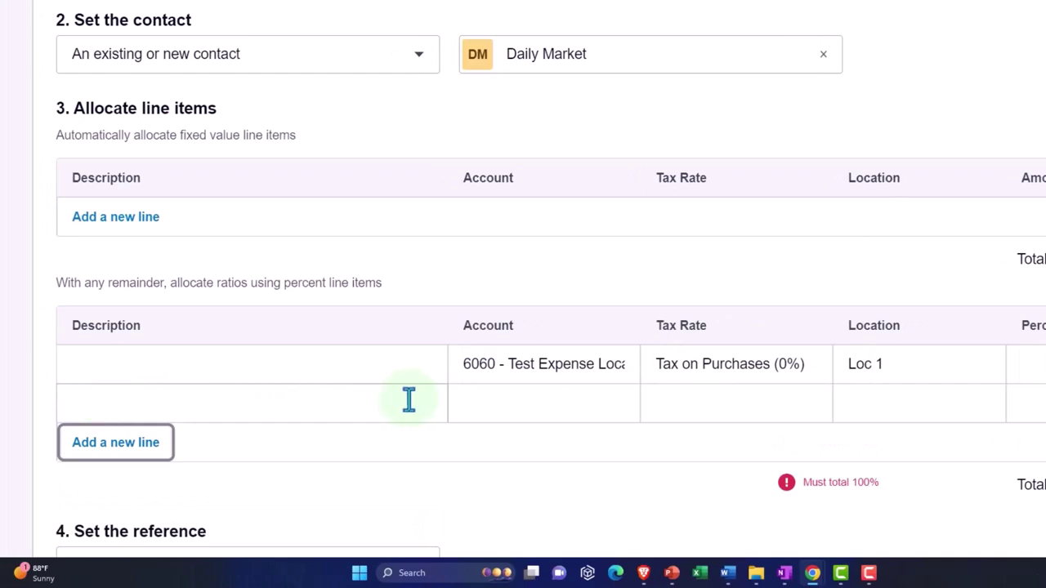
click(494, 400)
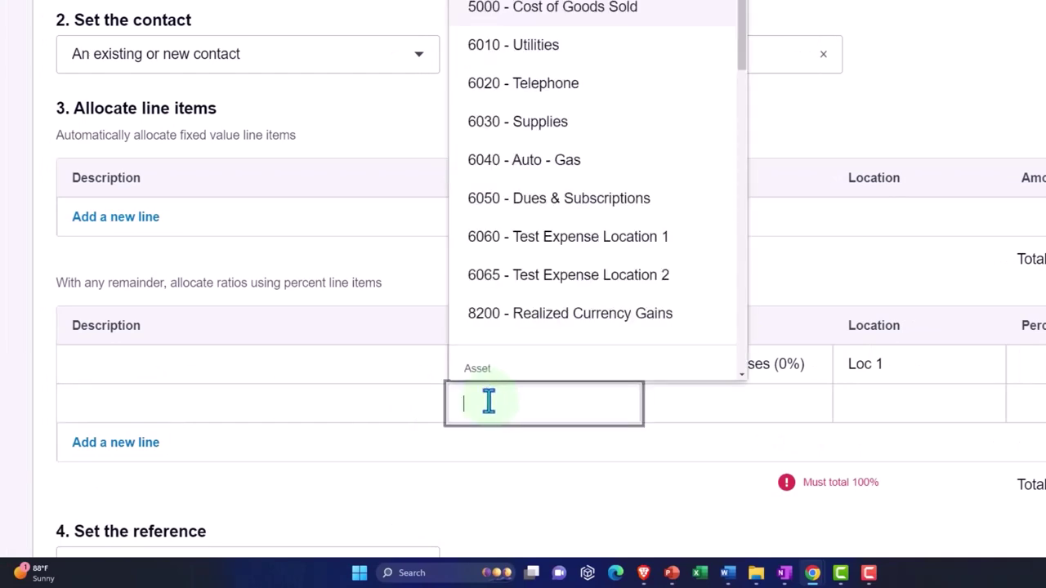
text(test)
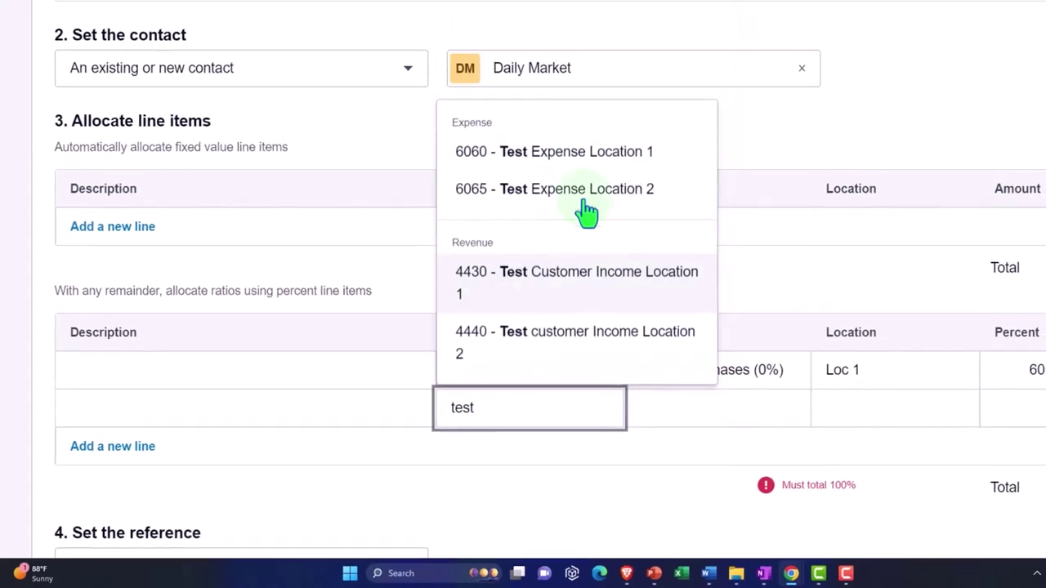
click(585, 196)
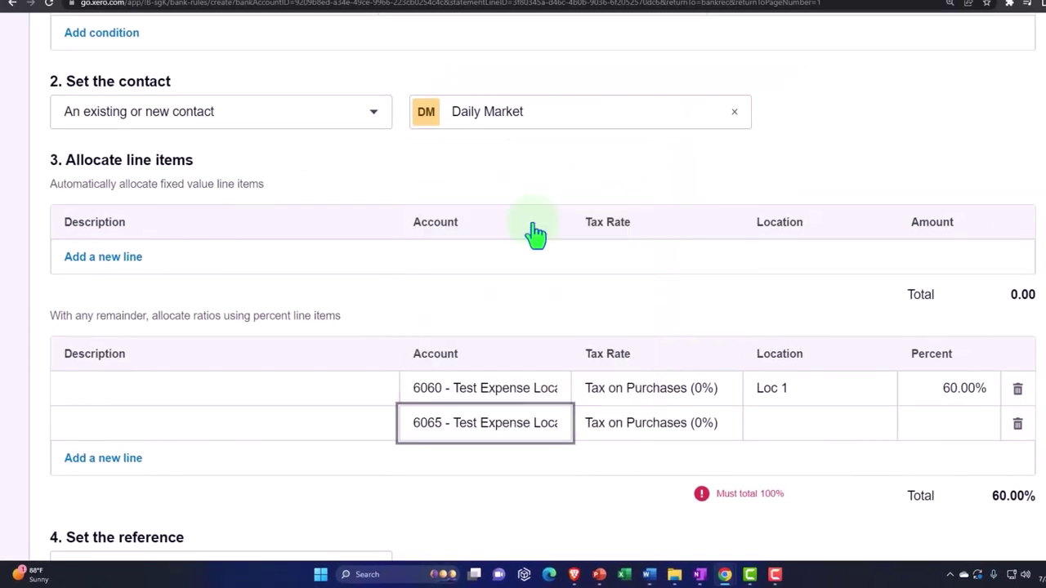
Assign Loc 2 as the second percent line's location and set its share to 40%.
key(Tab)
key(Tab)
click(806, 427)
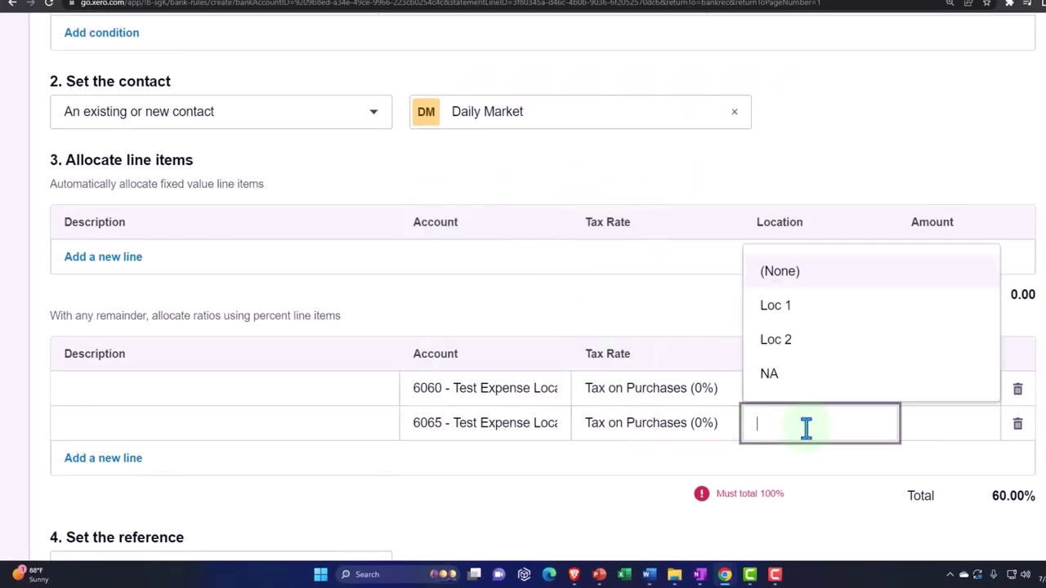
click(797, 342)
click(930, 427)
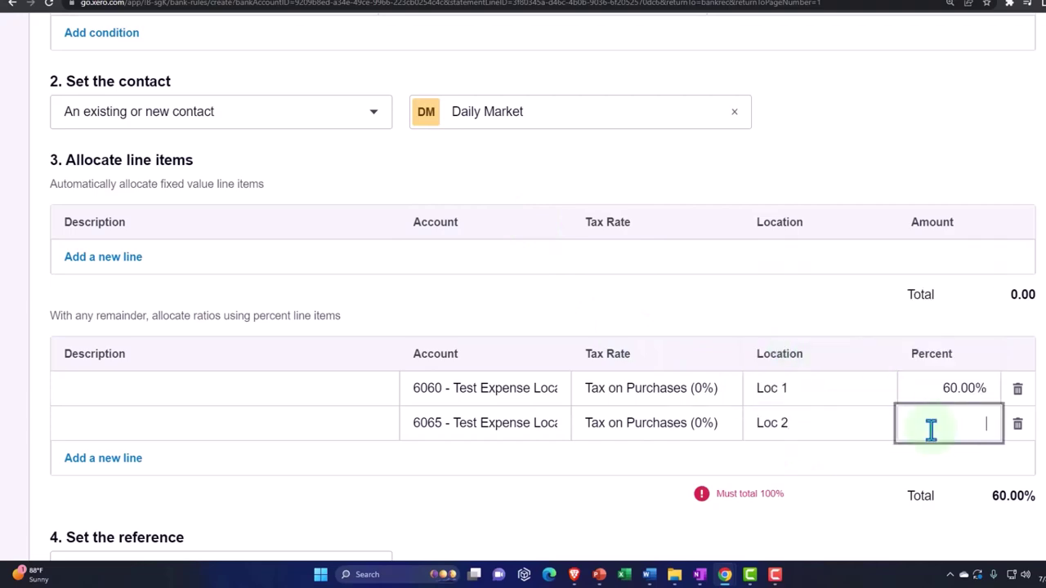
text(40)
key(Tab)
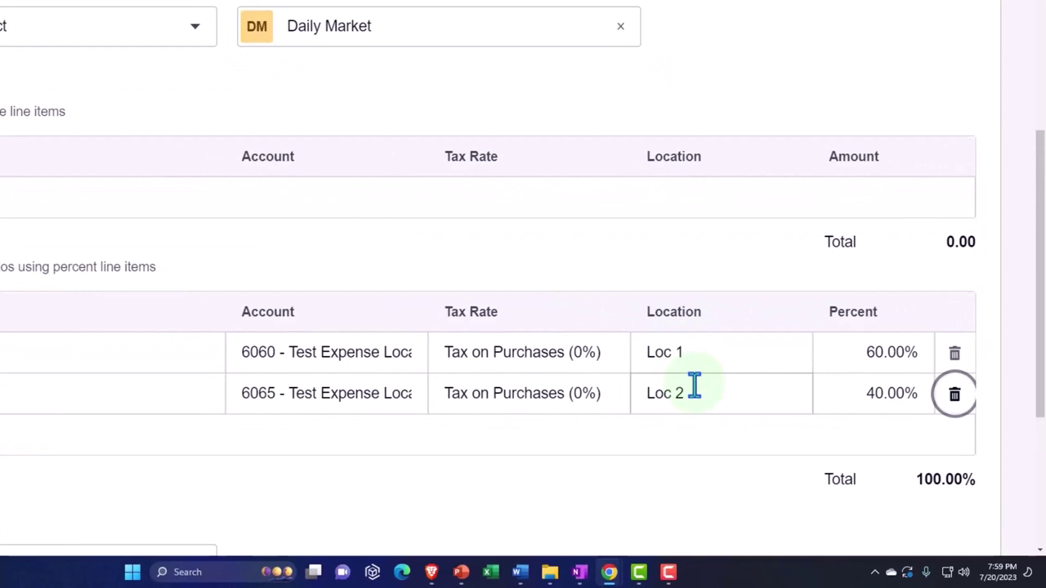
Set the rule to take its reference from the Reference and run on all bank accounts, and save it.
scroll(693, 385, down, 3)
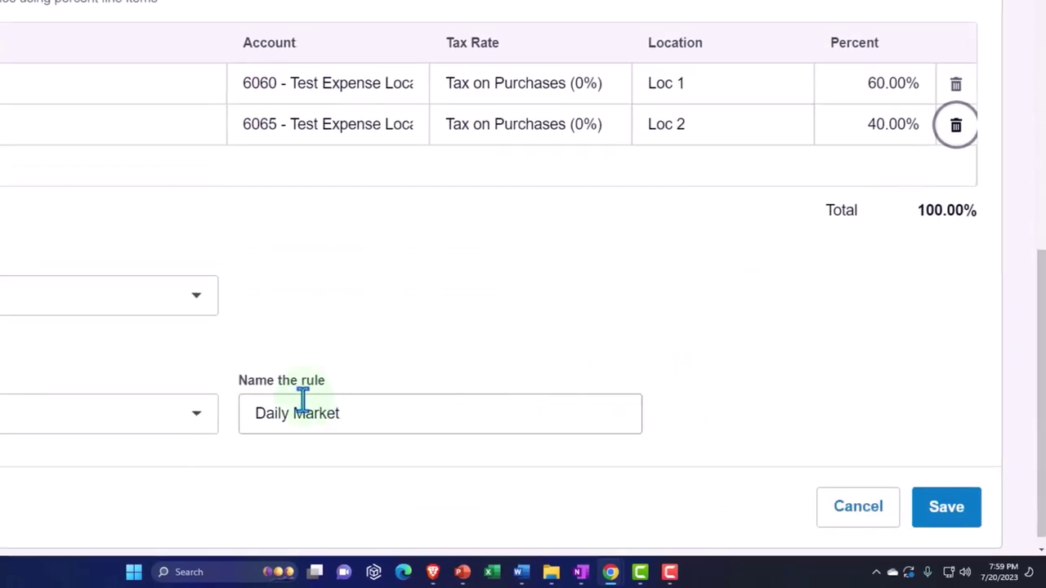
click(196, 295)
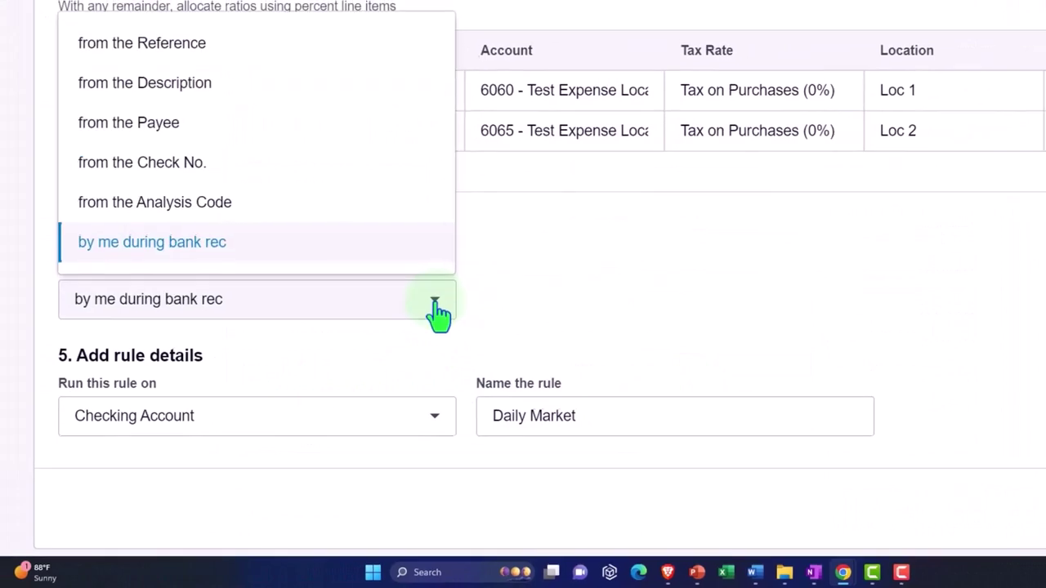
click(229, 43)
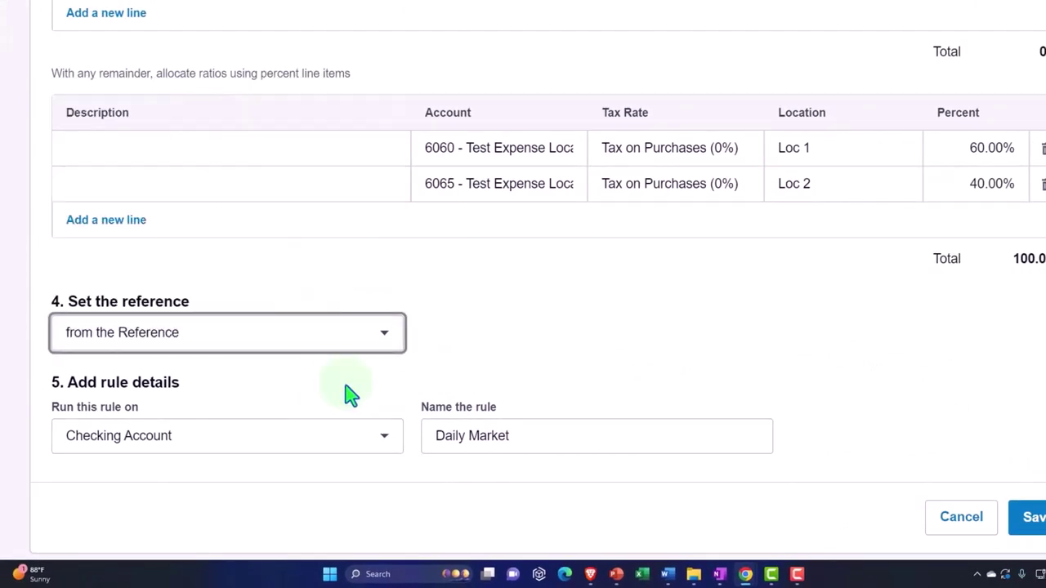
click(374, 442)
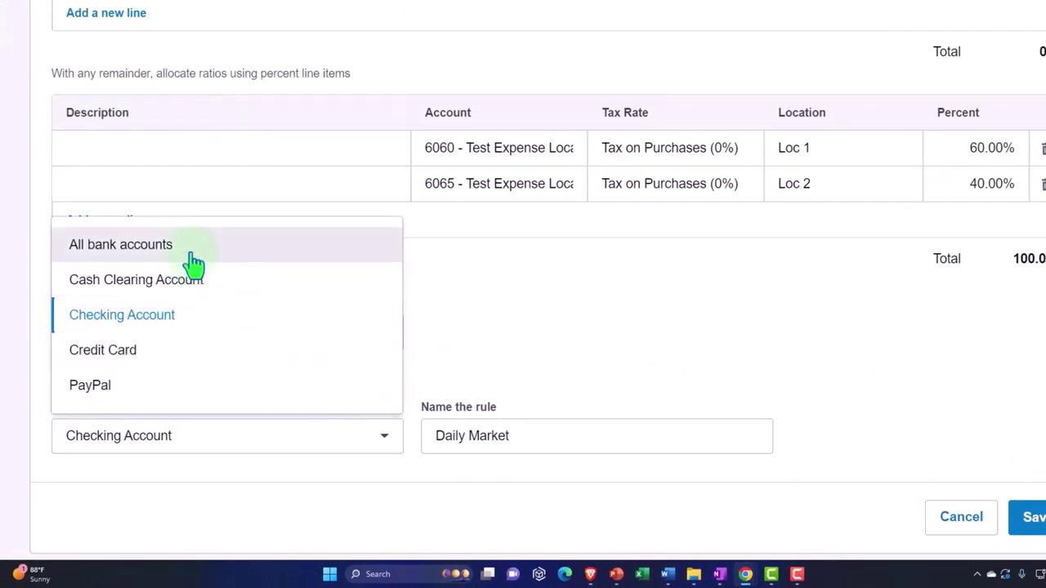
click(192, 260)
click(1031, 517)
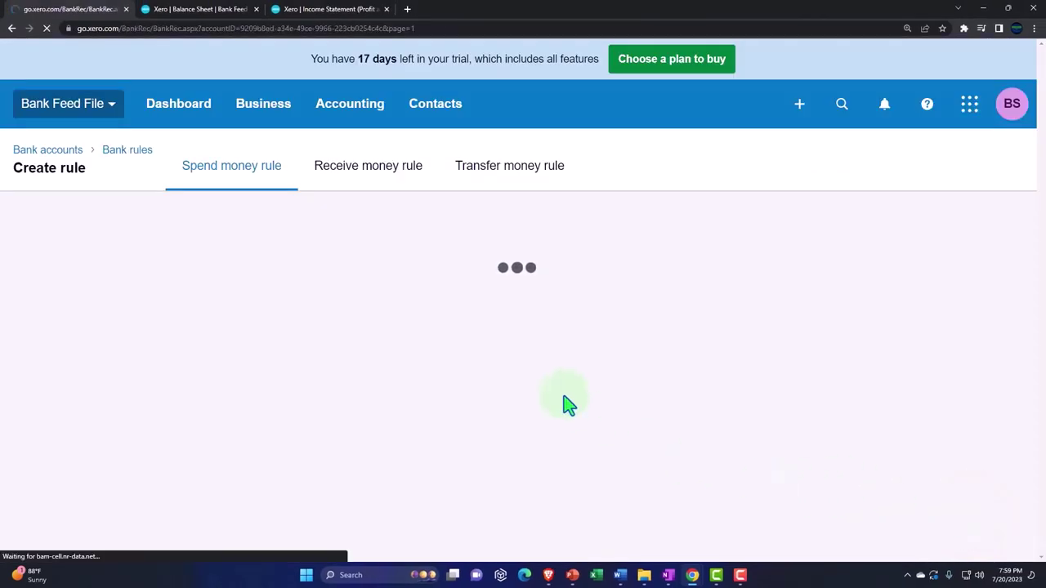
Reconcile the Oct 1, 2022 Daily Market statement line by accepting the Daily Market rule.
scroll(564, 401, down, 3)
scroll(566, 401, down, 10)
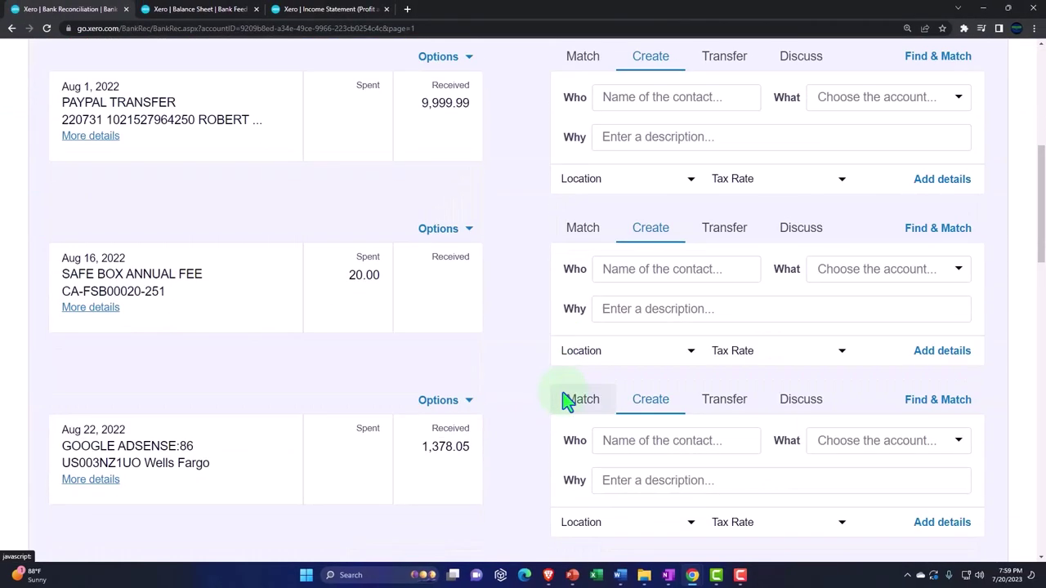
scroll(567, 401, down, 10)
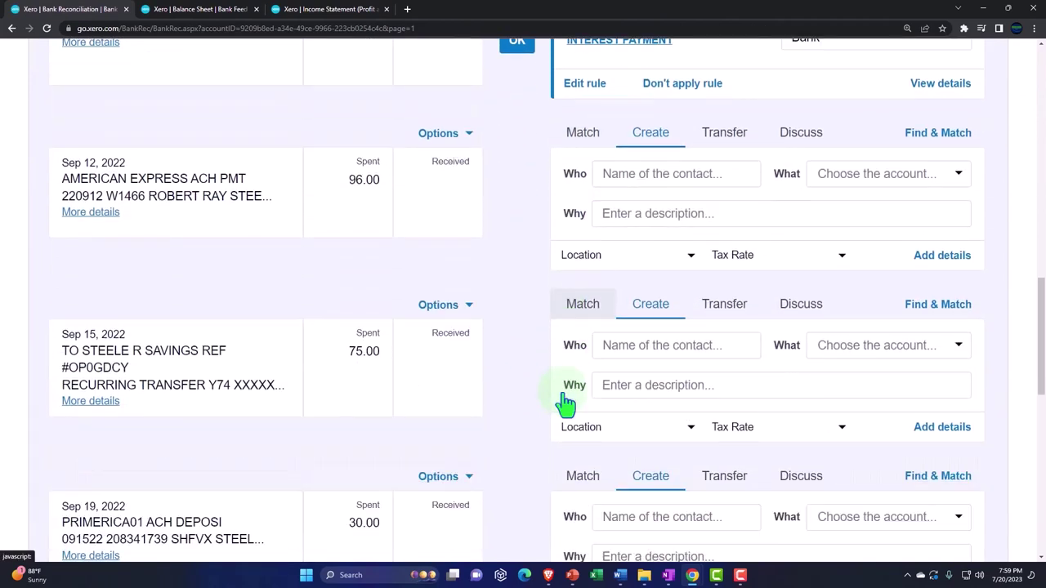
scroll(565, 401, down, 1)
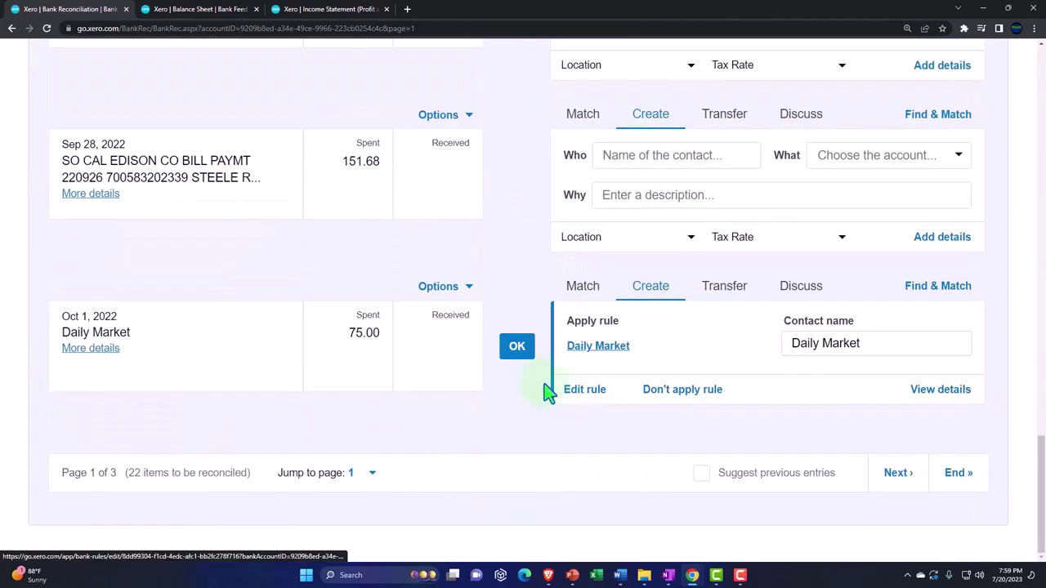
click(518, 350)
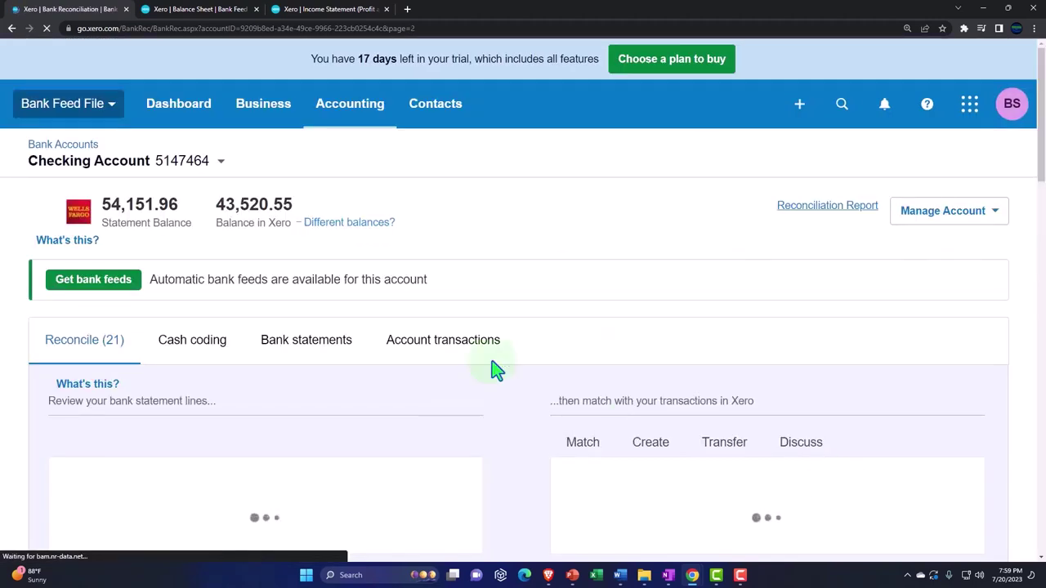
Reconcile the Daily Market statement lines dated Oct 7 through Oct 16, 2022 with the Daily Market rule and check the remaining lines.
scroll(437, 345, down, 2)
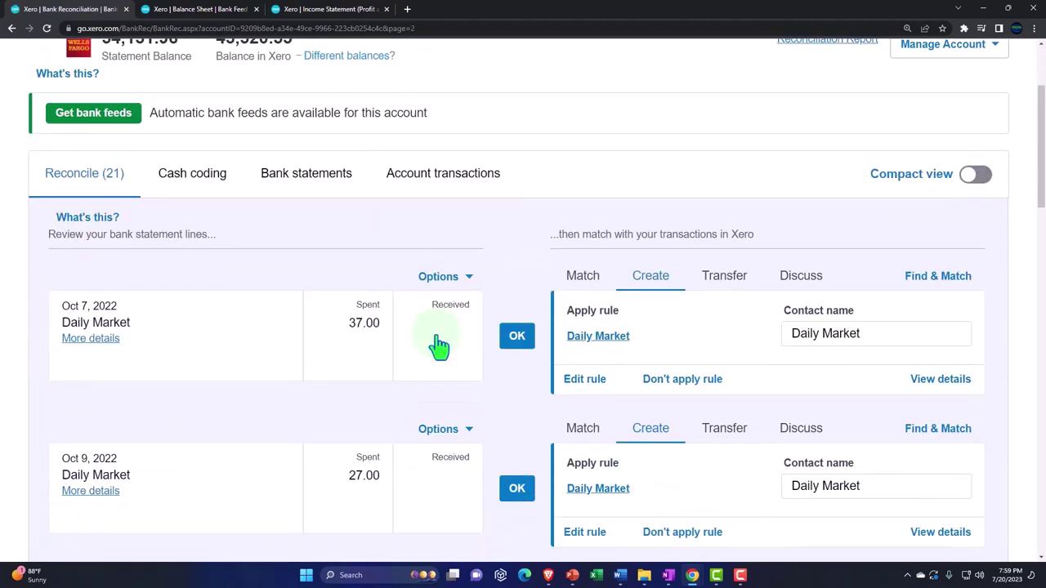
click(516, 337)
click(517, 338)
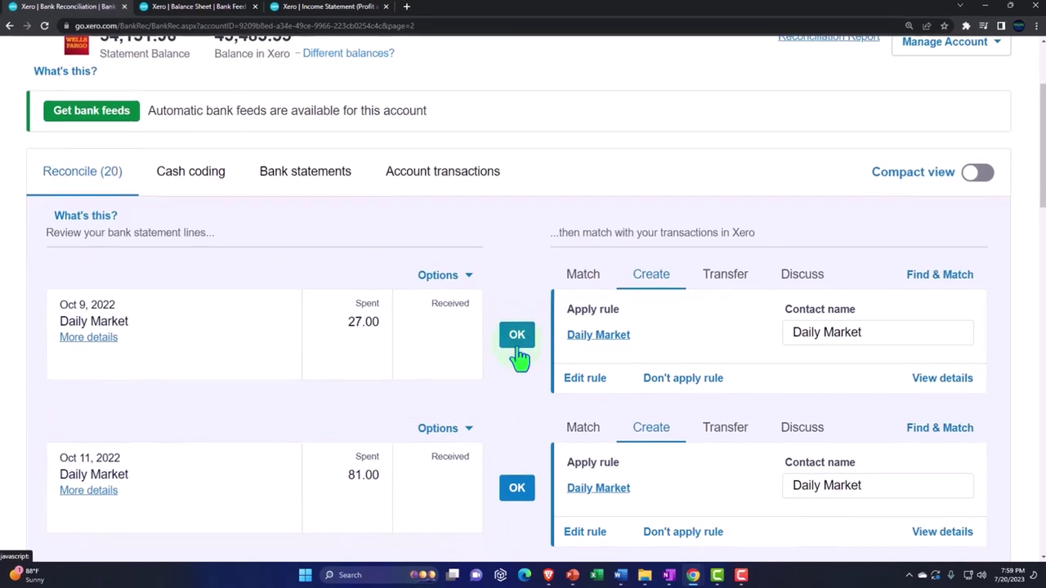
click(517, 338)
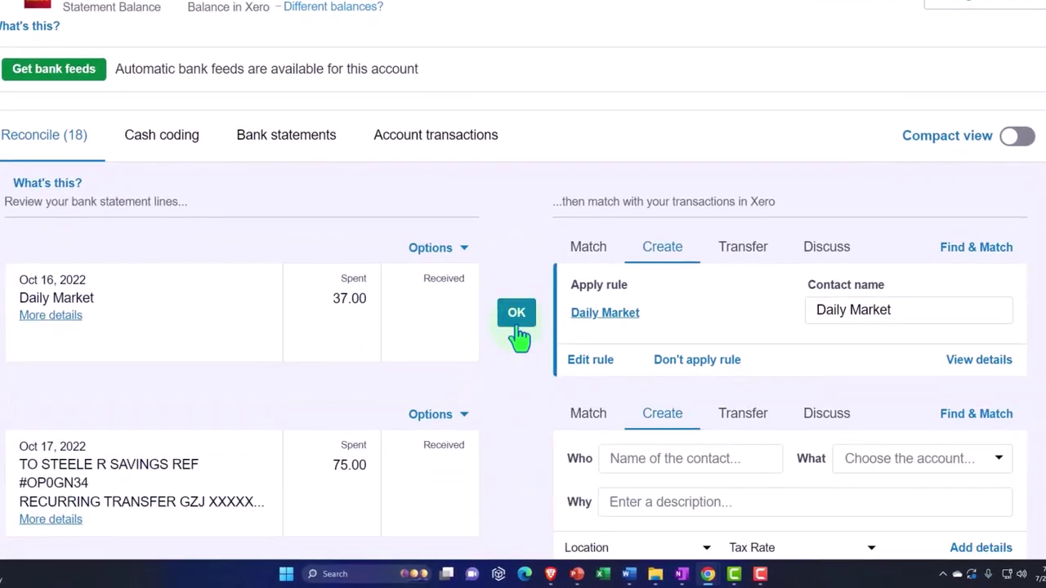
click(516, 335)
scroll(518, 334, down, 5)
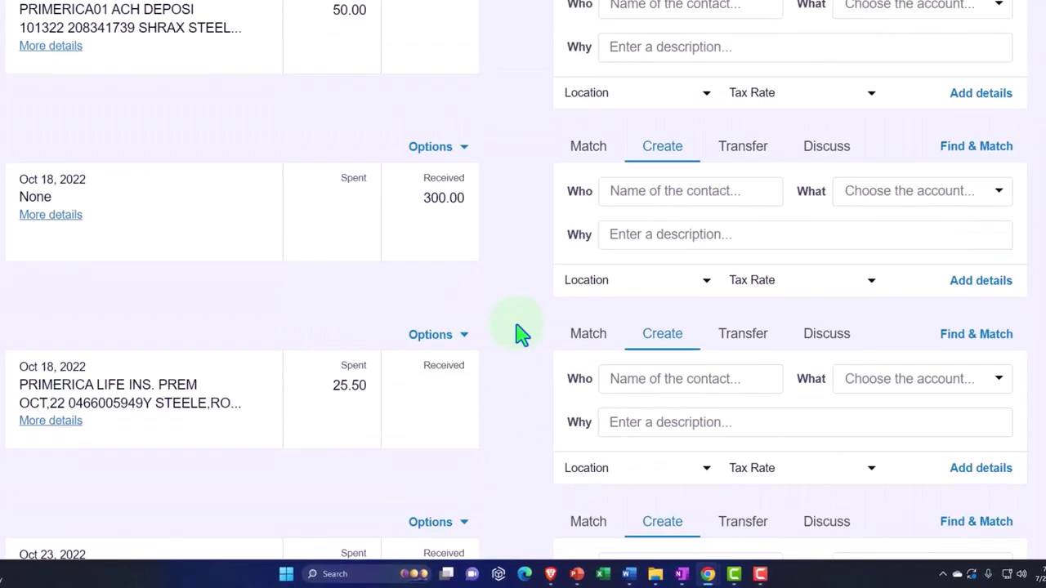
scroll(519, 335, down, 5)
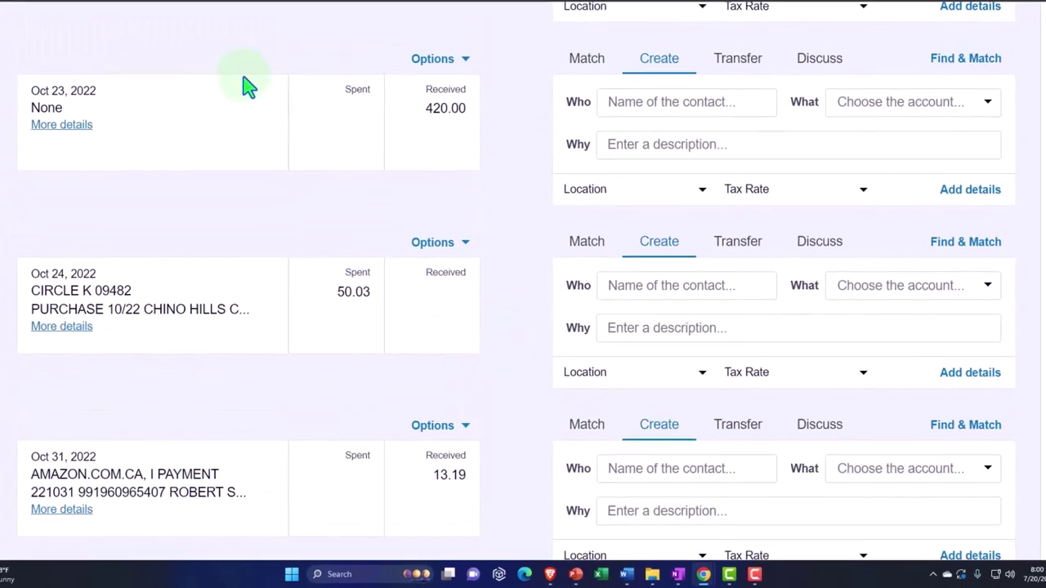
Refresh the Balance Sheet report as of Dec 31, 2022 and review its current asset balances.
click(211, 12)
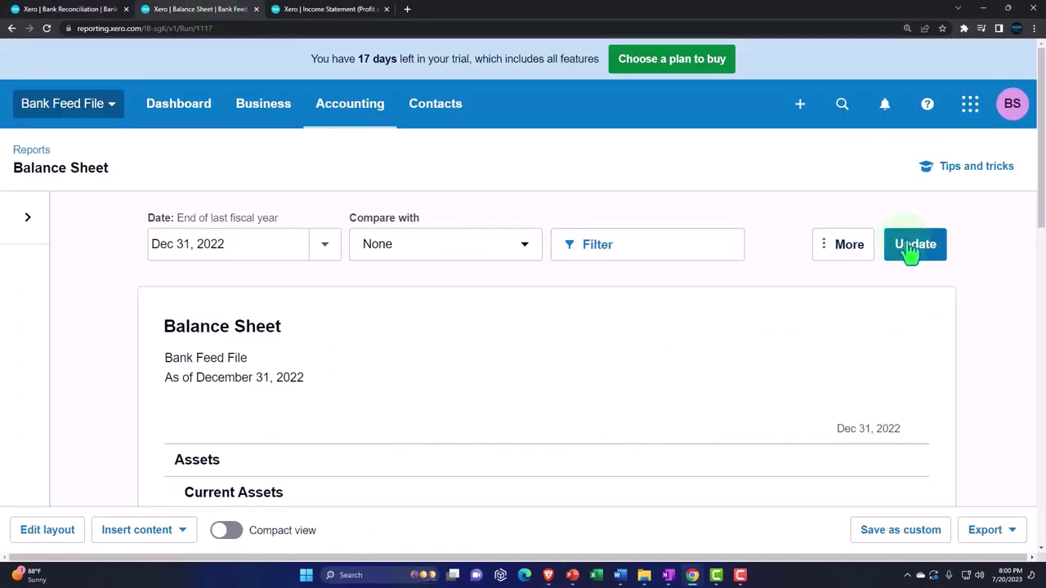
click(907, 246)
scroll(882, 273, down, 2)
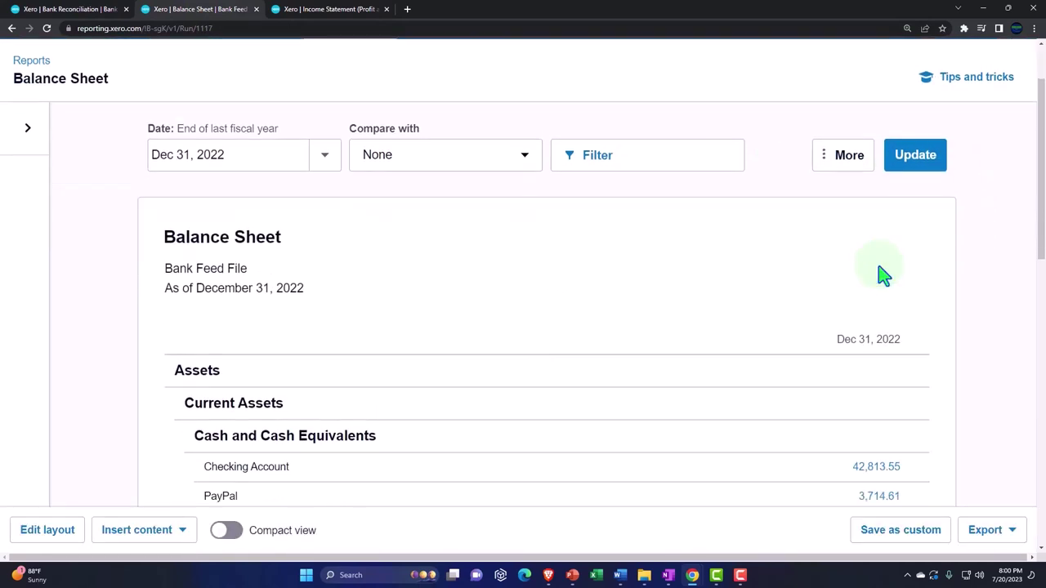
scroll(883, 274, down, 2)
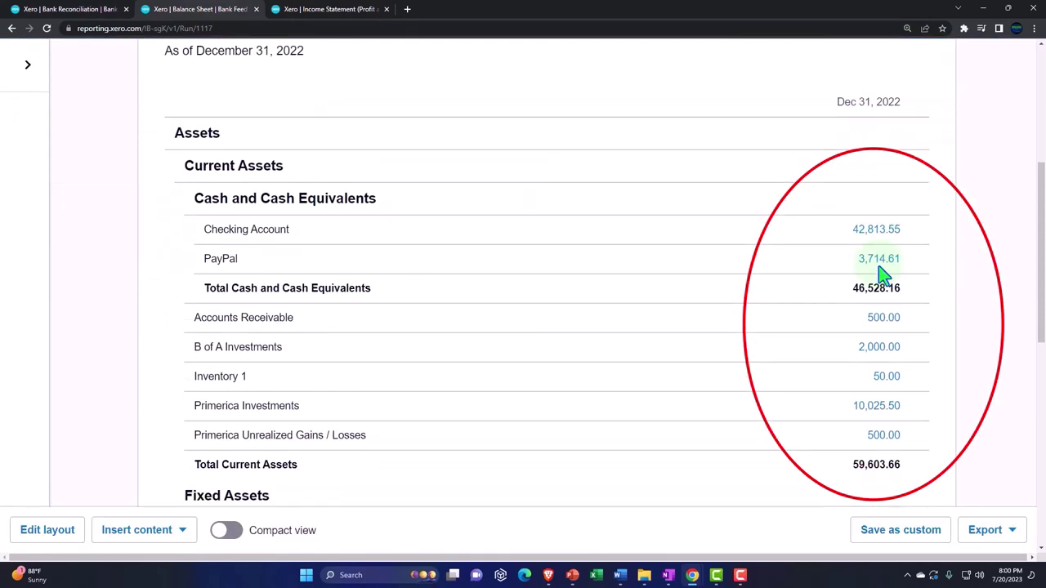
scroll(882, 274, down, 3)
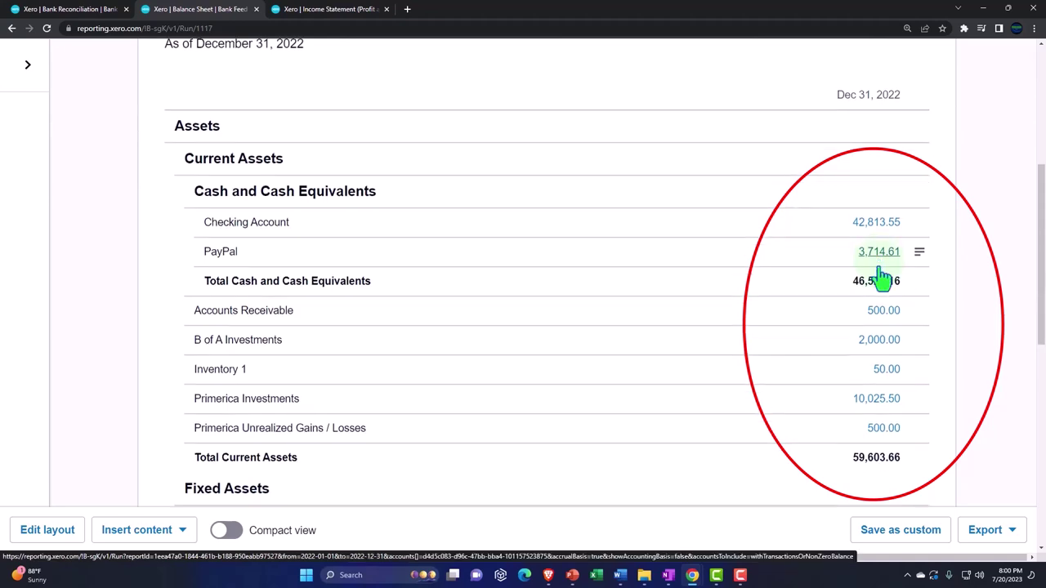
scroll(883, 273, up, 6)
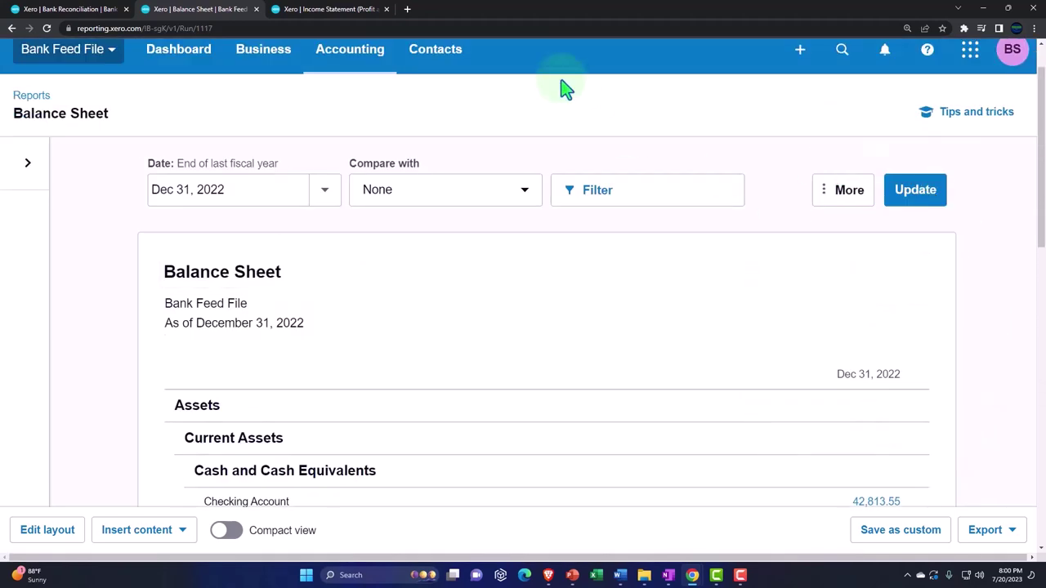
Switch to the Income Statement (Profit and Loss) report for Jan 1 to Dec 31, 2022 and refresh it.
click(348, 13)
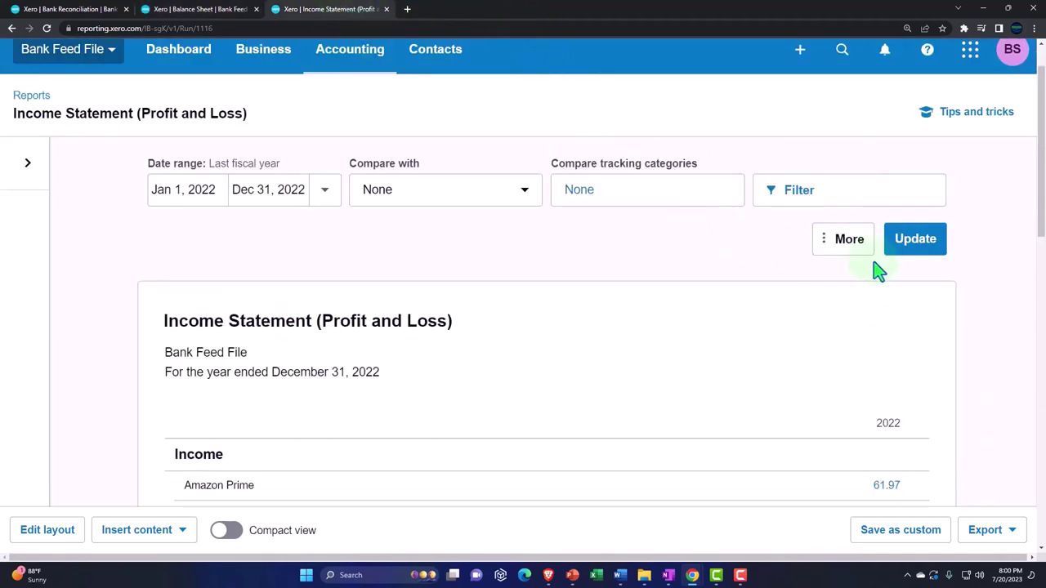
click(905, 247)
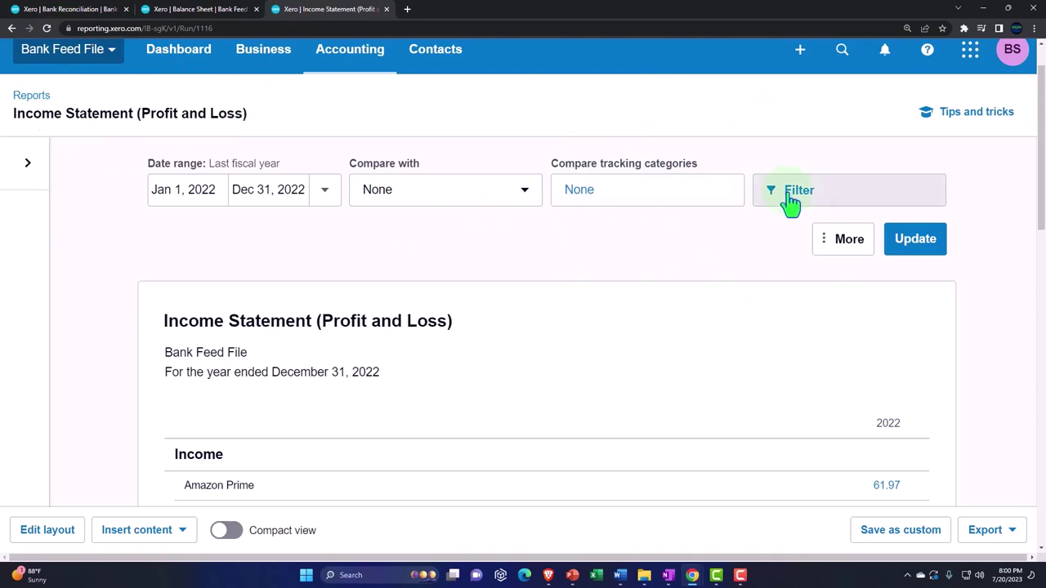
click(905, 250)
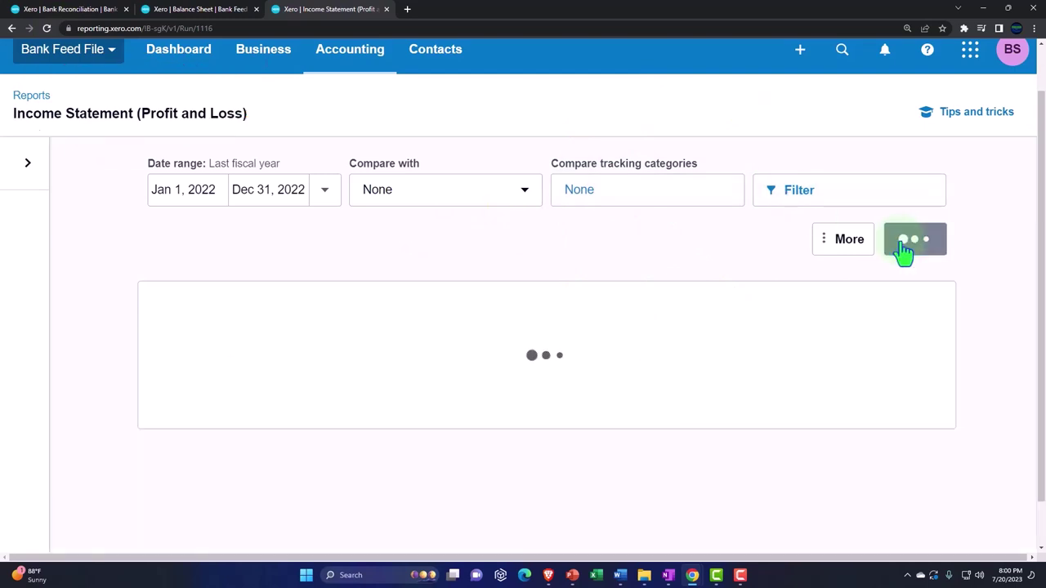
Apply the Location tracking options Loc 1, Loc 2, NA and Unassigned to the income statement and update the report.
click(788, 196)
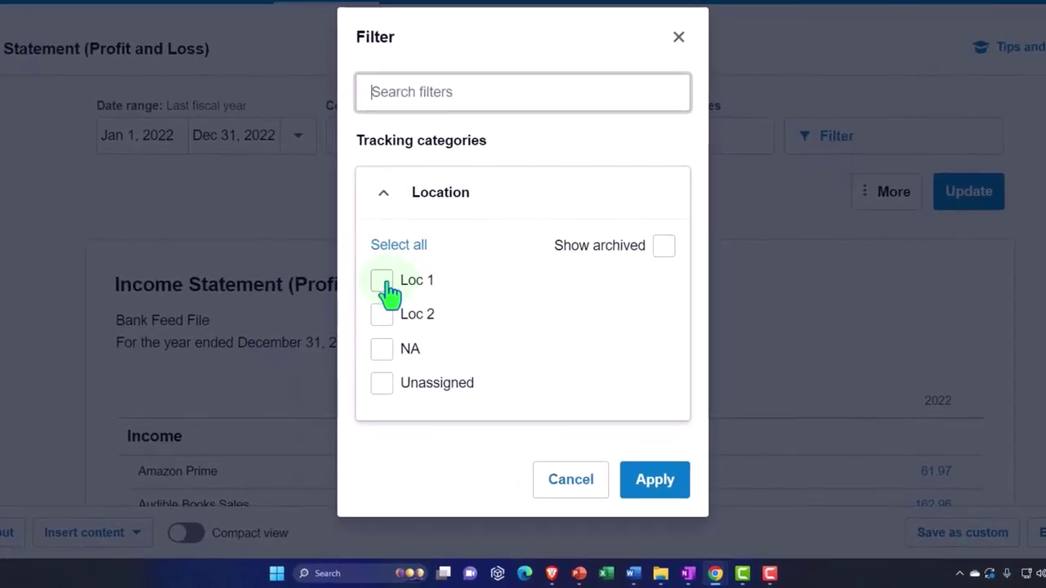
click(384, 285)
click(385, 319)
click(386, 353)
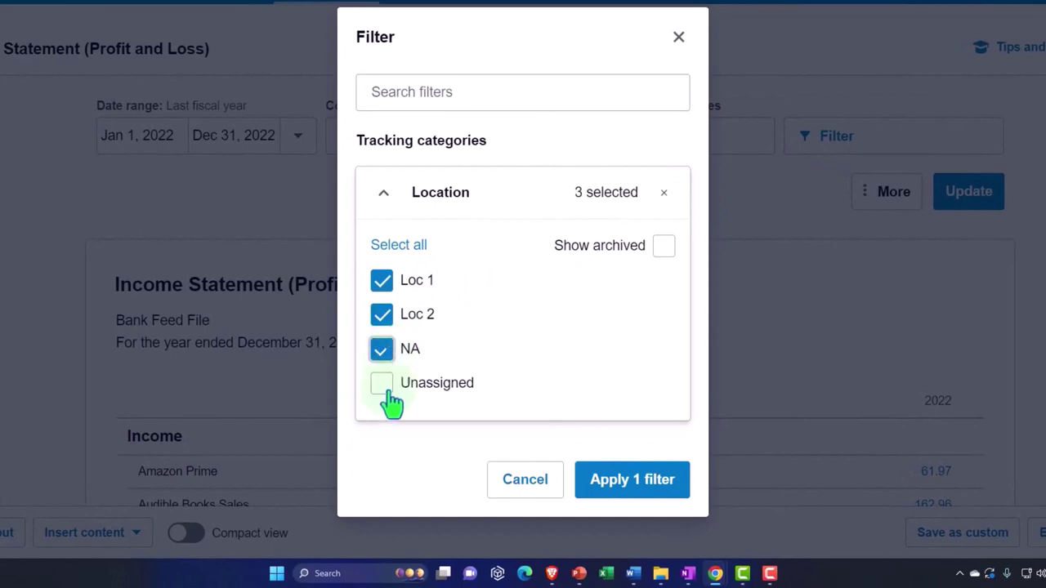
click(384, 385)
click(646, 483)
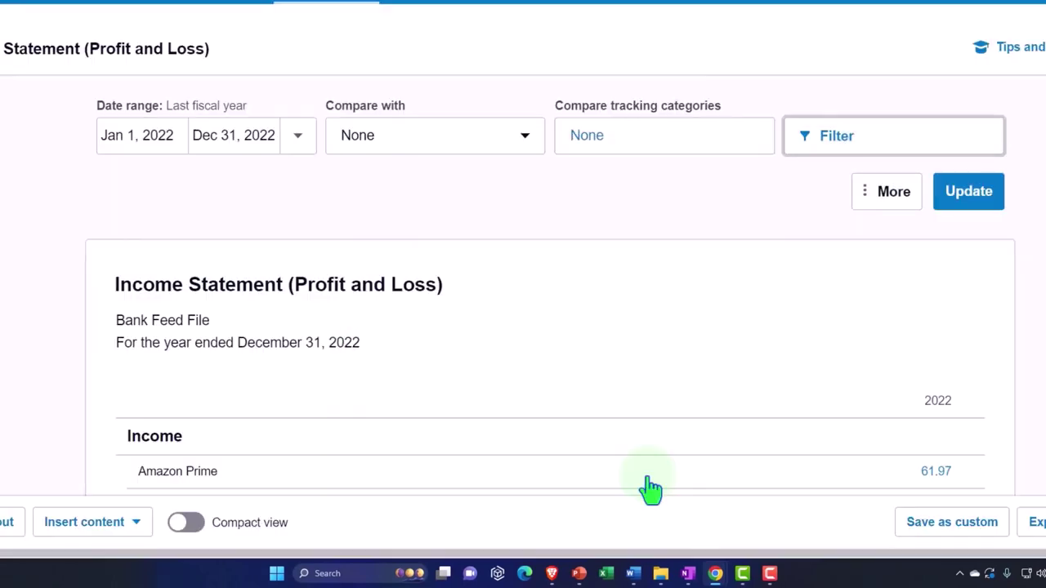
click(969, 196)
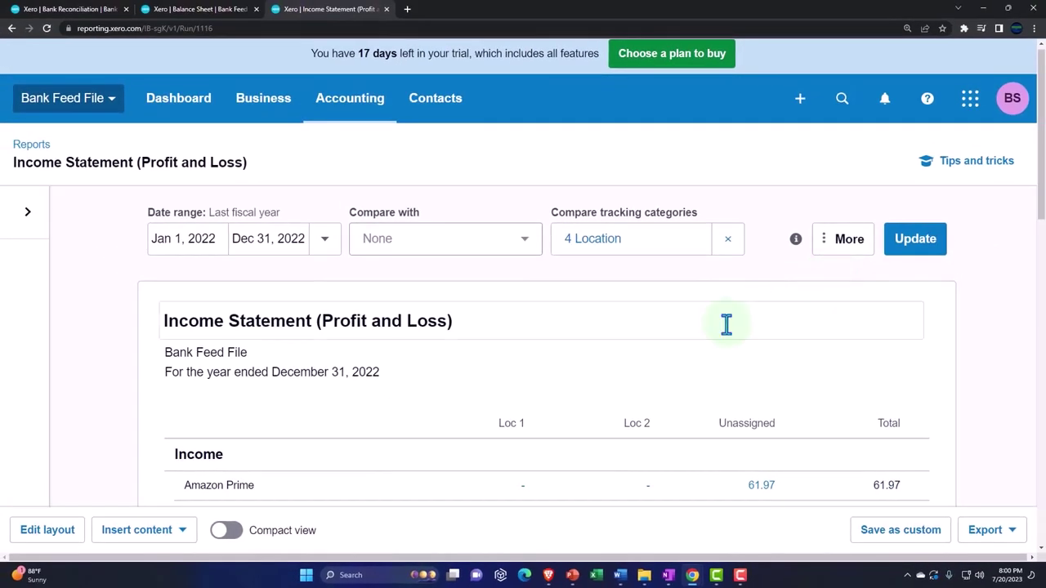
scroll(726, 324, down, 2)
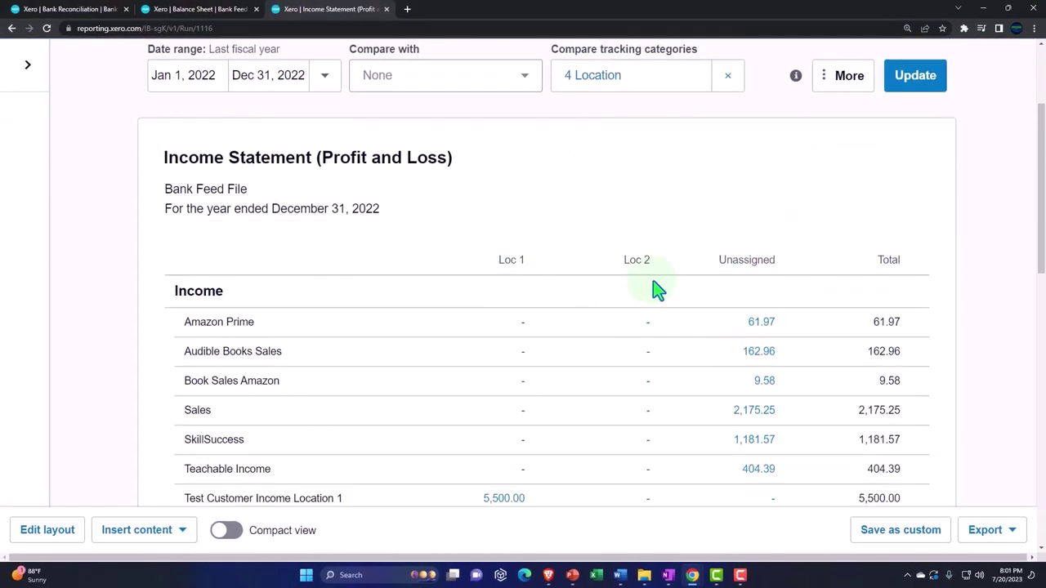
Review the income statement's Loc 1, Loc 2 and Unassigned columns, comparing the test income and test expense accounts by location.
click(746, 290)
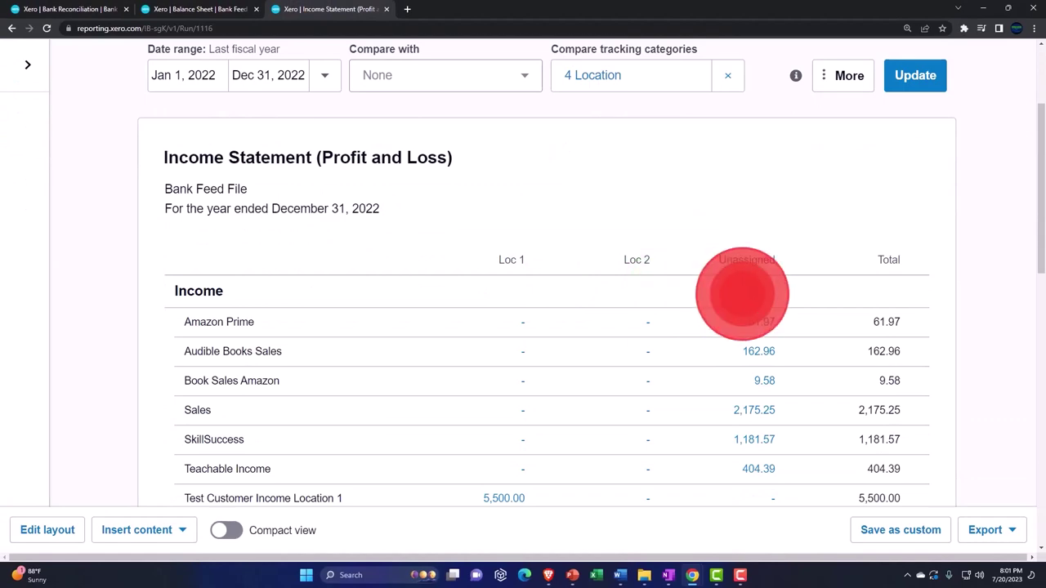
scroll(745, 290, down, 2)
scroll(745, 291, down, 5)
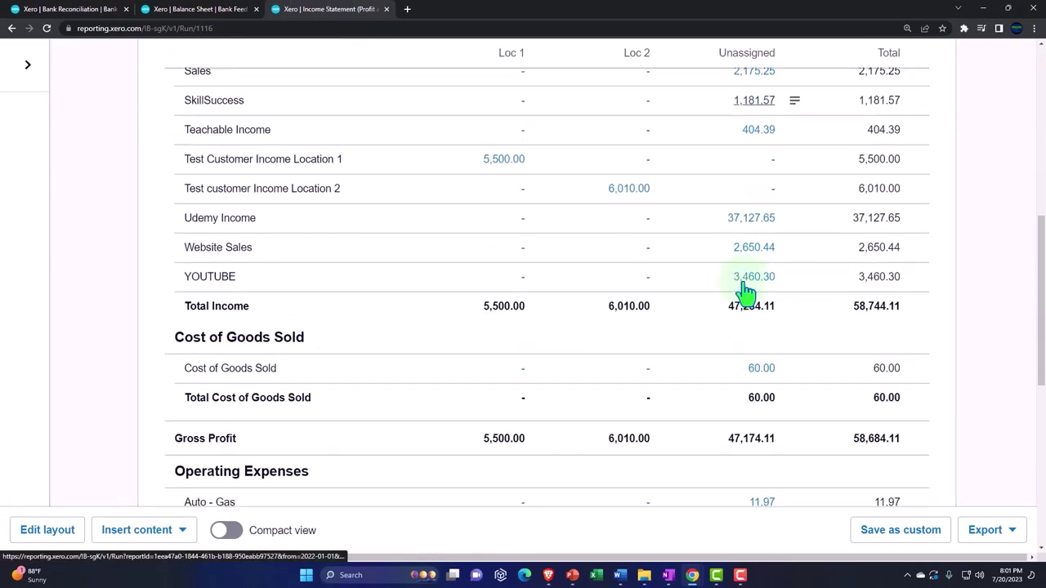
scroll(746, 291, down, 2)
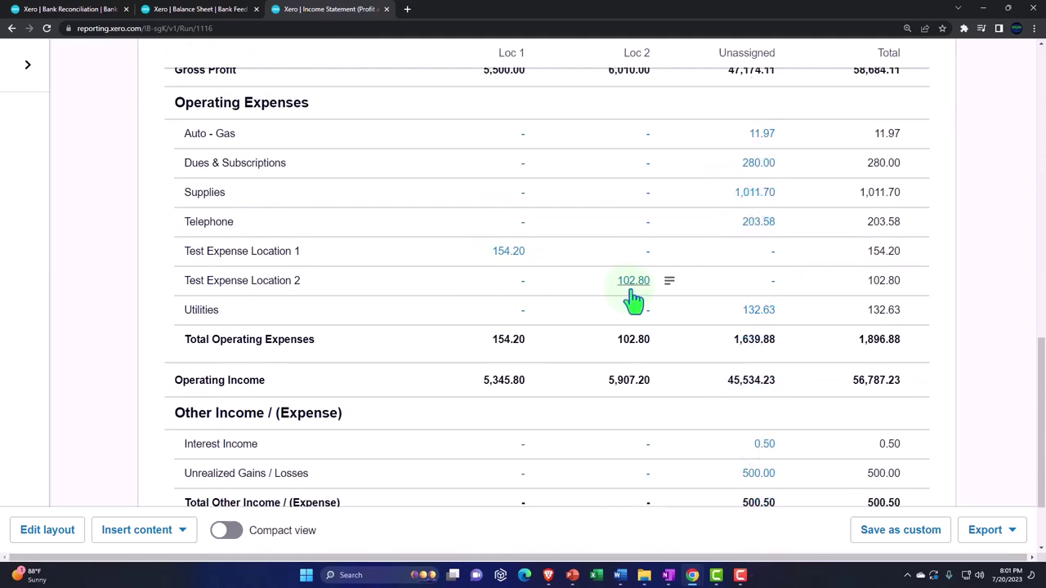
scroll(634, 300, down, 2)
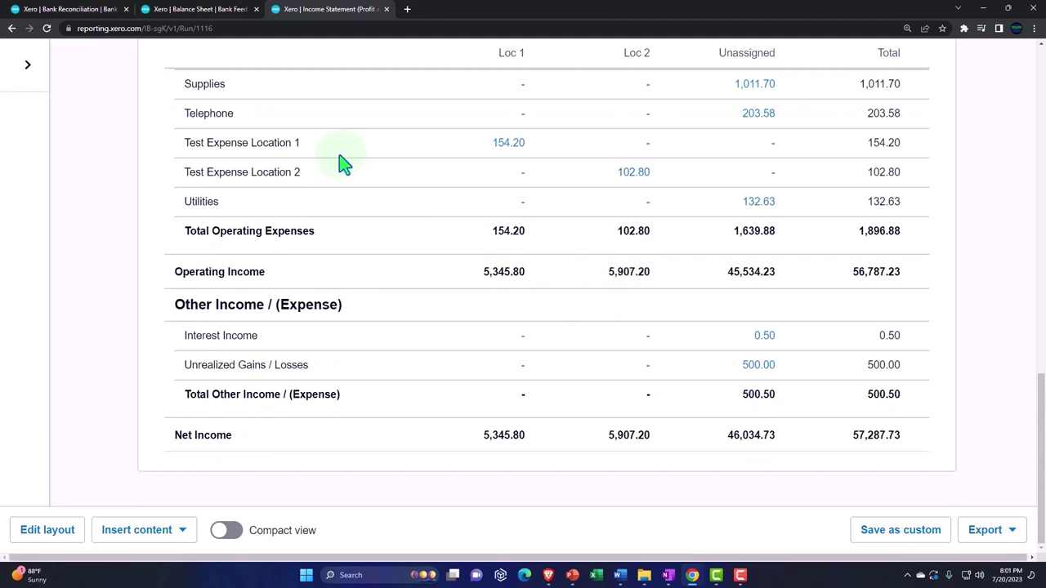
click(278, 144)
click(509, 64)
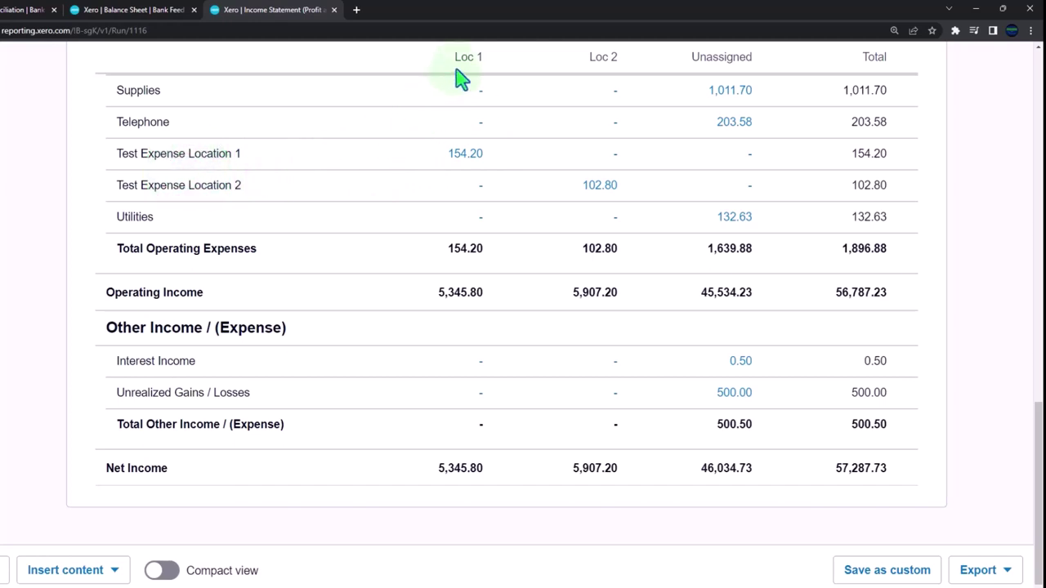
click(480, 85)
click(181, 173)
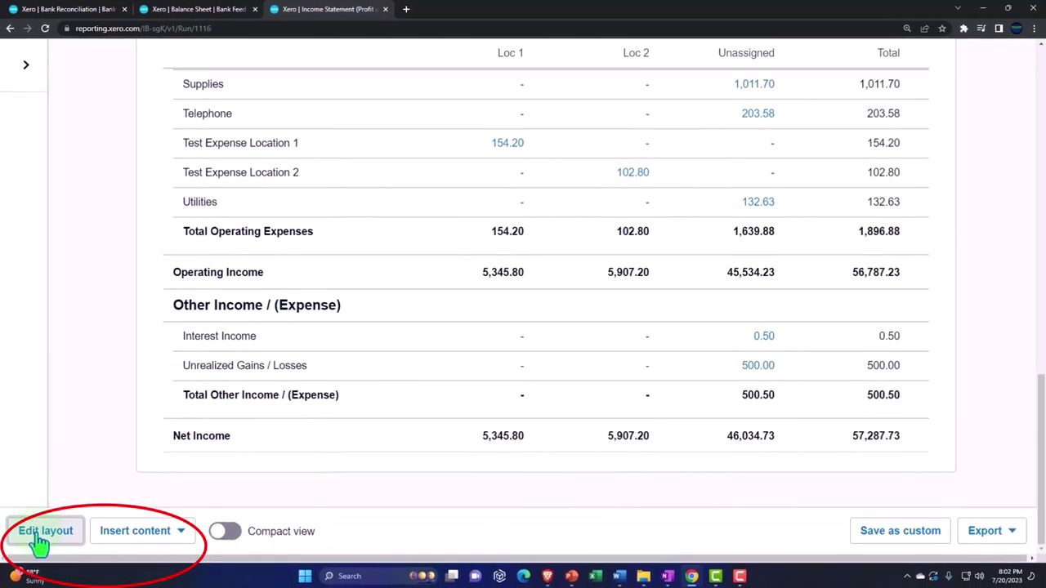
Edit the income statement layout and group the Test Expense Location 1 and Test Expense Location 2 rows under Operating Expenses.
click(41, 541)
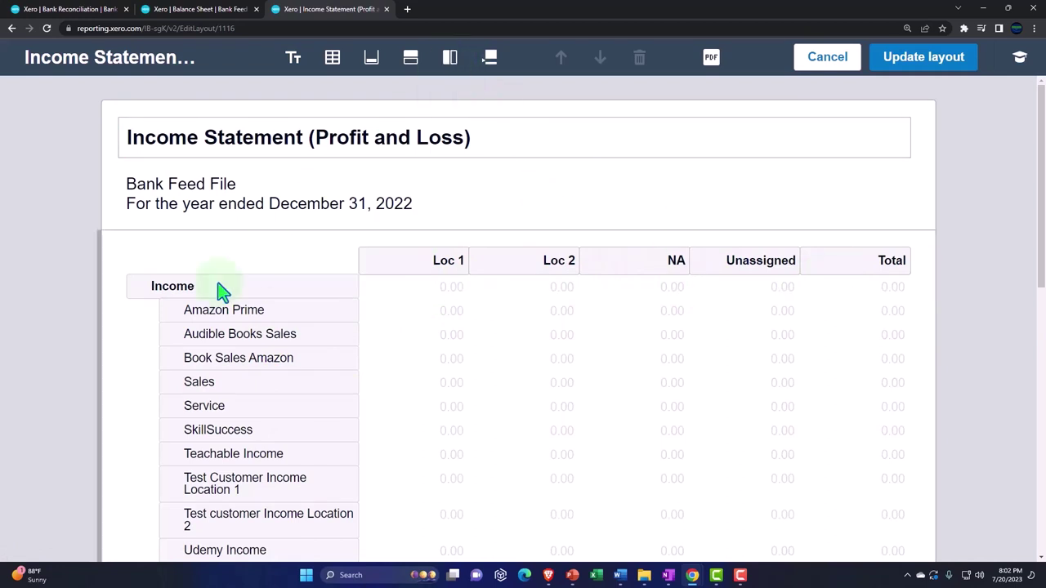
scroll(144, 368, down, 2)
scroll(144, 368, down, 5)
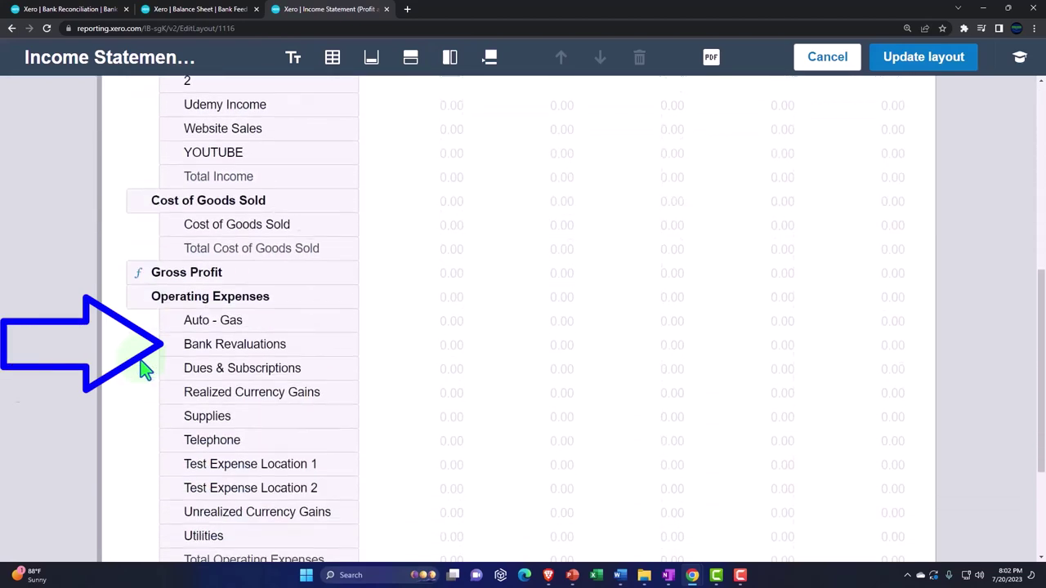
click(271, 312)
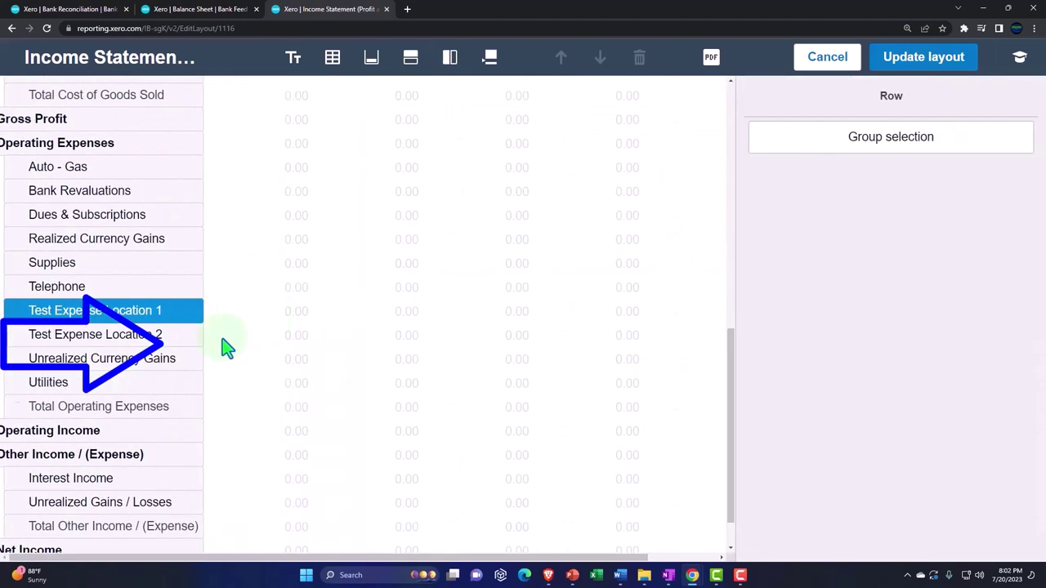
shift+click(152, 333)
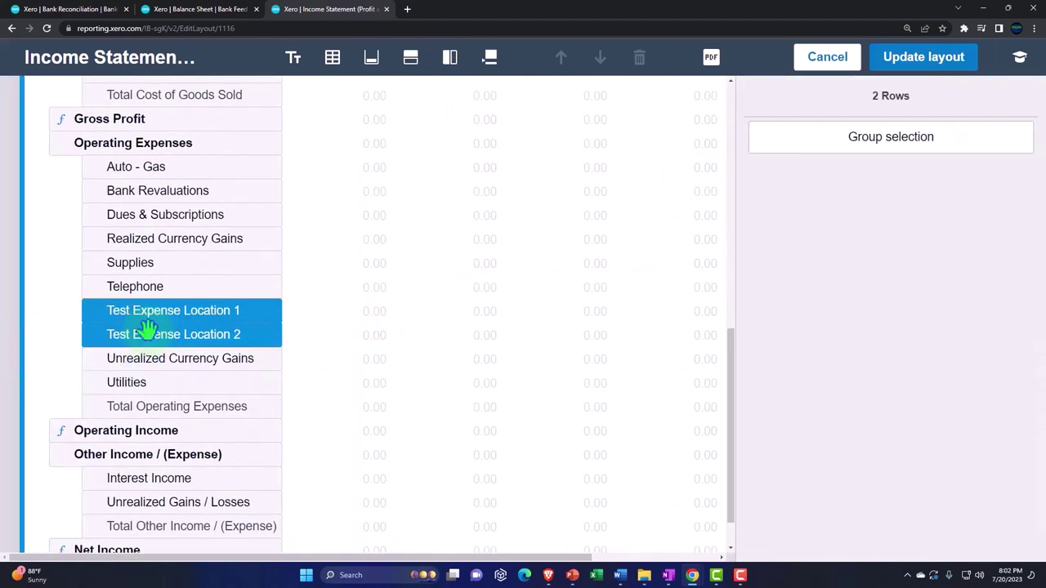
click(834, 152)
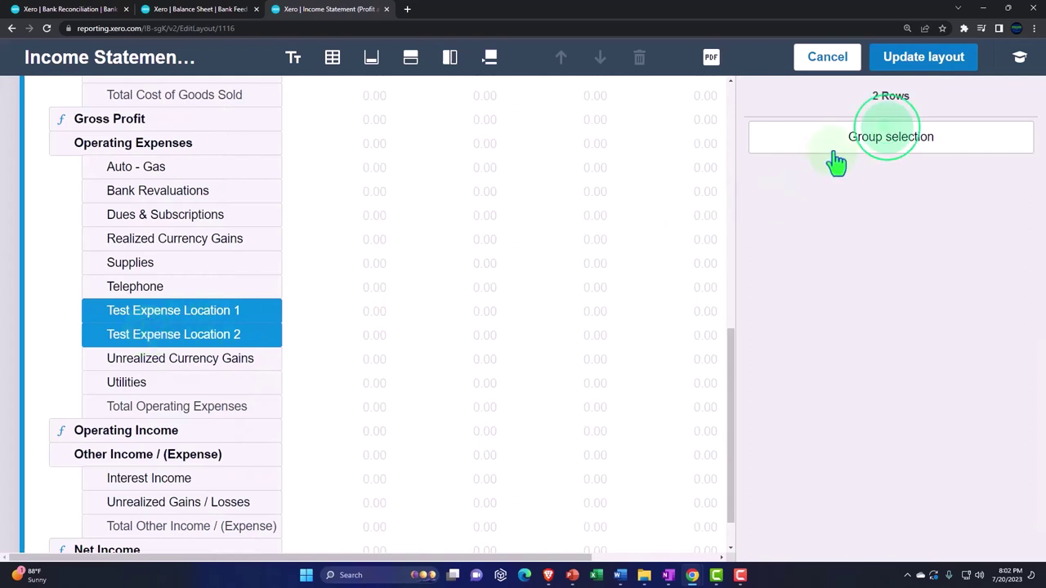
Set the new group's row heading to Test Expenses and apply the layout to the income statement.
click(829, 351)
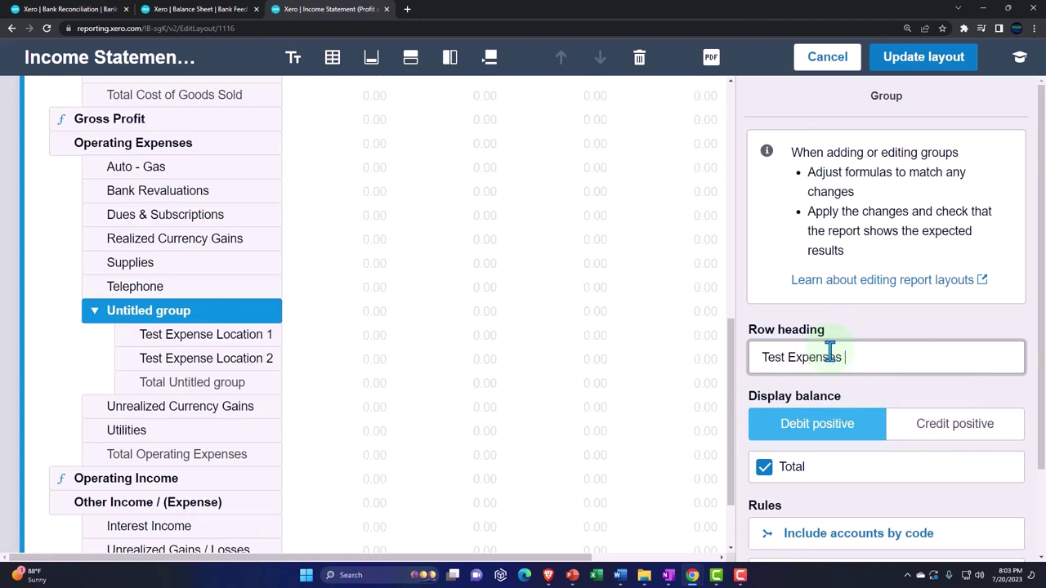
text(Test Expenses)
key(Tab)
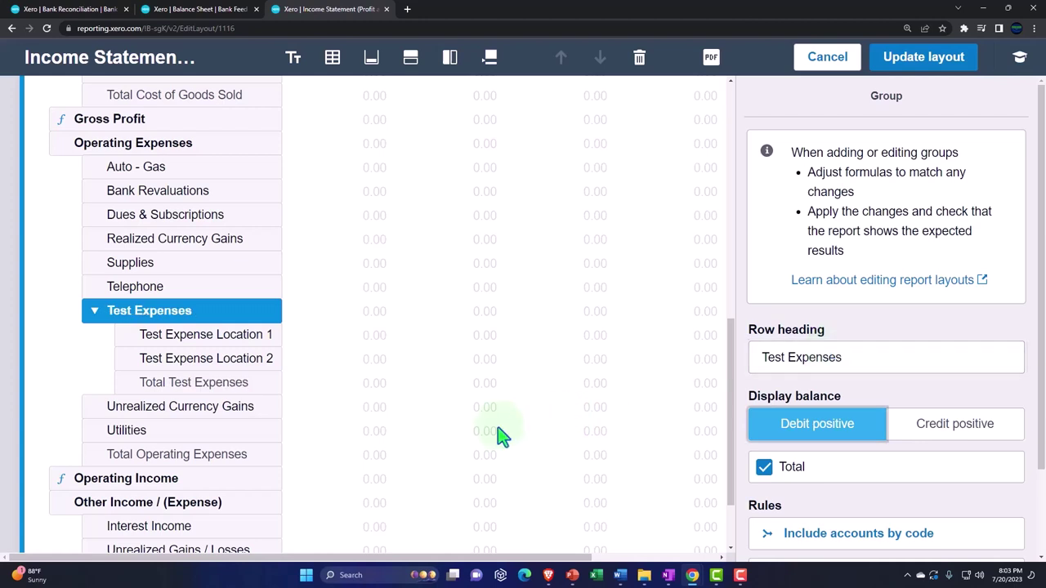
click(95, 318)
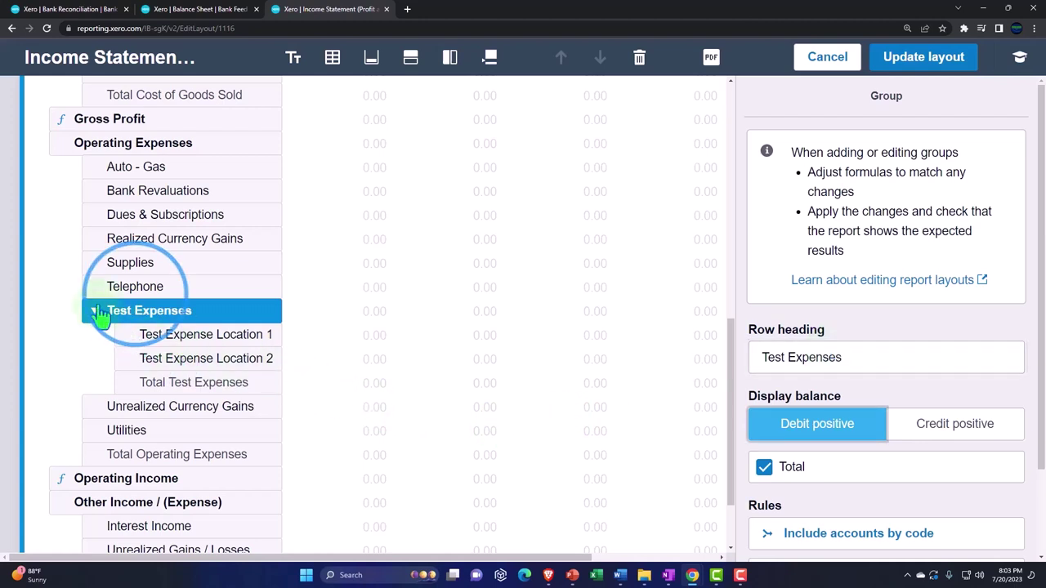
click(896, 76)
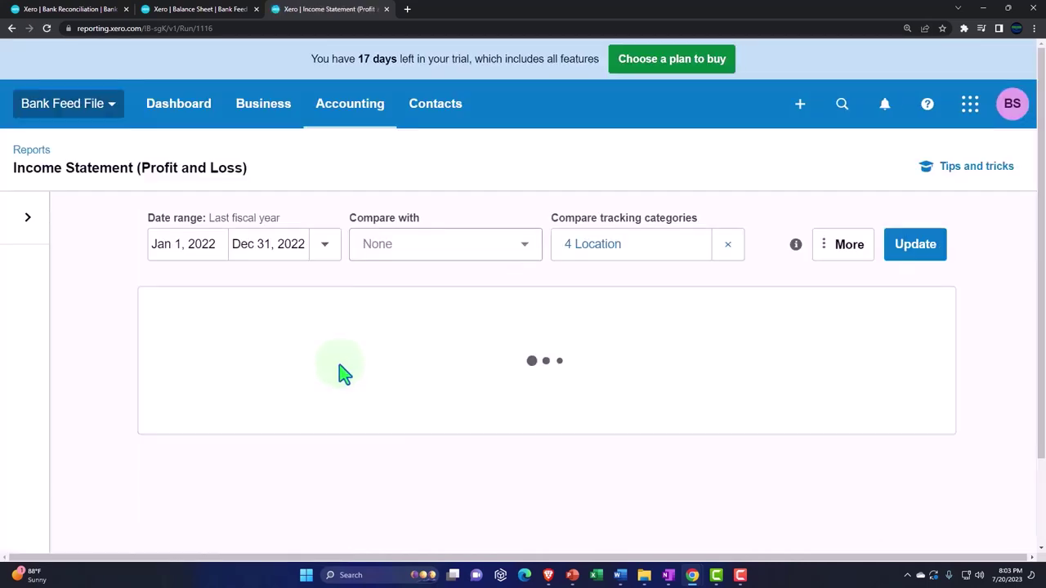
Collapse the Test Expenses group in the income statement layout and apply the updated layout.
scroll(220, 386, down, 1)
scroll(221, 386, down, 10)
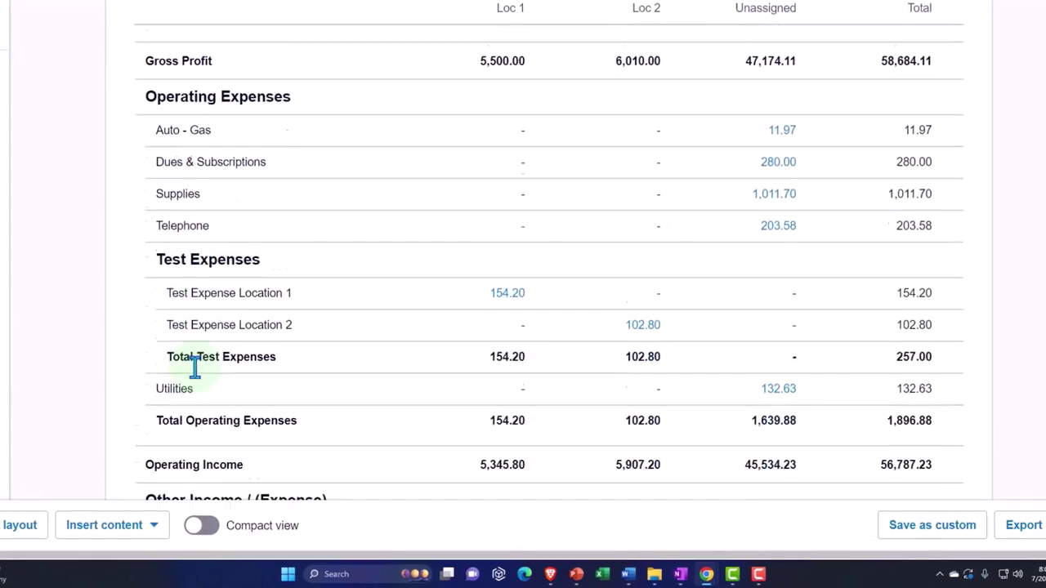
scroll(195, 367, down, 3)
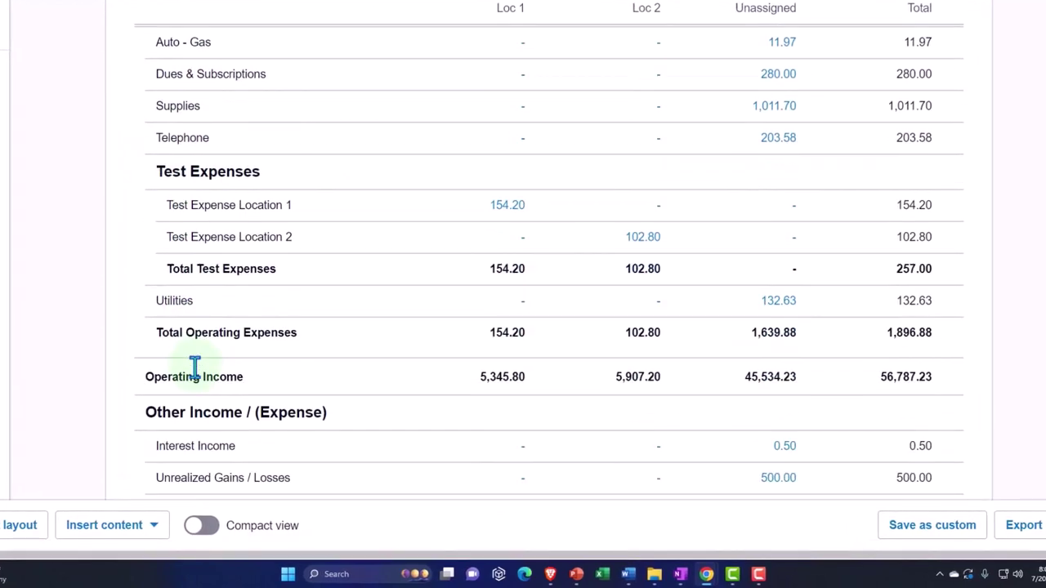
scroll(195, 367, up, 3)
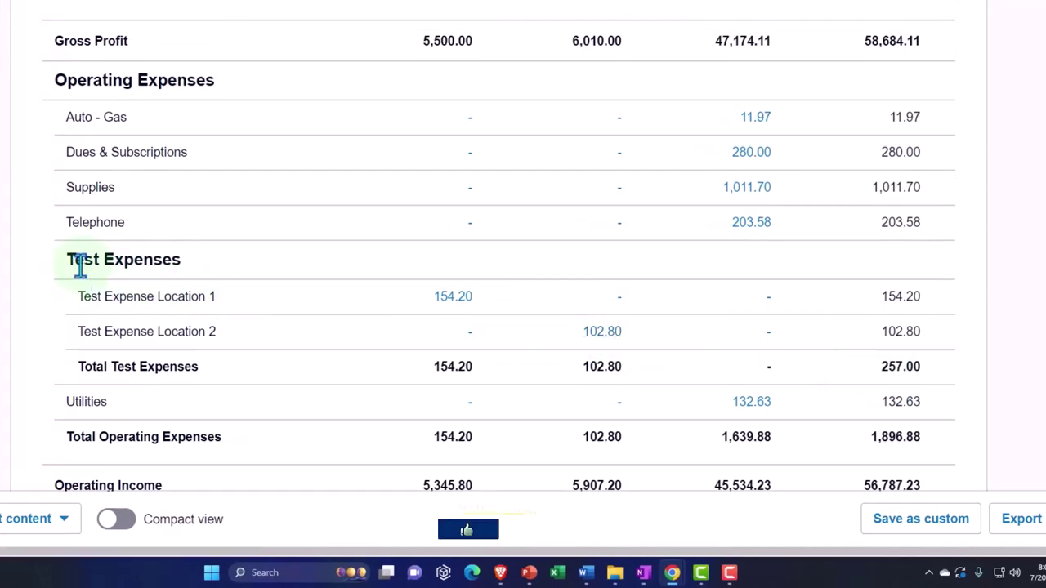
click(86, 294)
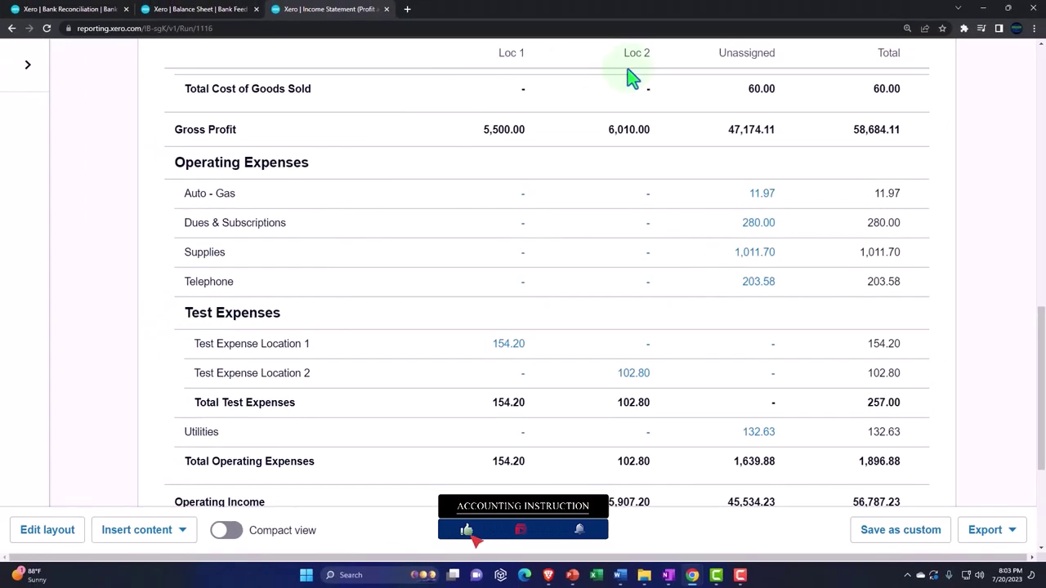
click(54, 532)
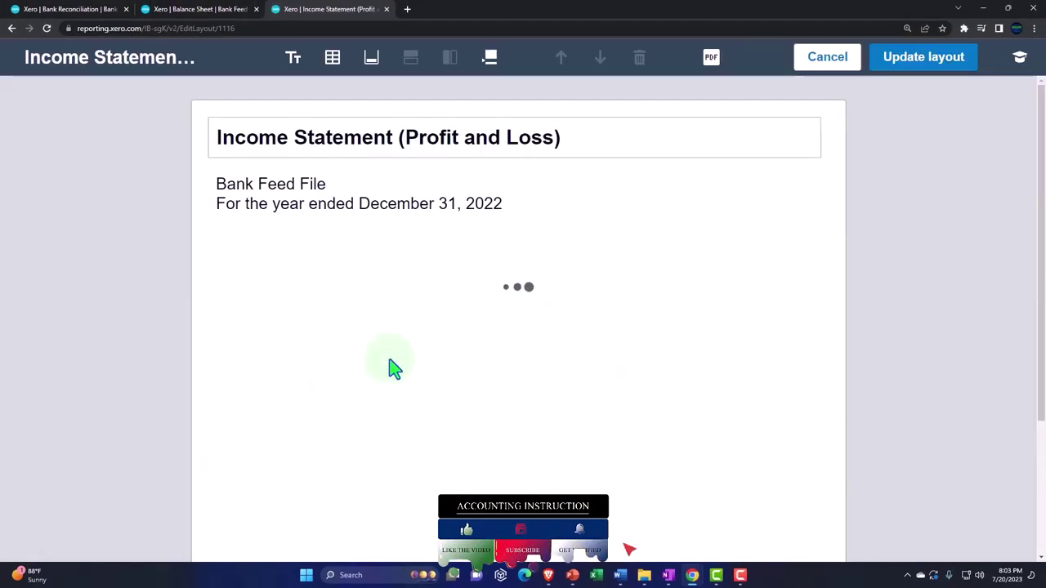
scroll(392, 368, down, 6)
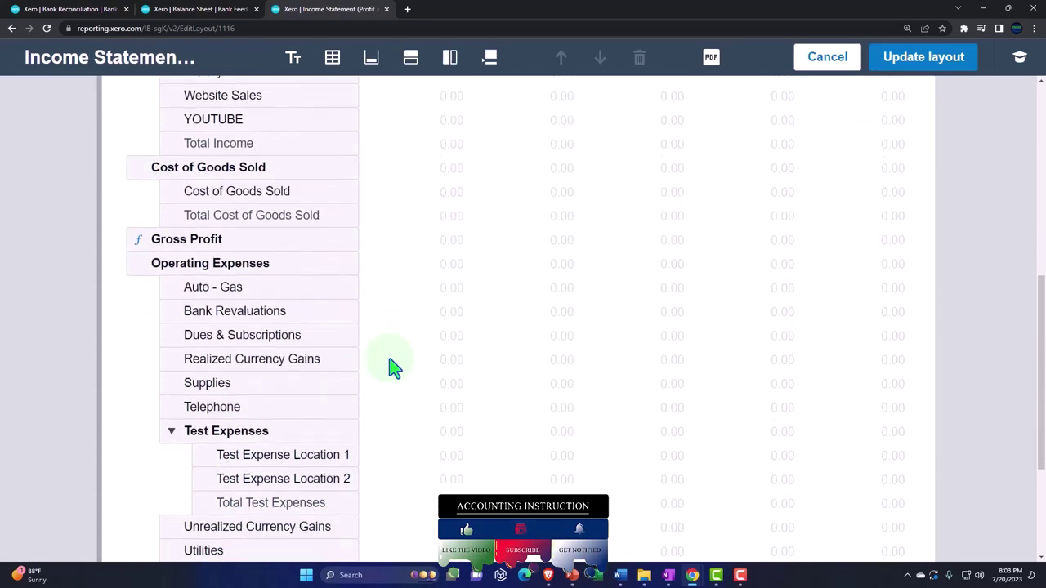
scroll(392, 368, down, 1)
click(170, 378)
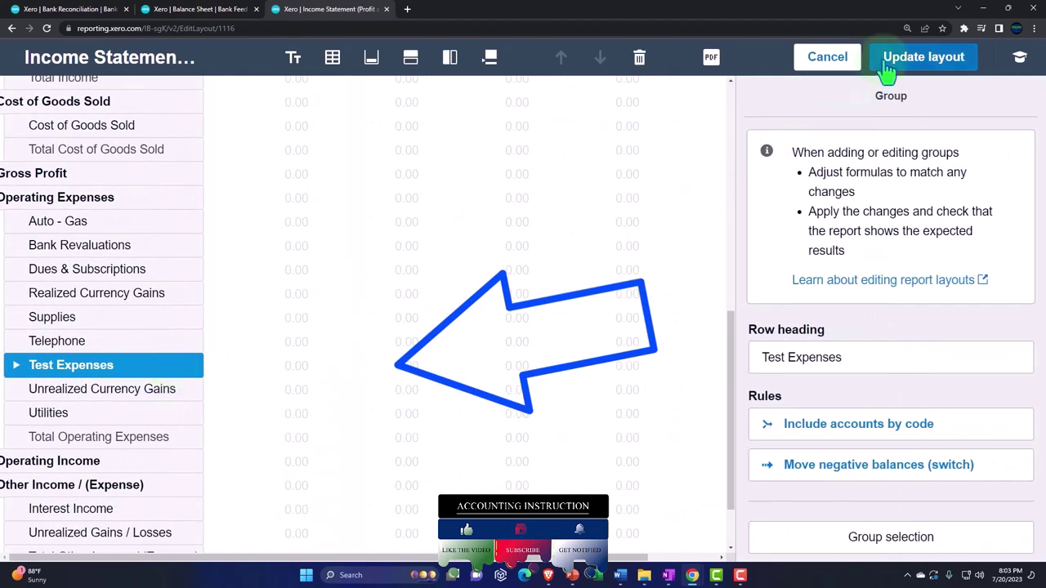
click(911, 57)
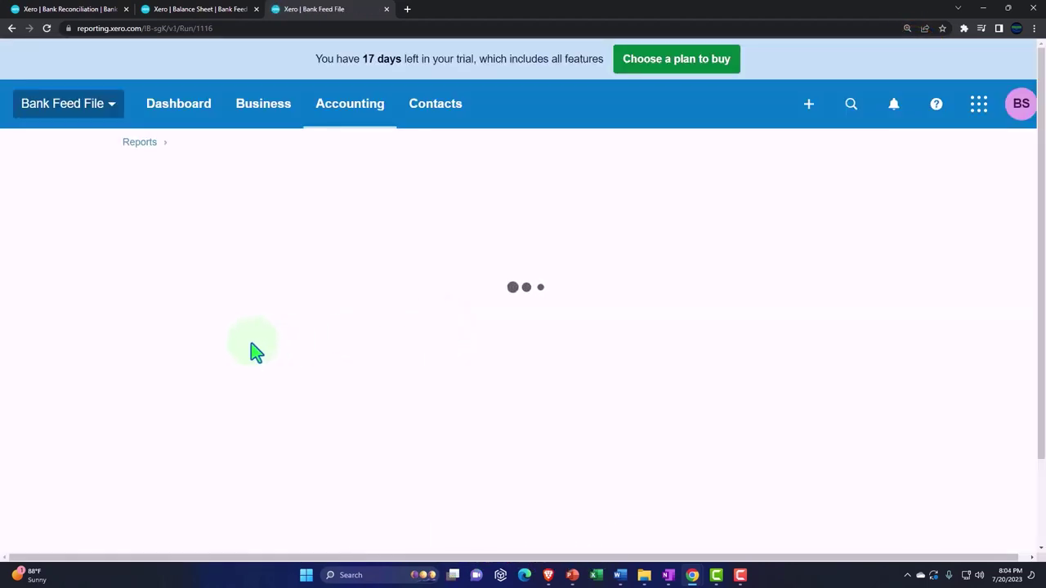
Review the test income accounts and the collapsed Test Expenses row by location in the updated income statement.
scroll(290, 303, down, 3)
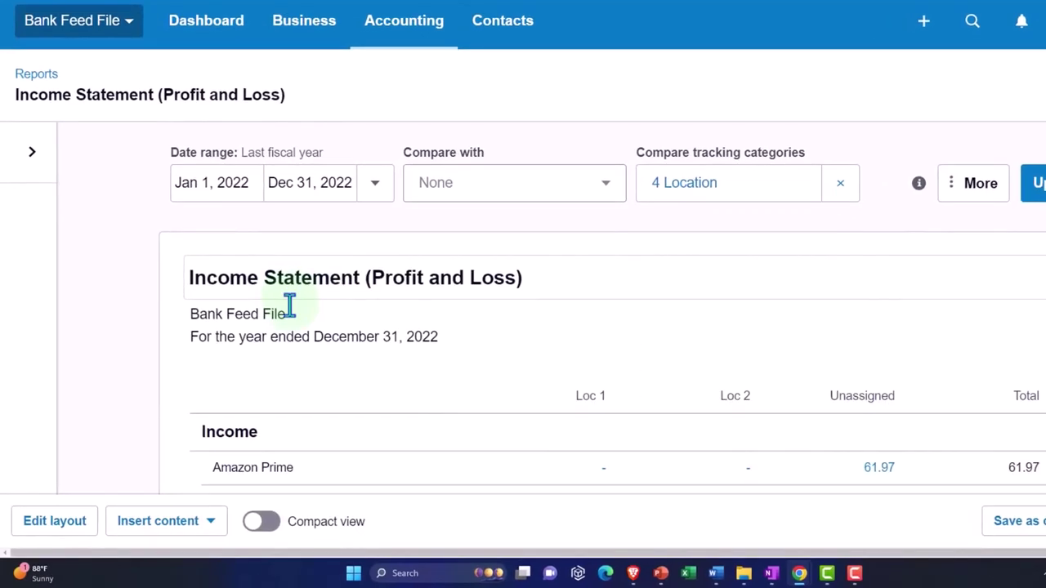
scroll(670, 180, down, 3)
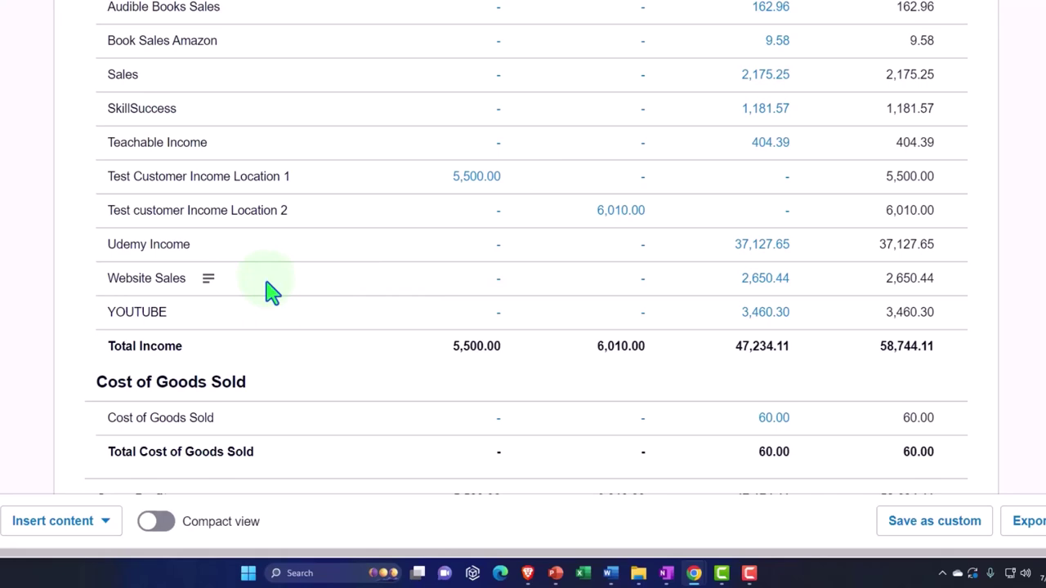
scroll(271, 294, up, 2)
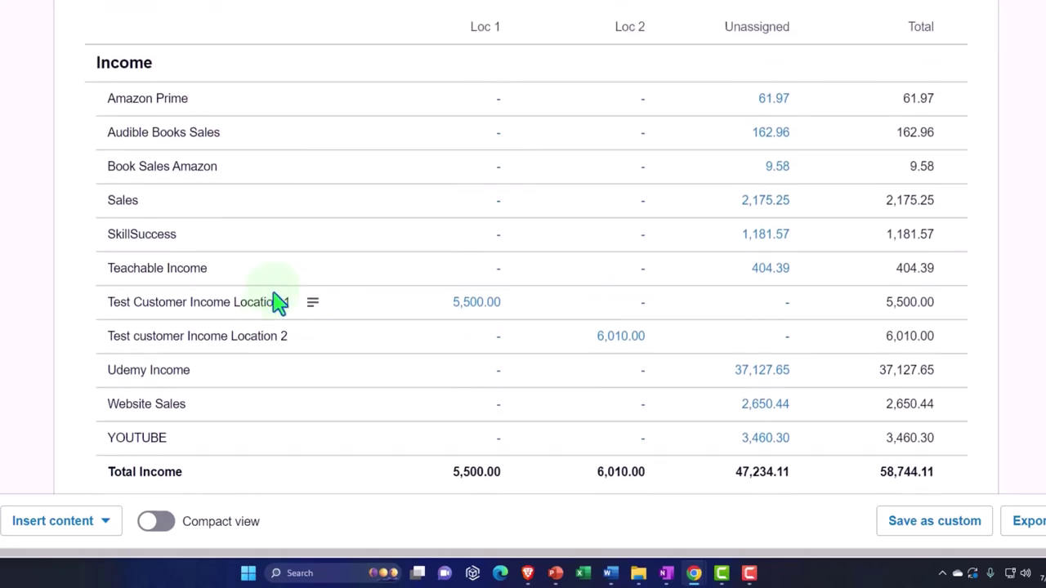
scroll(275, 301, down, 3)
scroll(275, 302, down, 4)
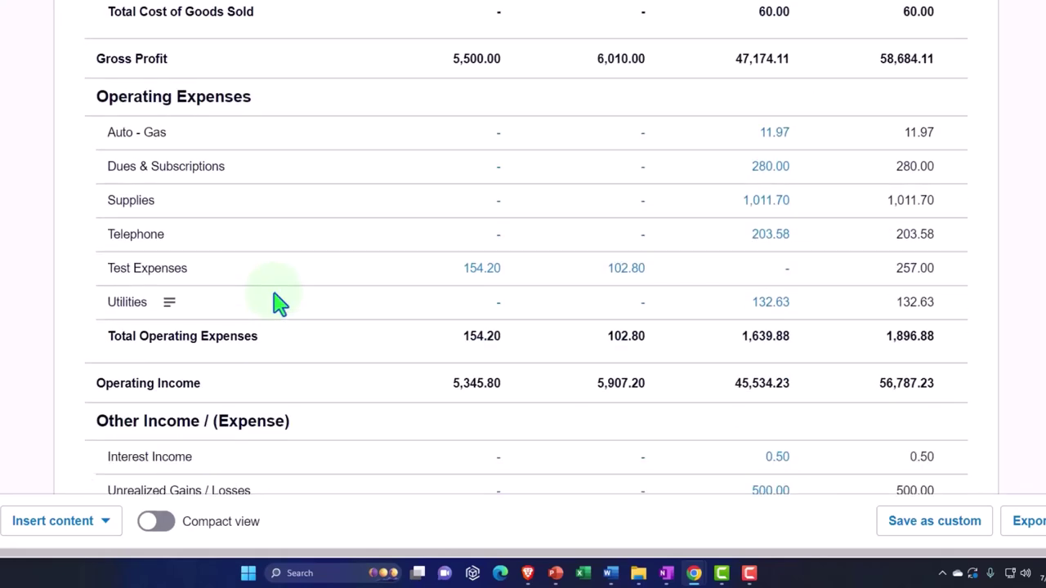
click(155, 293)
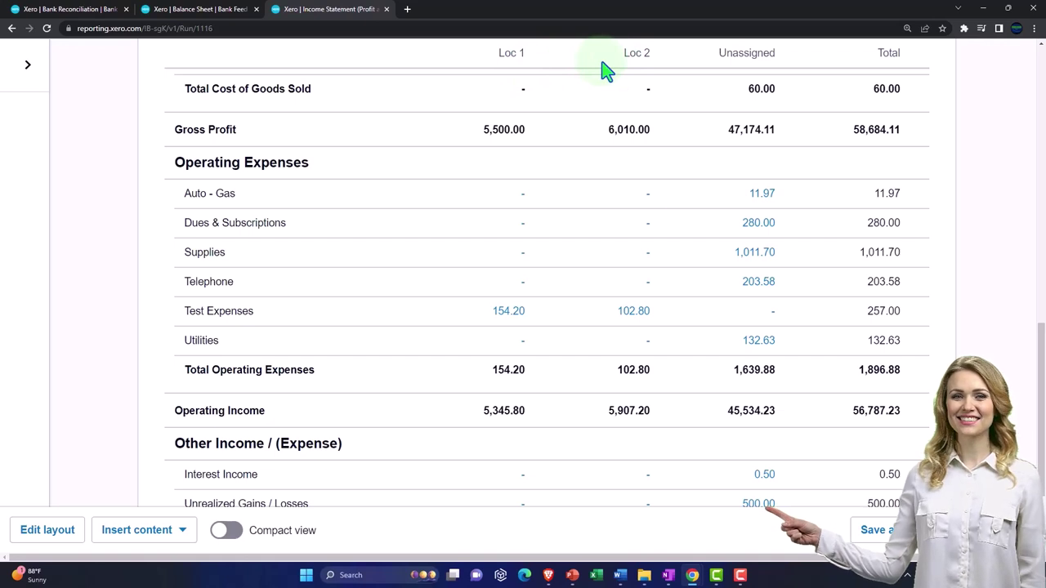
Filter the Balance Sheet as of Dec 31, 2022 to the Location tracking option Loc 1 and update the report.
click(196, 12)
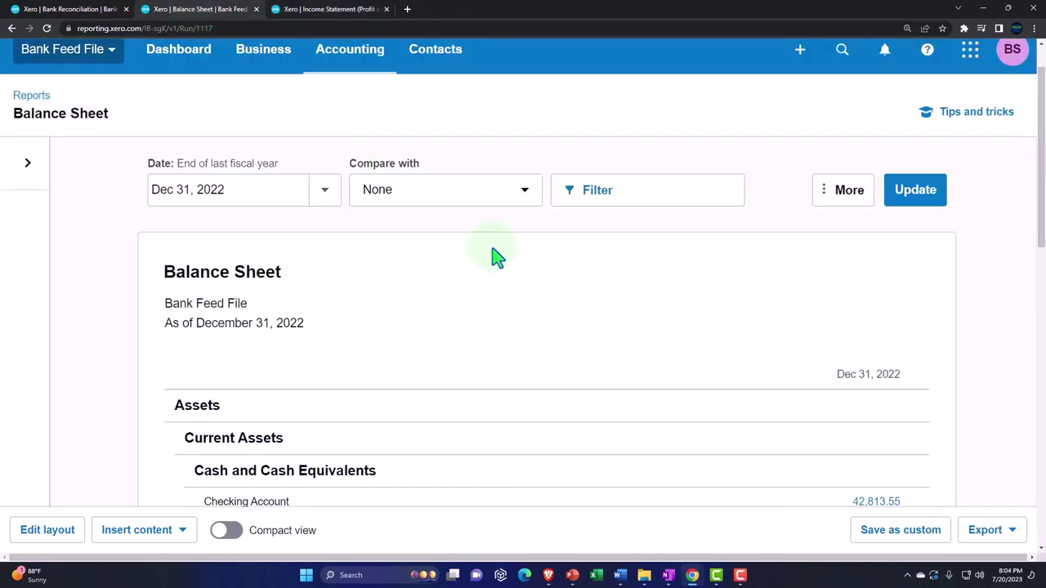
click(934, 201)
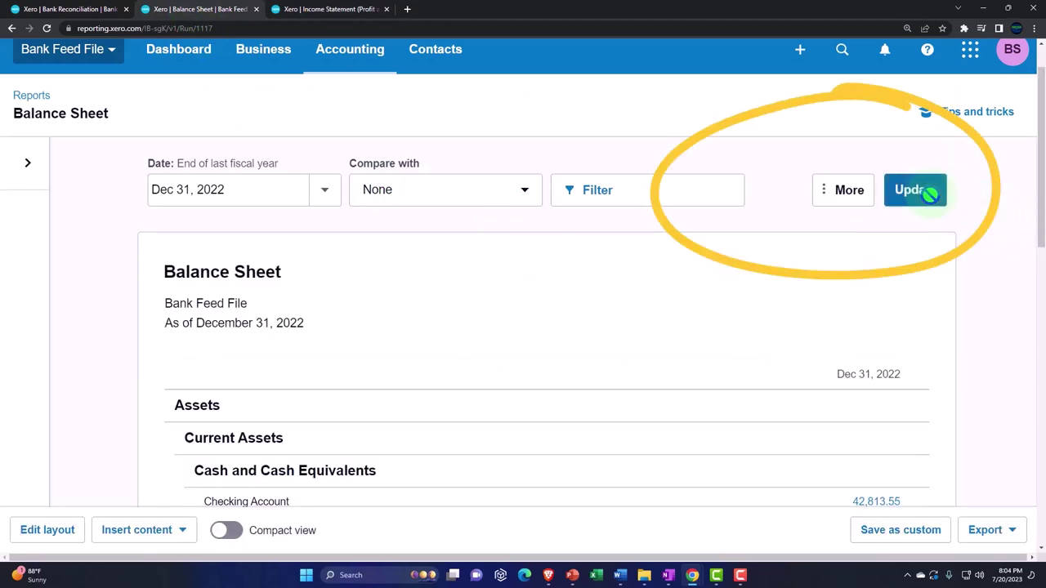
click(597, 196)
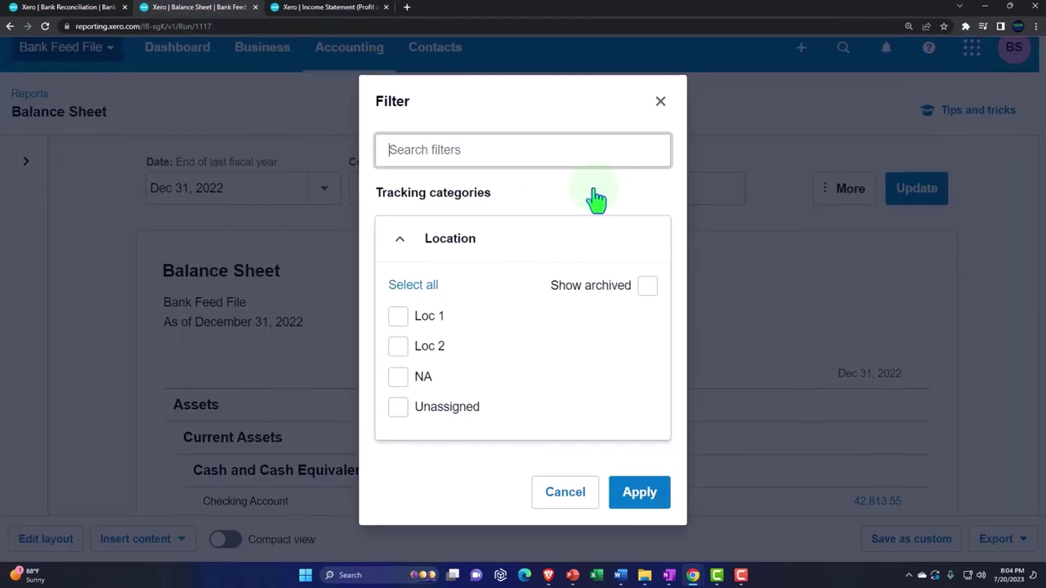
click(387, 292)
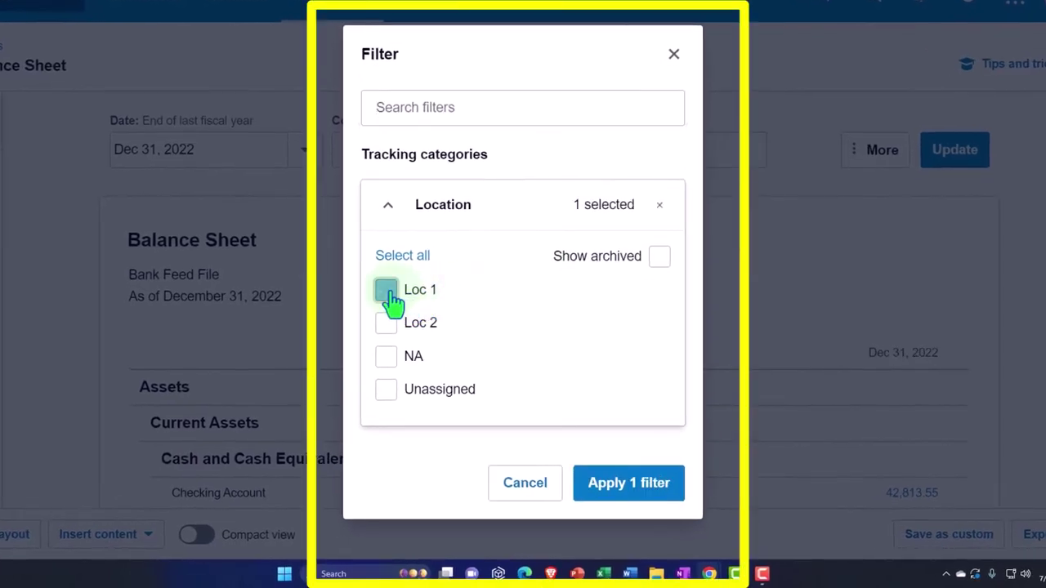
click(633, 483)
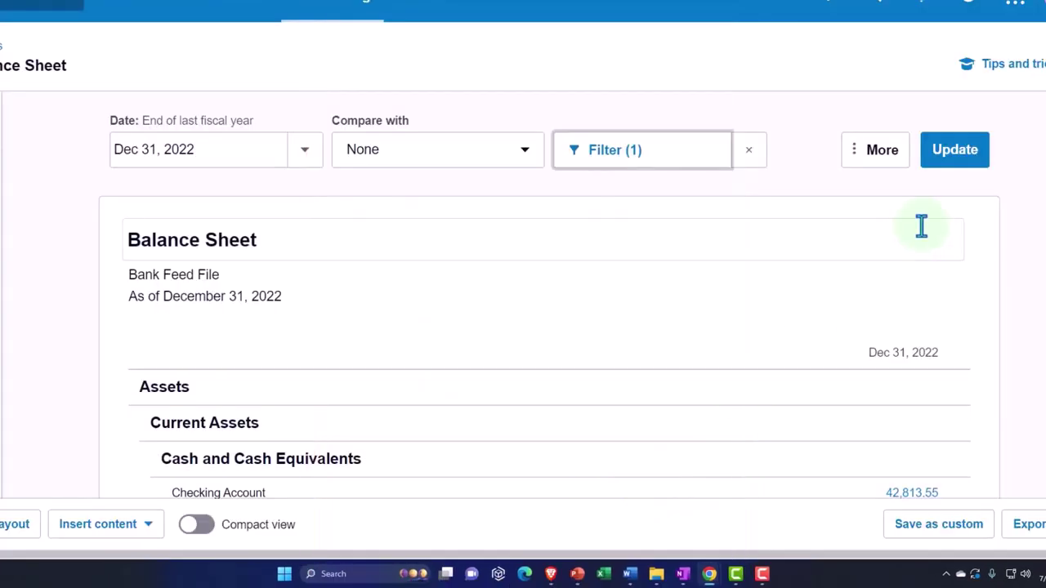
click(964, 151)
scroll(717, 284, down, 2)
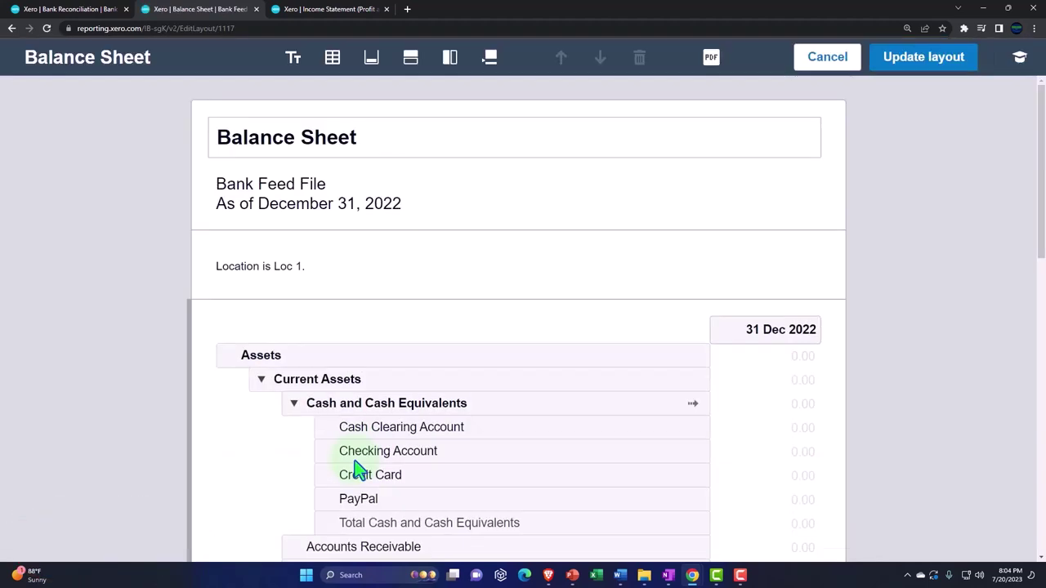
Cancel editing the Balance Sheet layout and return to the Income Statement report to review income by location.
click(760, 335)
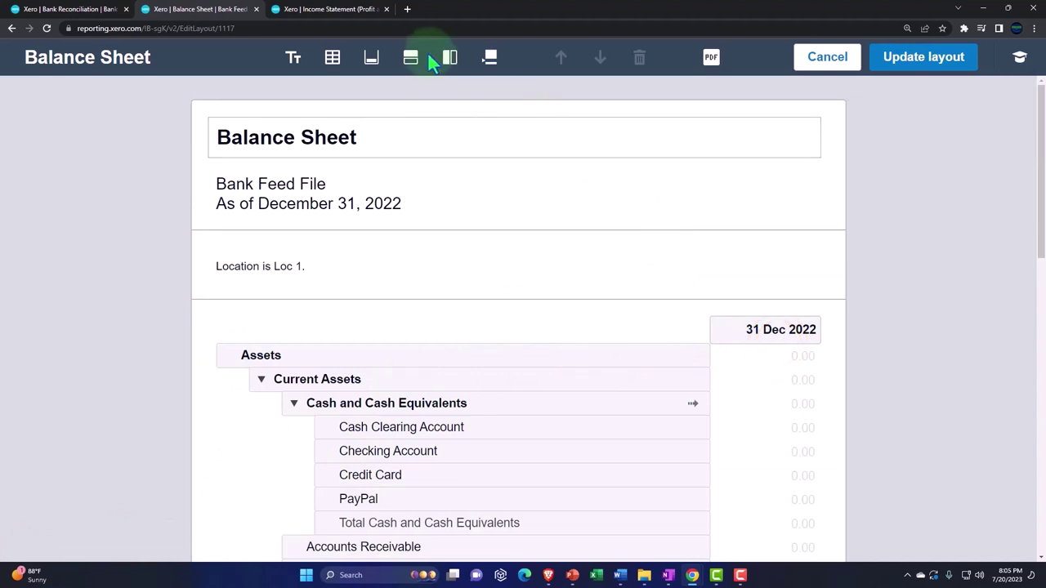
click(821, 65)
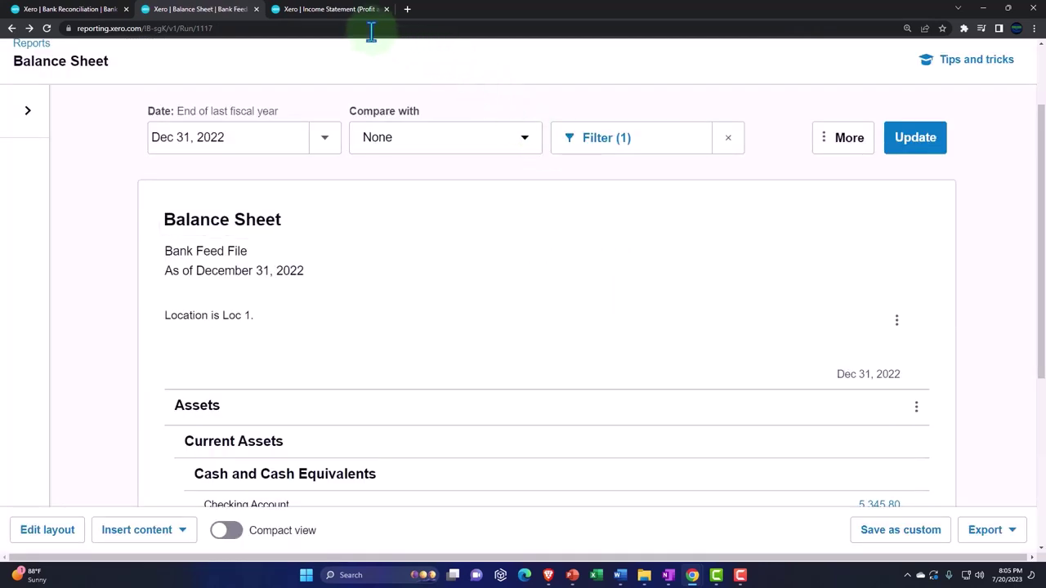
click(345, 11)
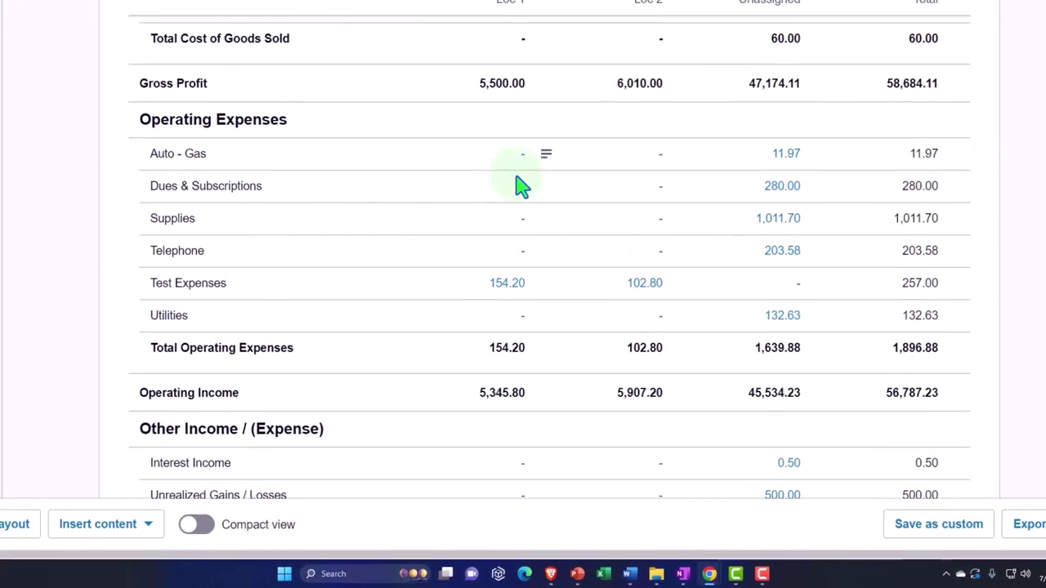
scroll(523, 176, up, 8)
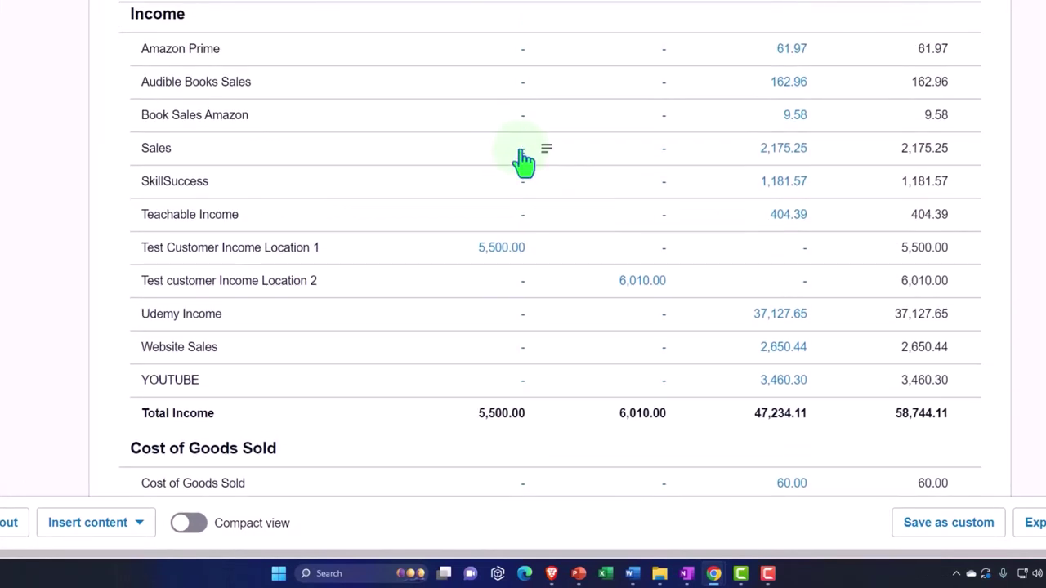